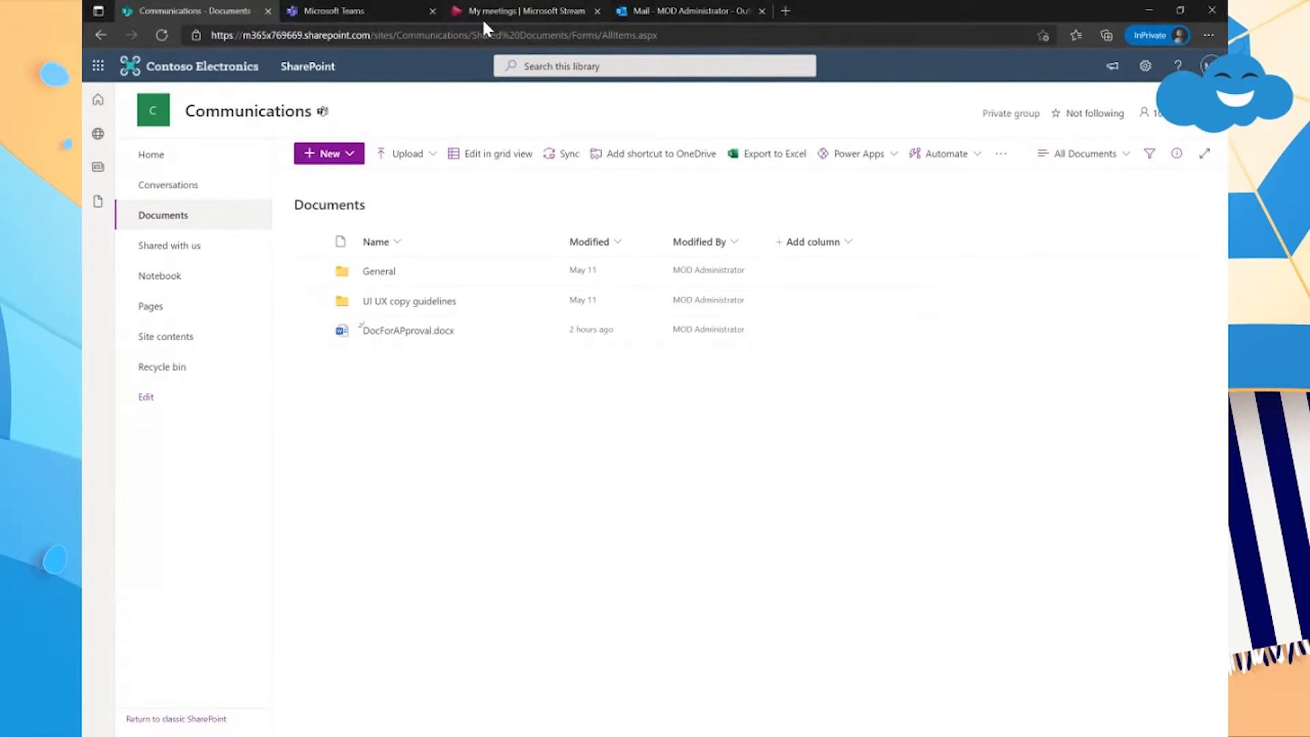
Go to office.com and open the Stream app from the list of Office 365 apps
click(505, 12)
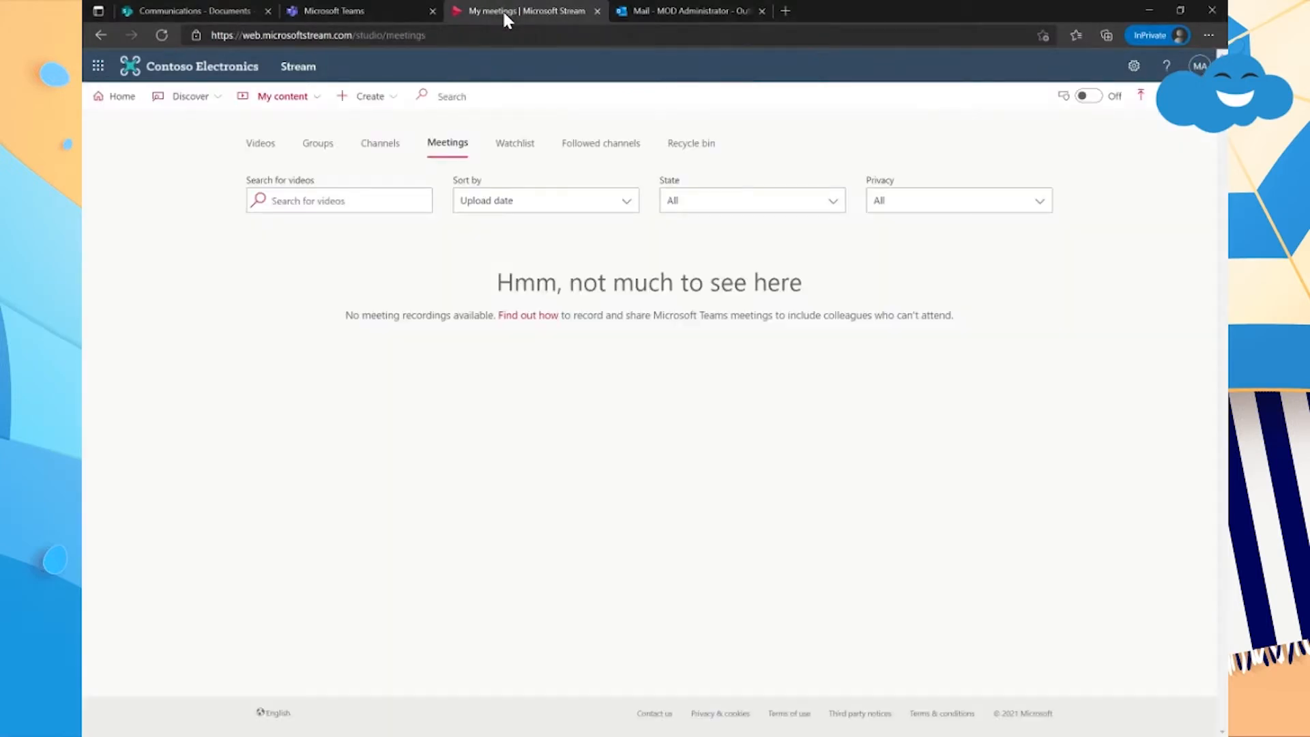
click(181, 9)
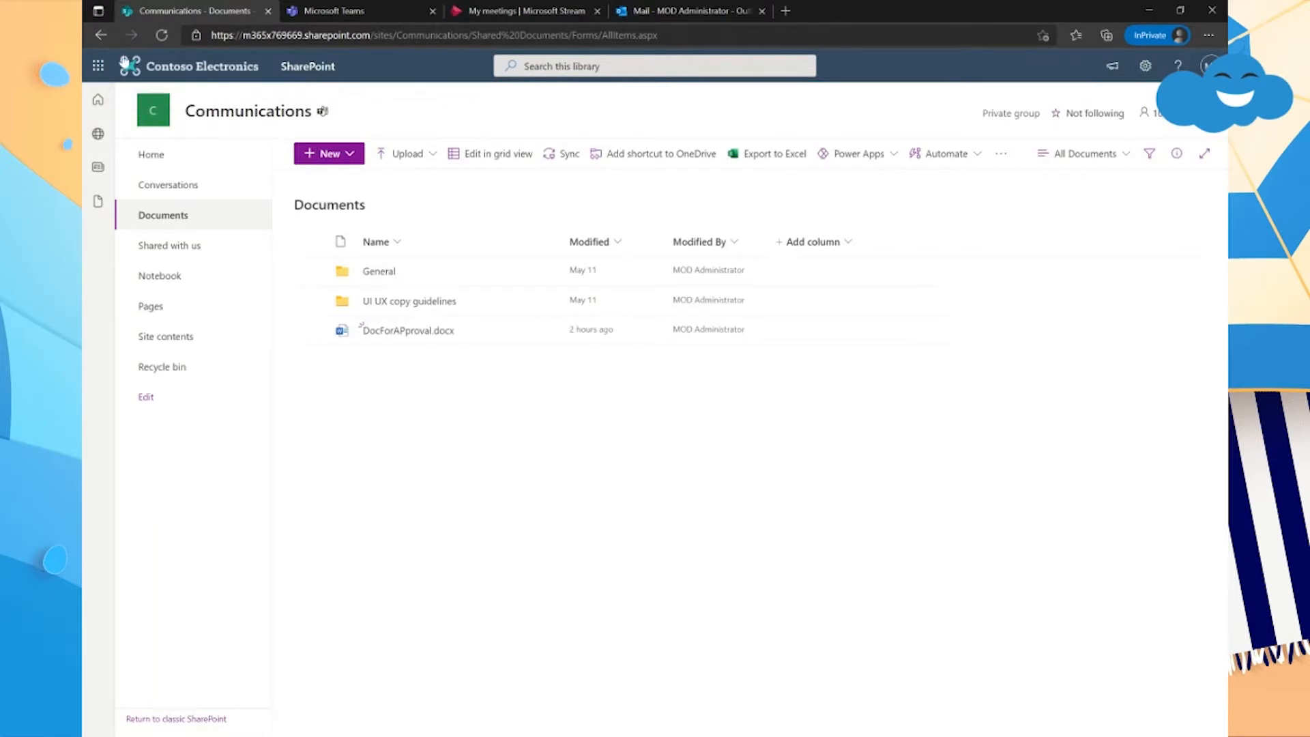
key(ctrl+l)
text(office.com)
key(Return)
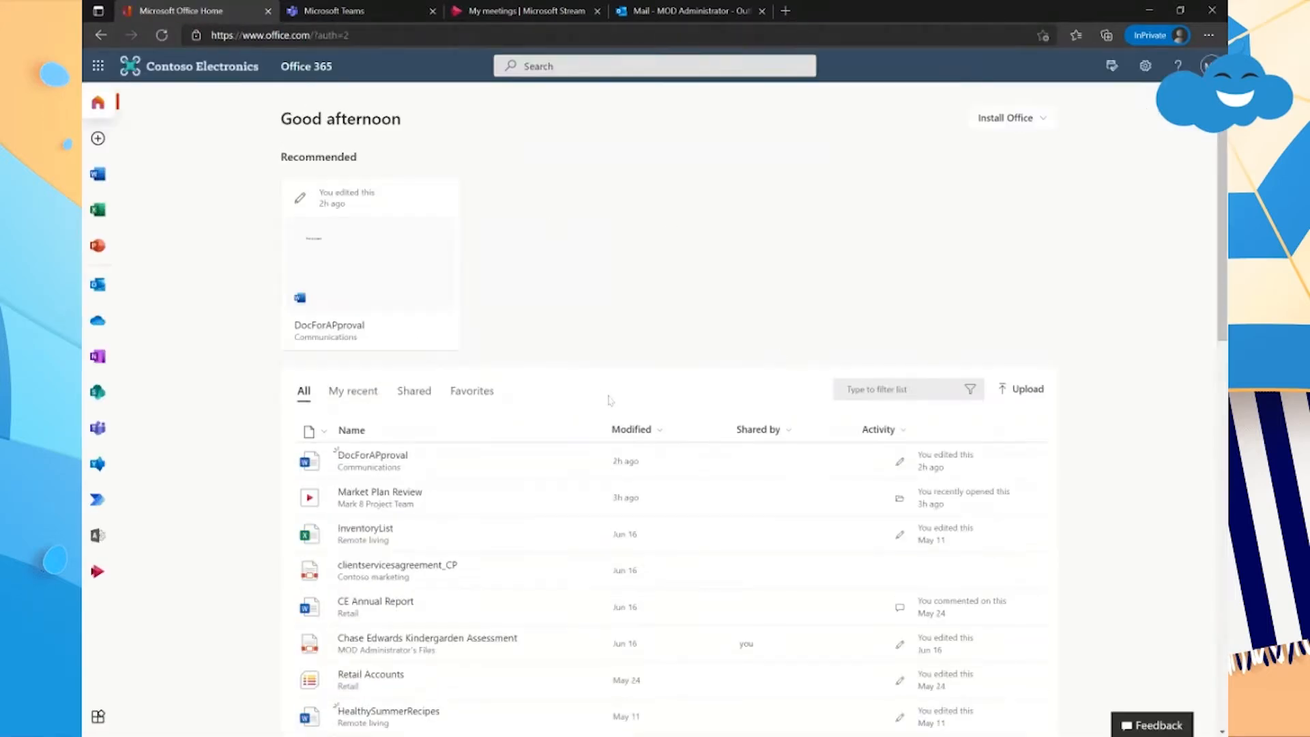
click(98, 68)
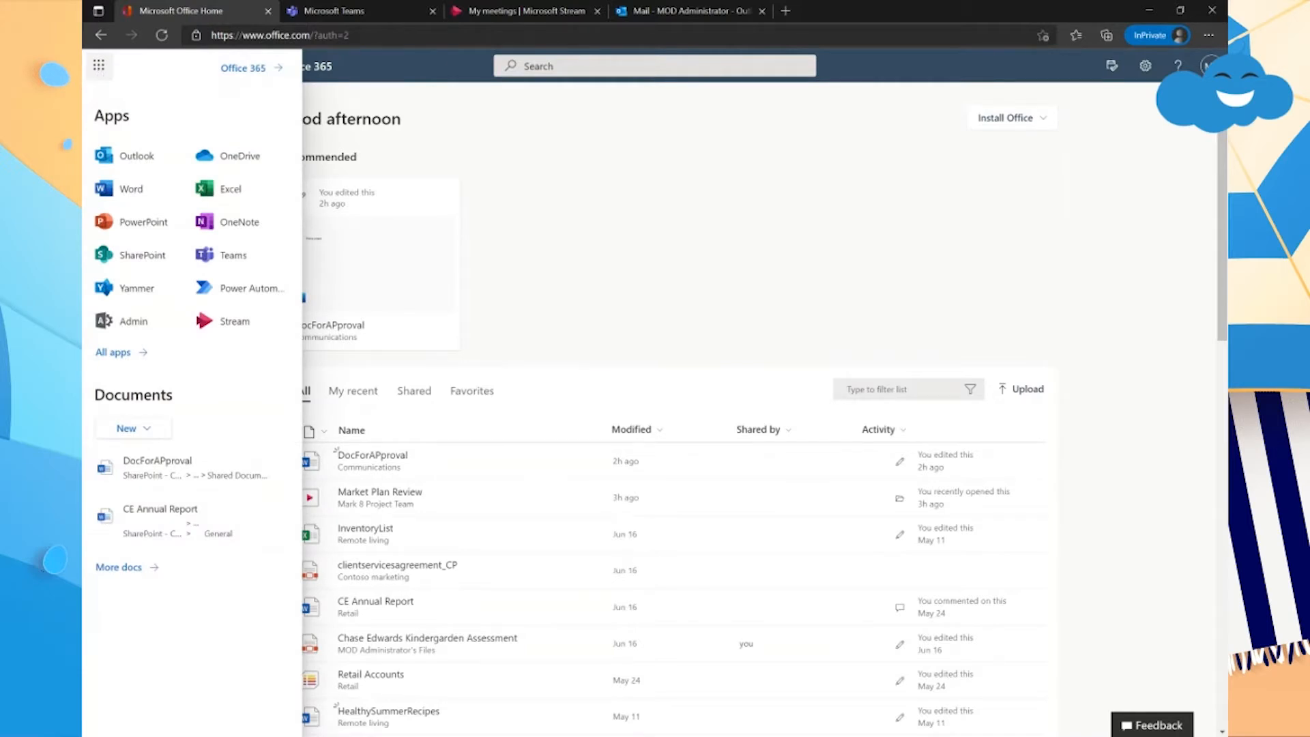
click(245, 329)
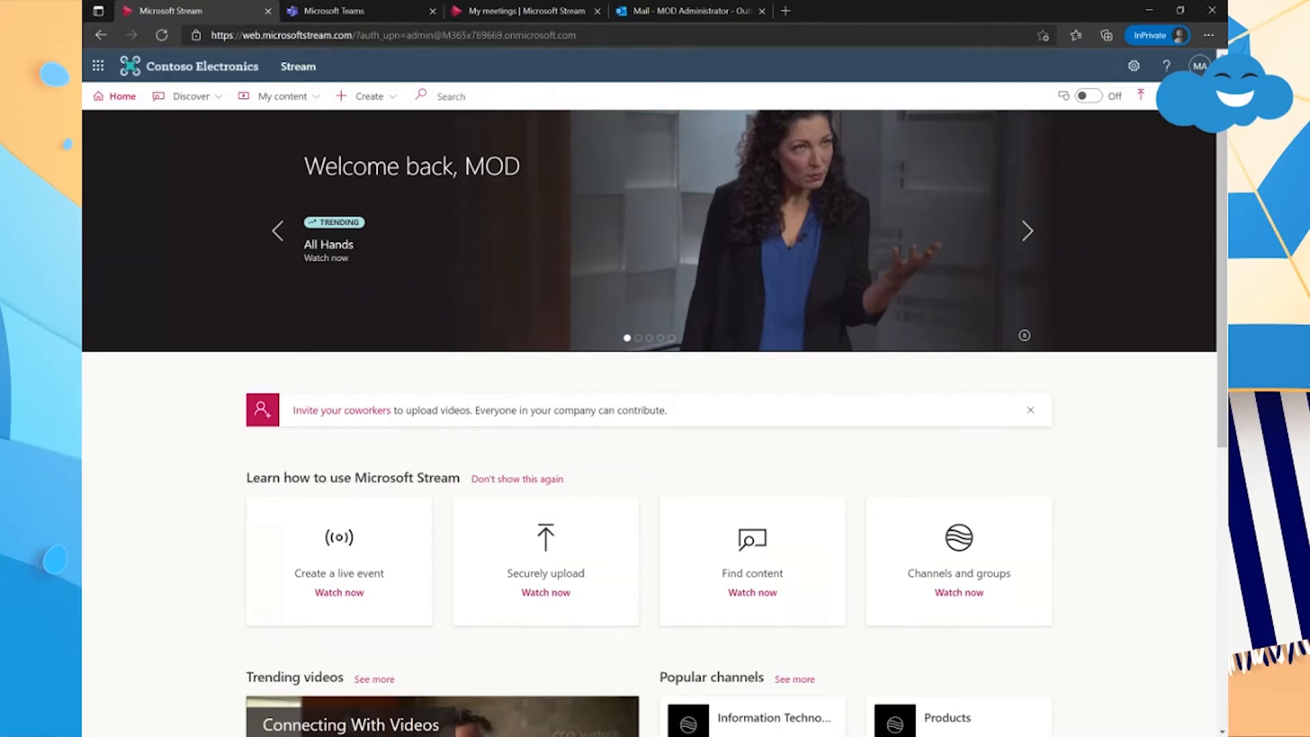
Start a new video upload in Stream and choose the MicrosoftSharePoint_Whatisit video file
click(388, 100)
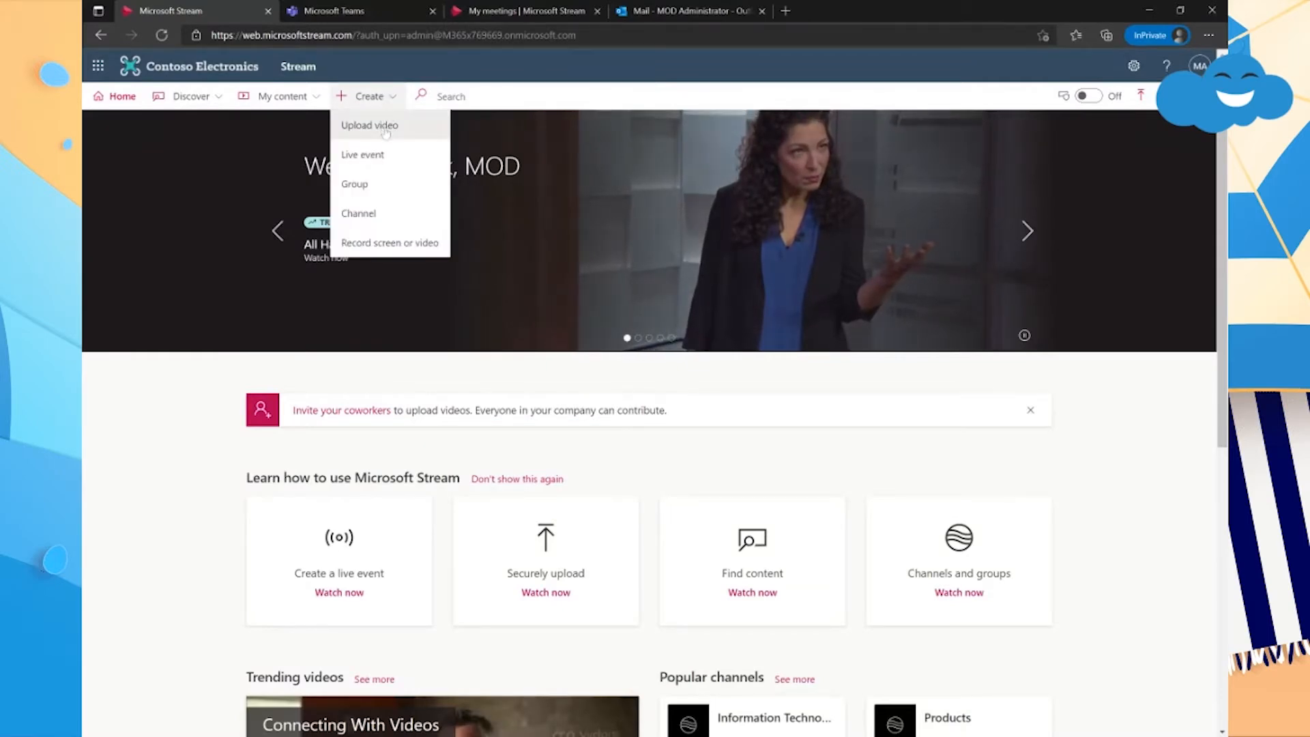
click(386, 126)
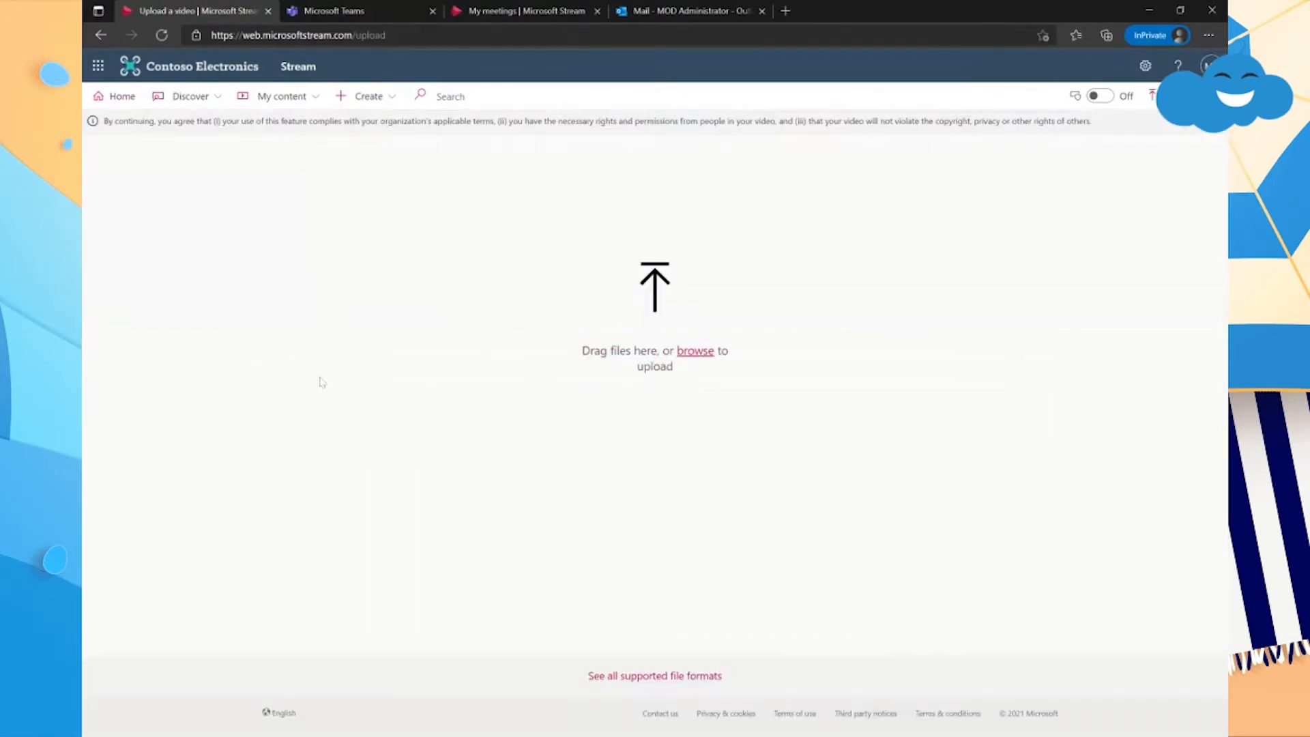
click(695, 358)
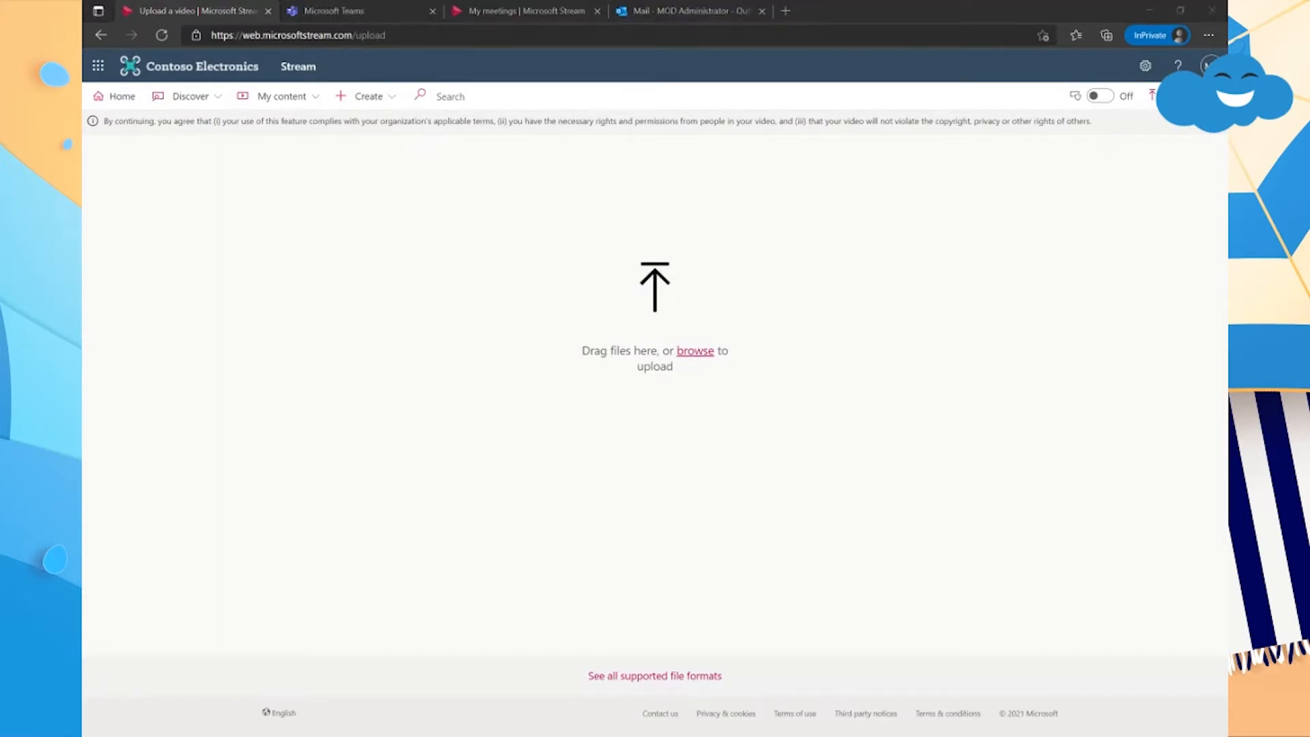
click(577, 376)
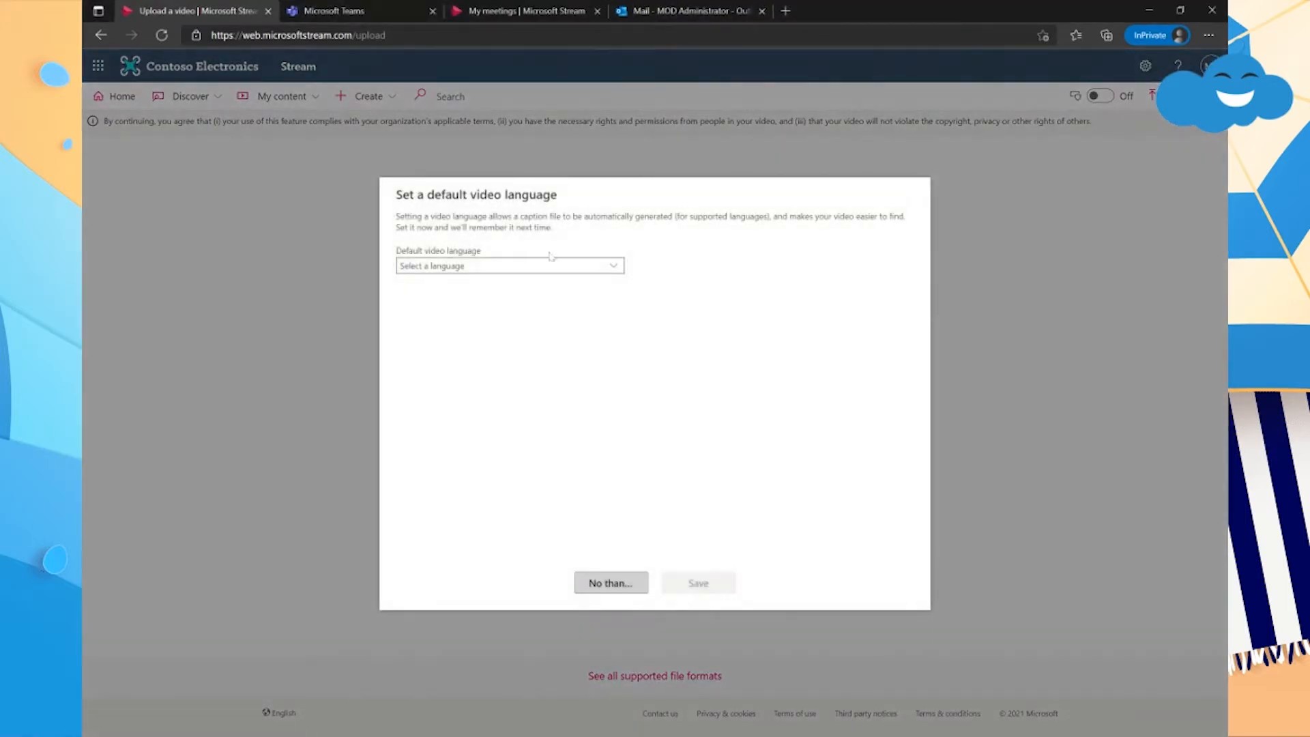
Set the default video language to English and save it
click(547, 269)
click(512, 280)
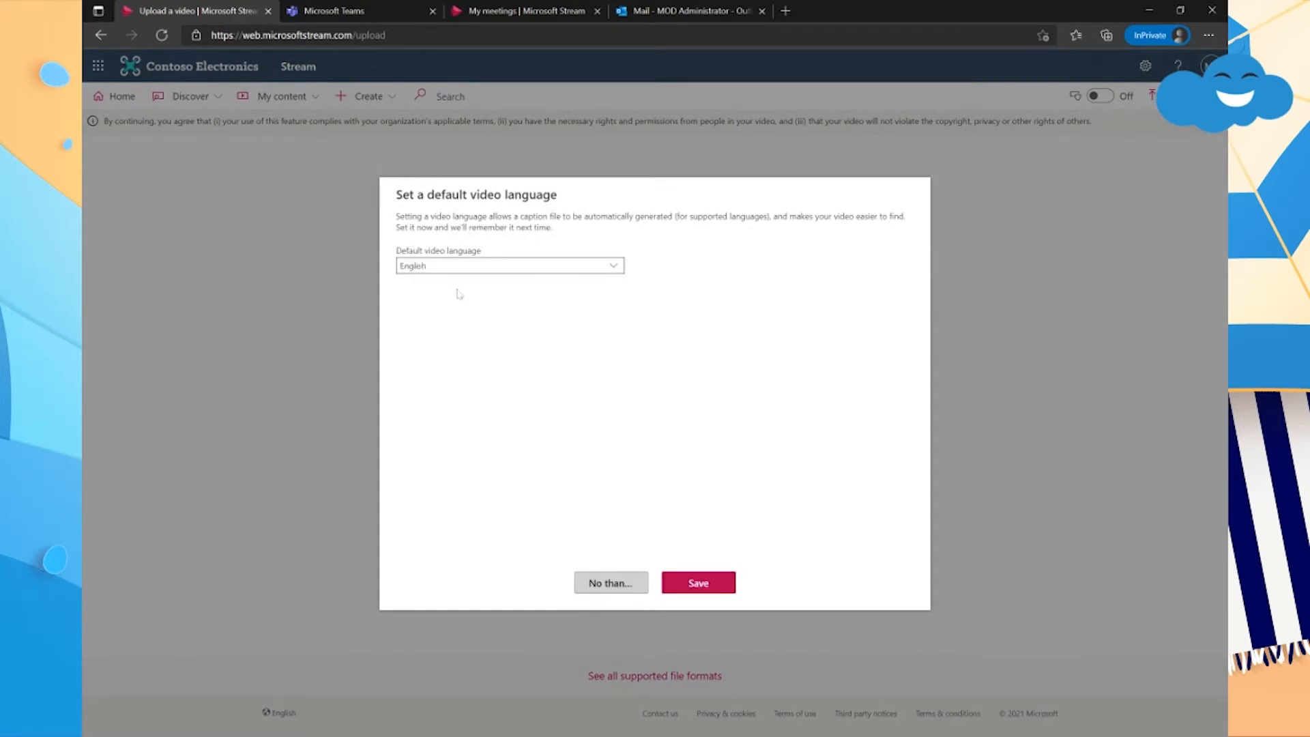
click(694, 584)
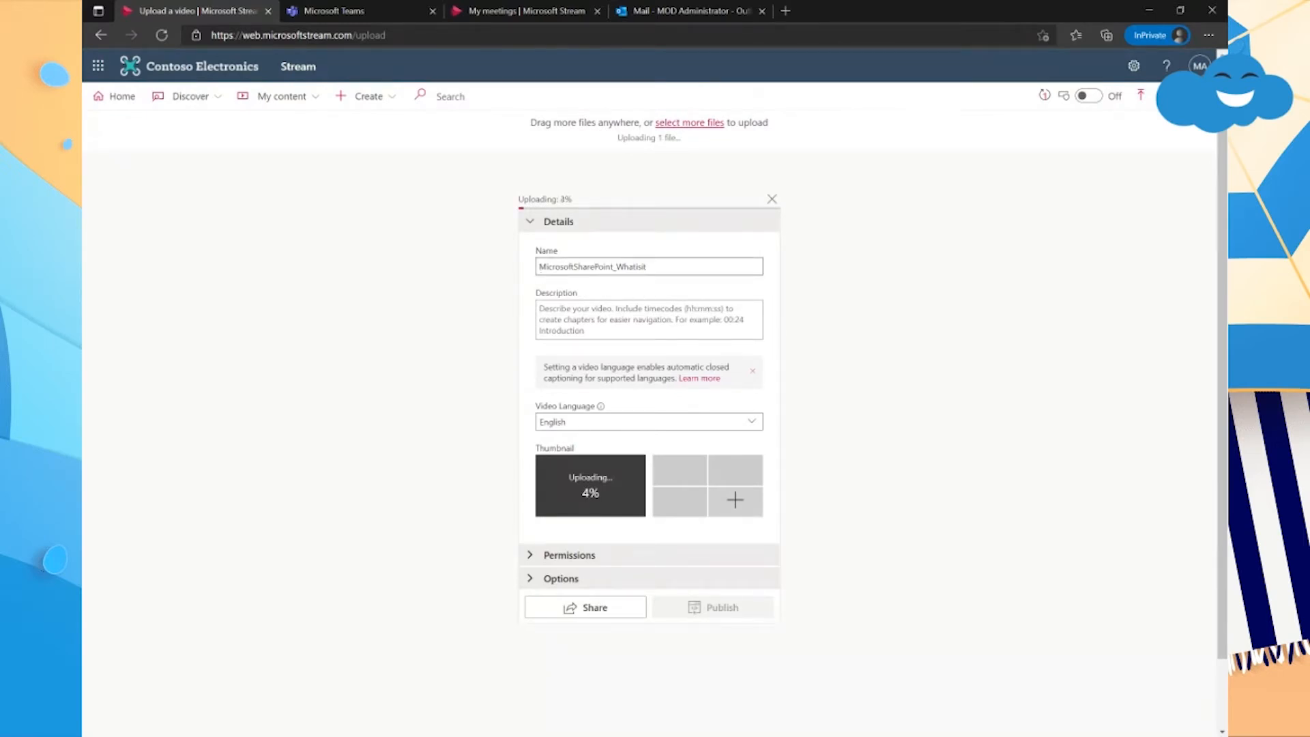
Enter "Description of the video" as the uploaded video's description
click(618, 315)
text(Description of the video)
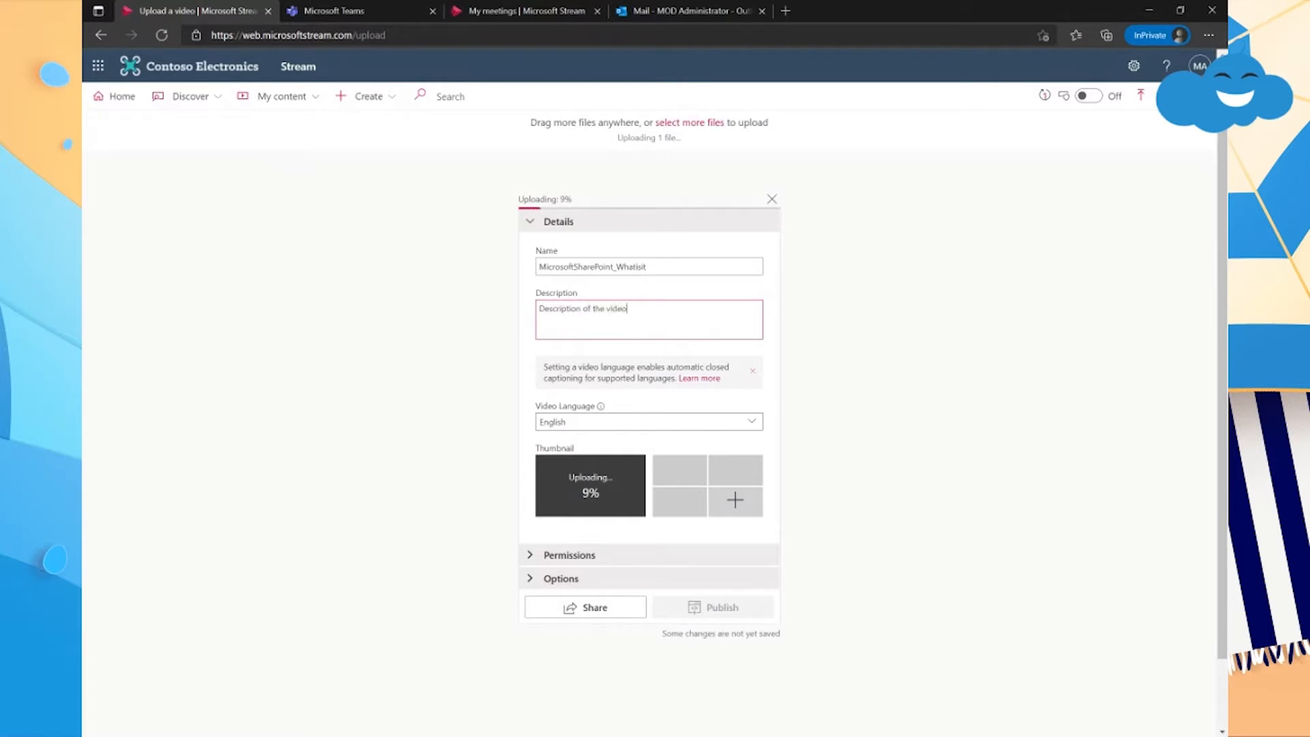
click(600, 406)
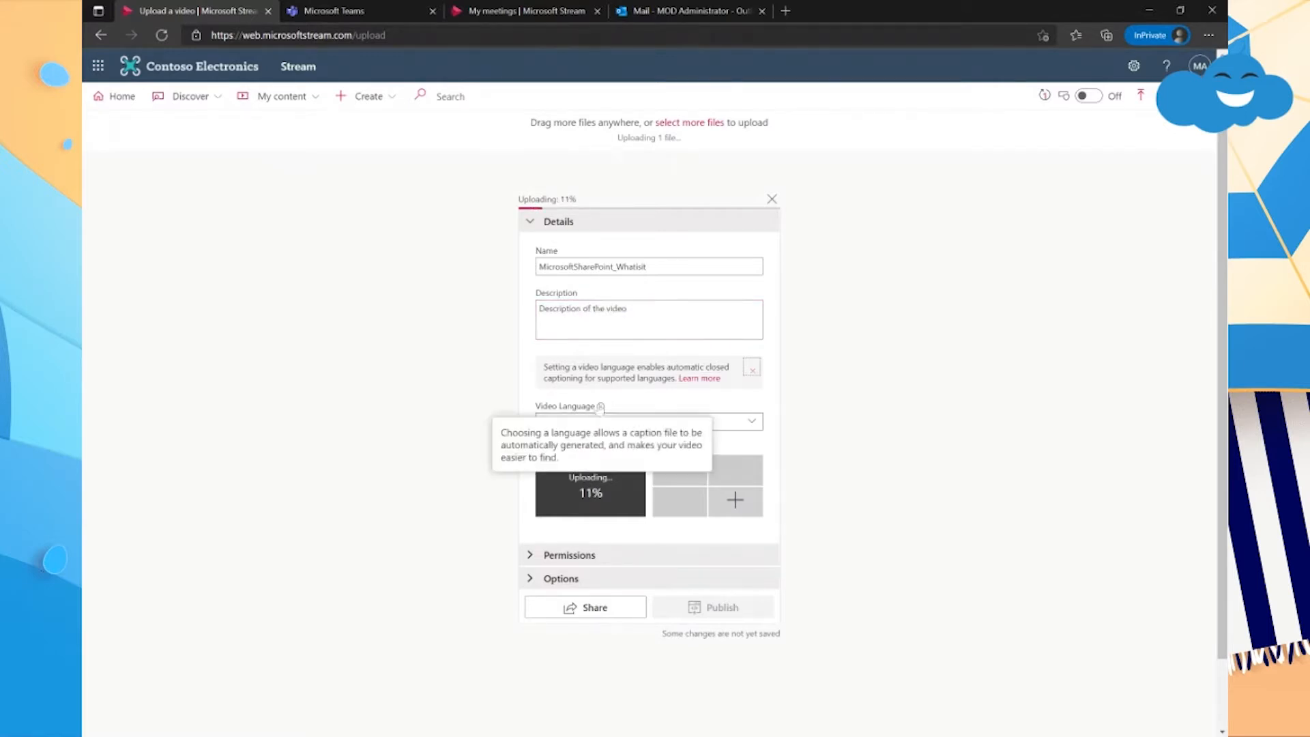
click(636, 533)
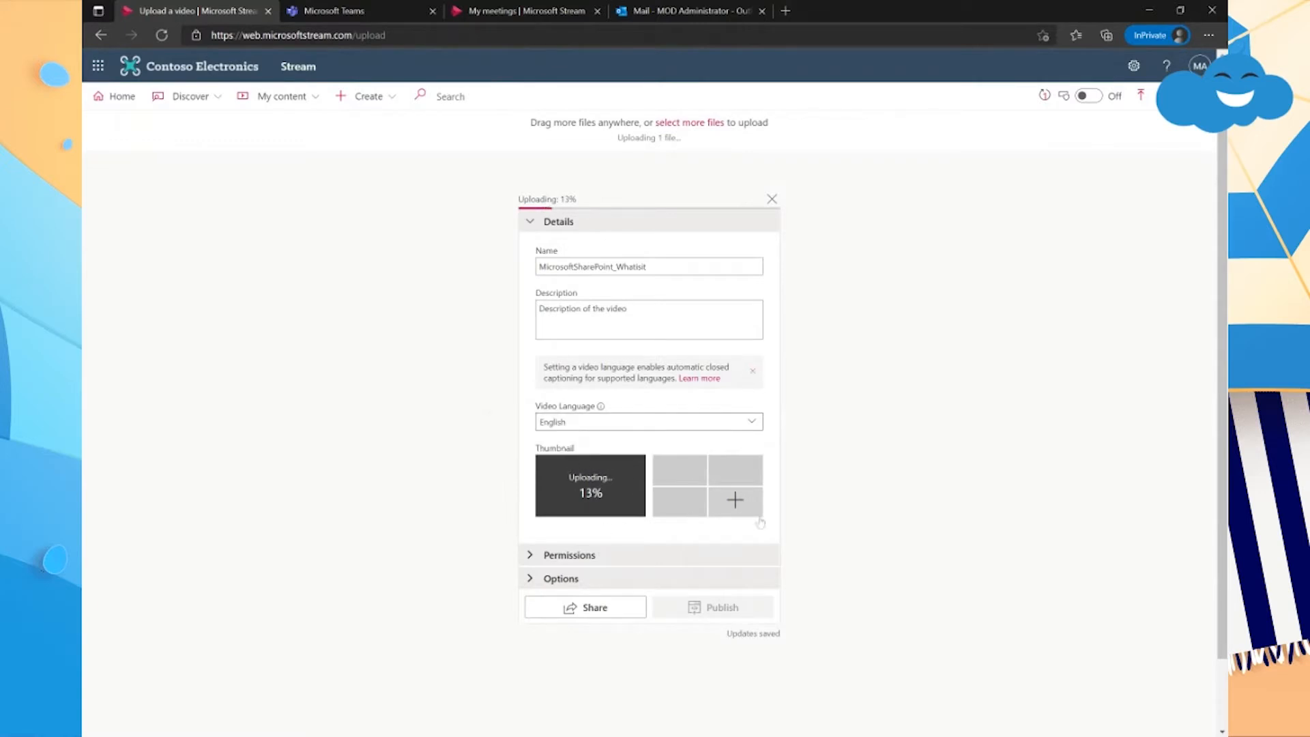
Open the video's permissions and add a colleague as a viewer
click(569, 555)
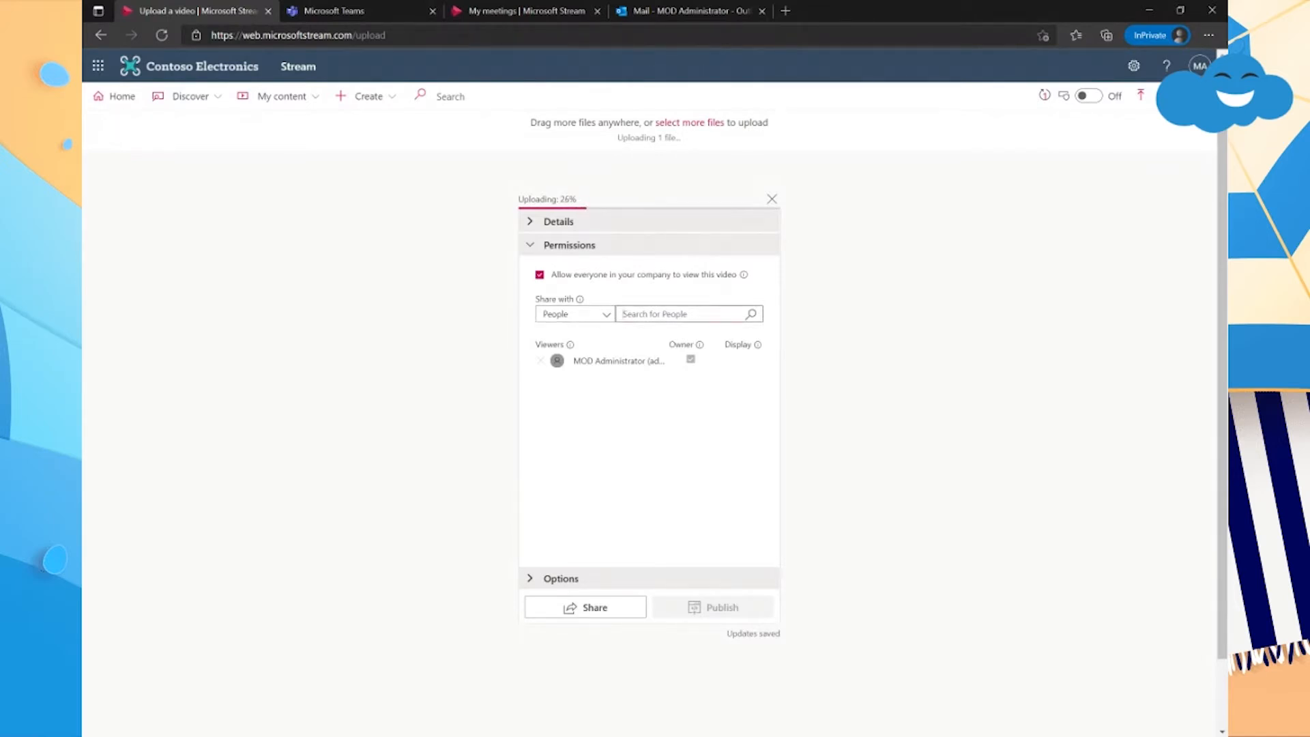
text(as)
key(Return)
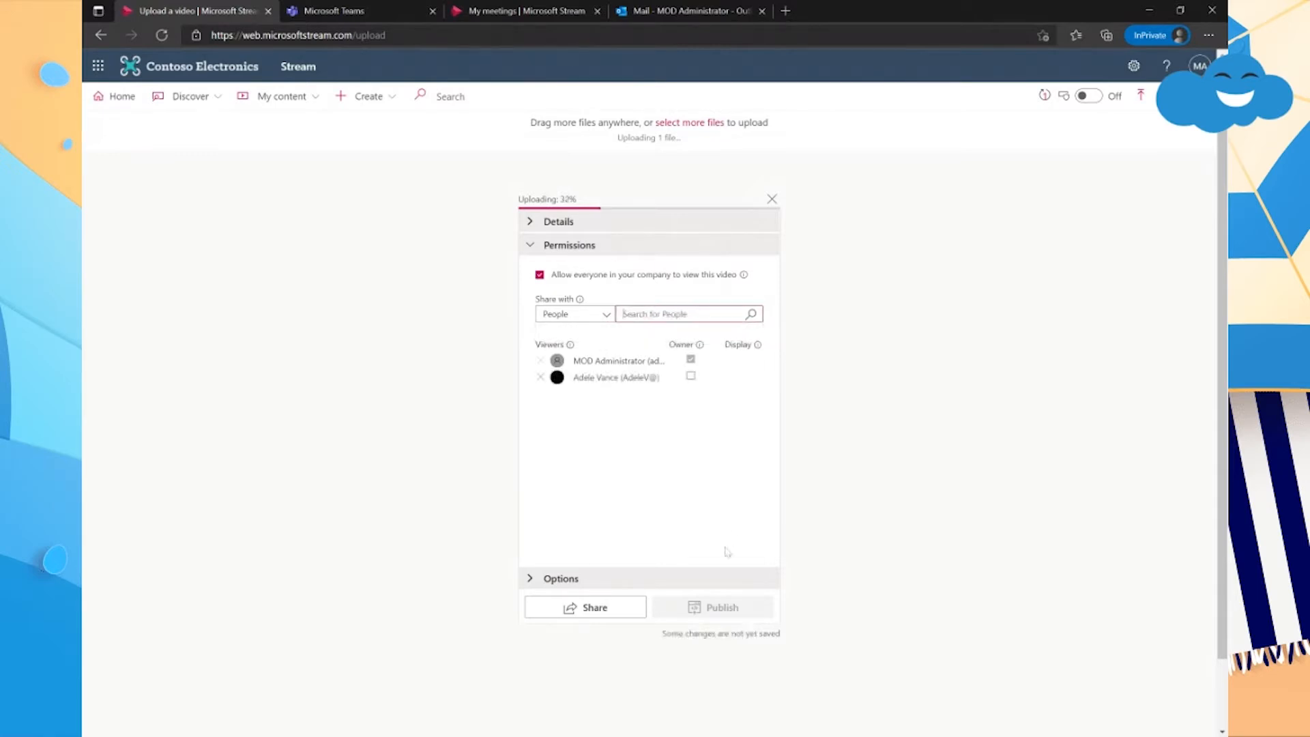
Share the video with the SOC Team group, checking the team's name in Microsoft Teams
click(605, 315)
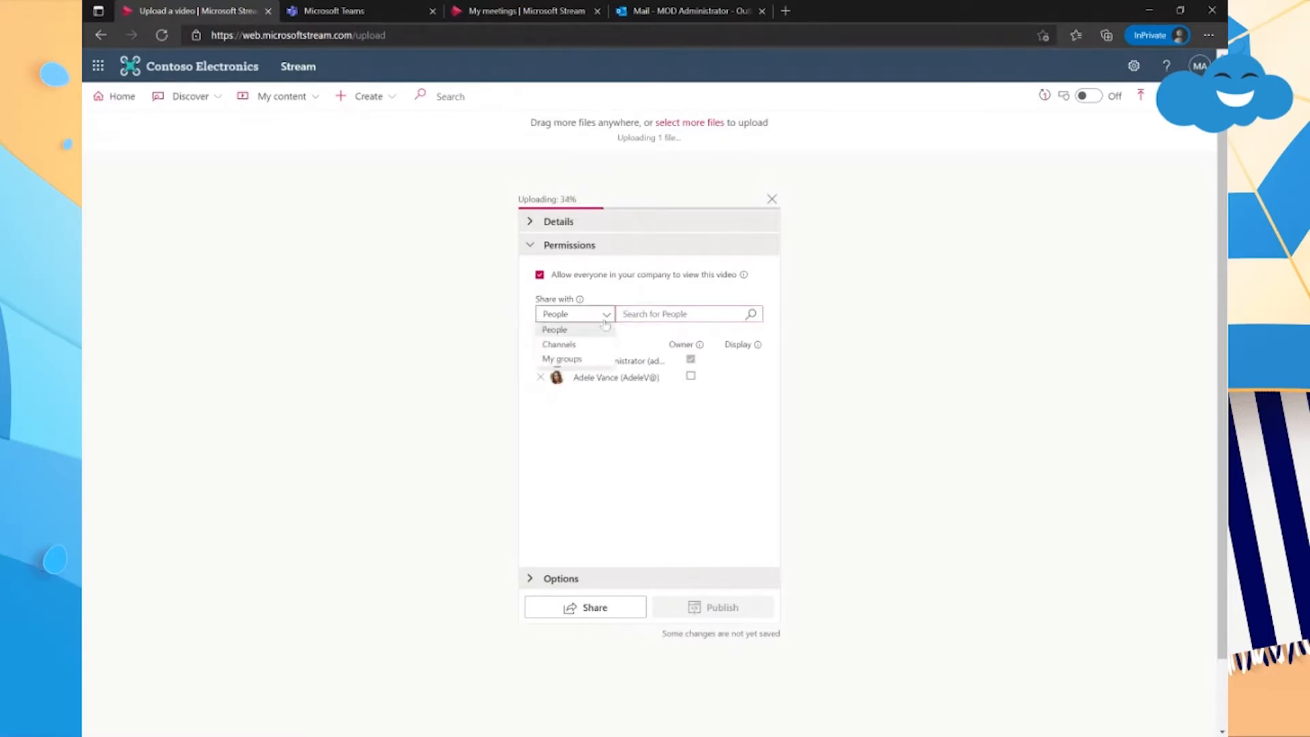
click(562, 359)
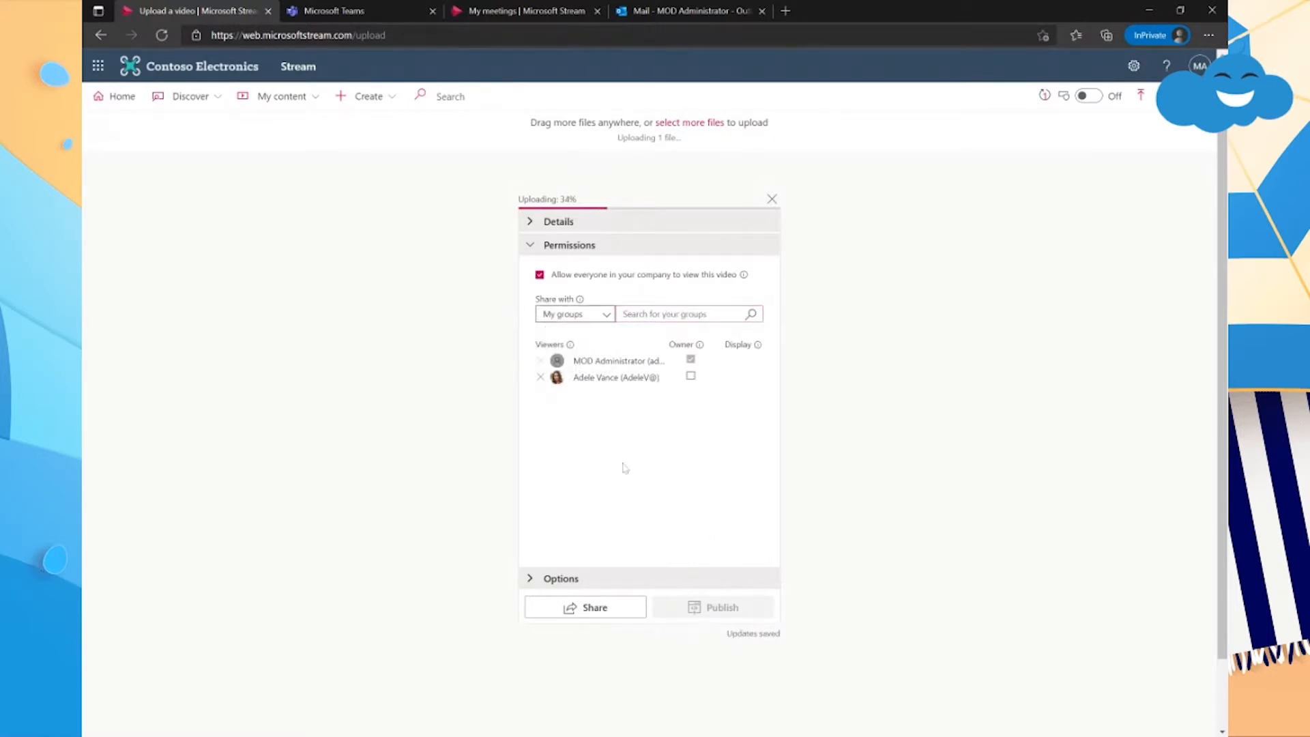
click(664, 312)
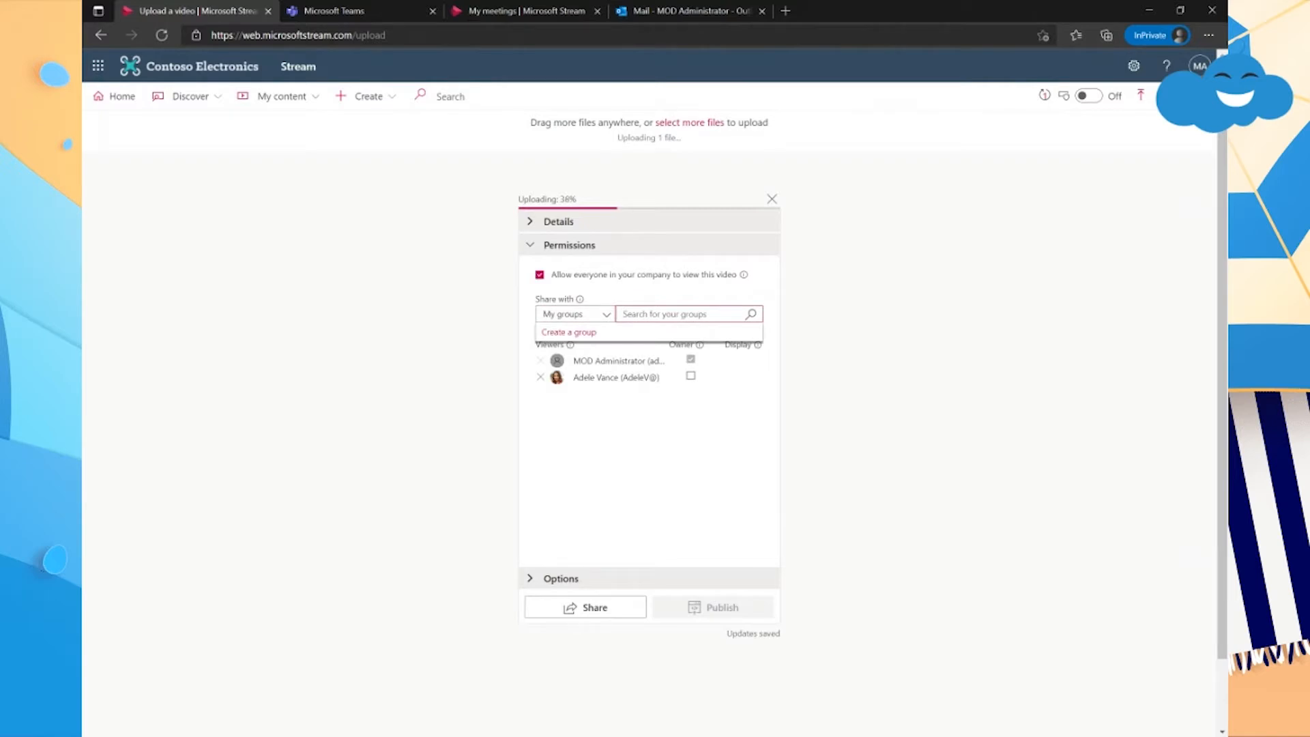
click(355, 10)
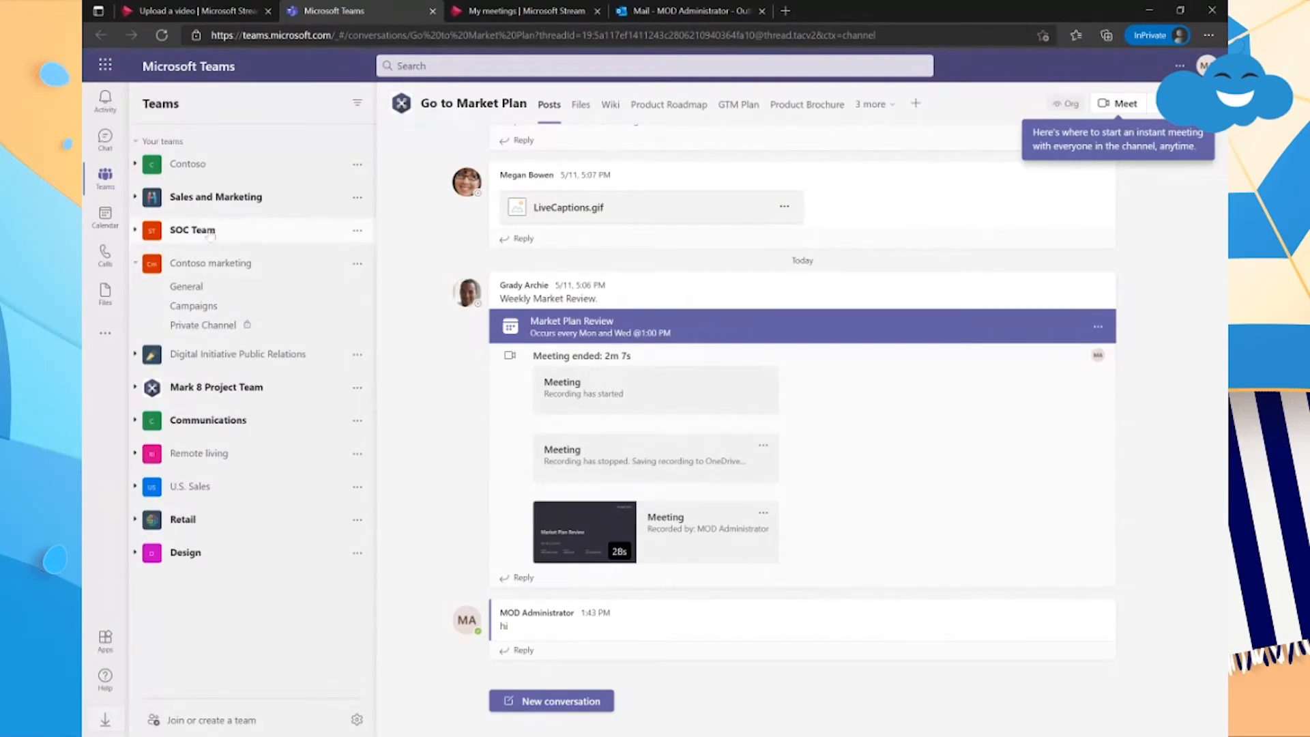
click(208, 9)
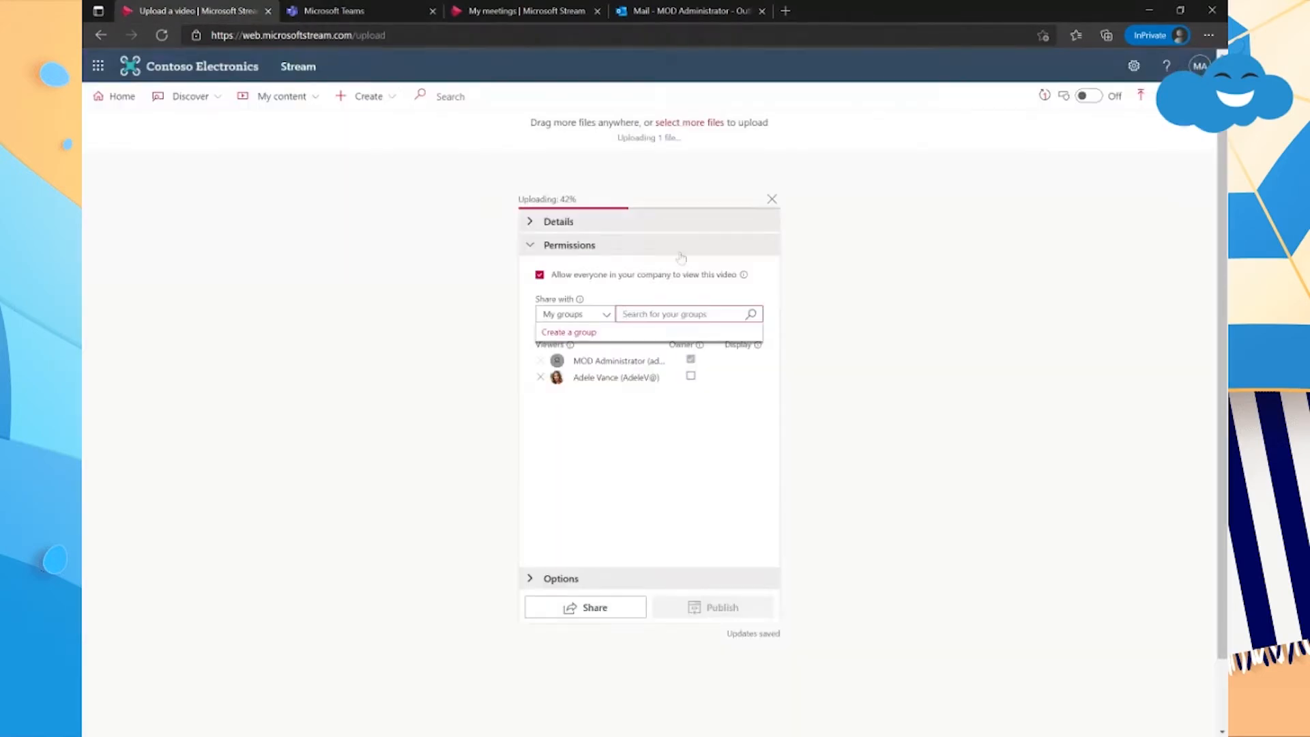
click(396, 12)
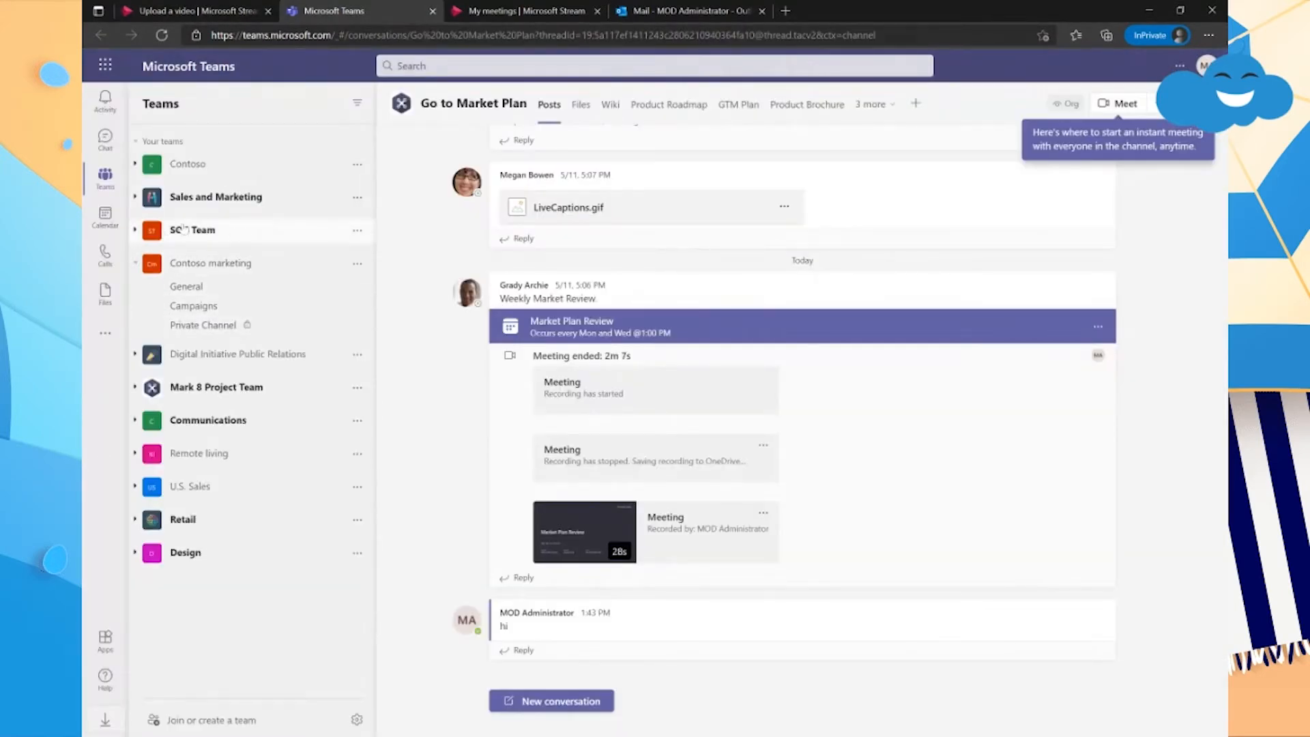
click(191, 8)
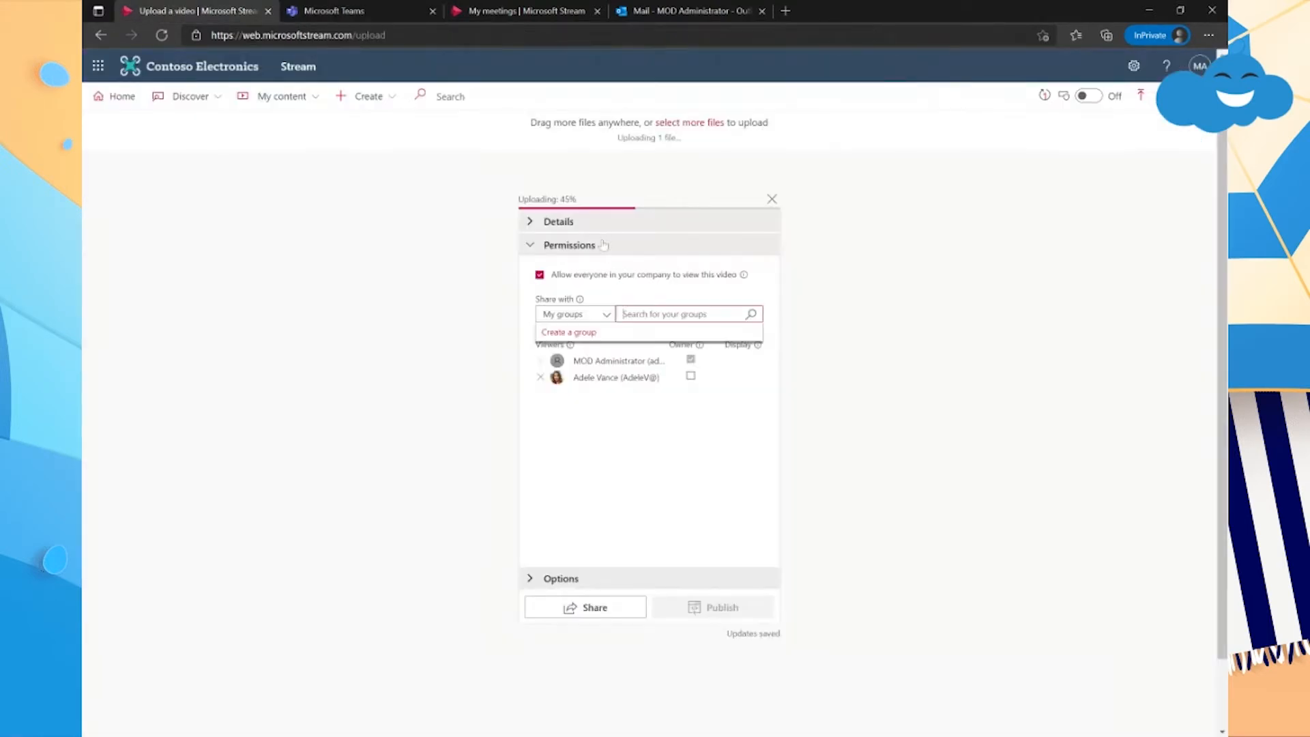
text(SOC)
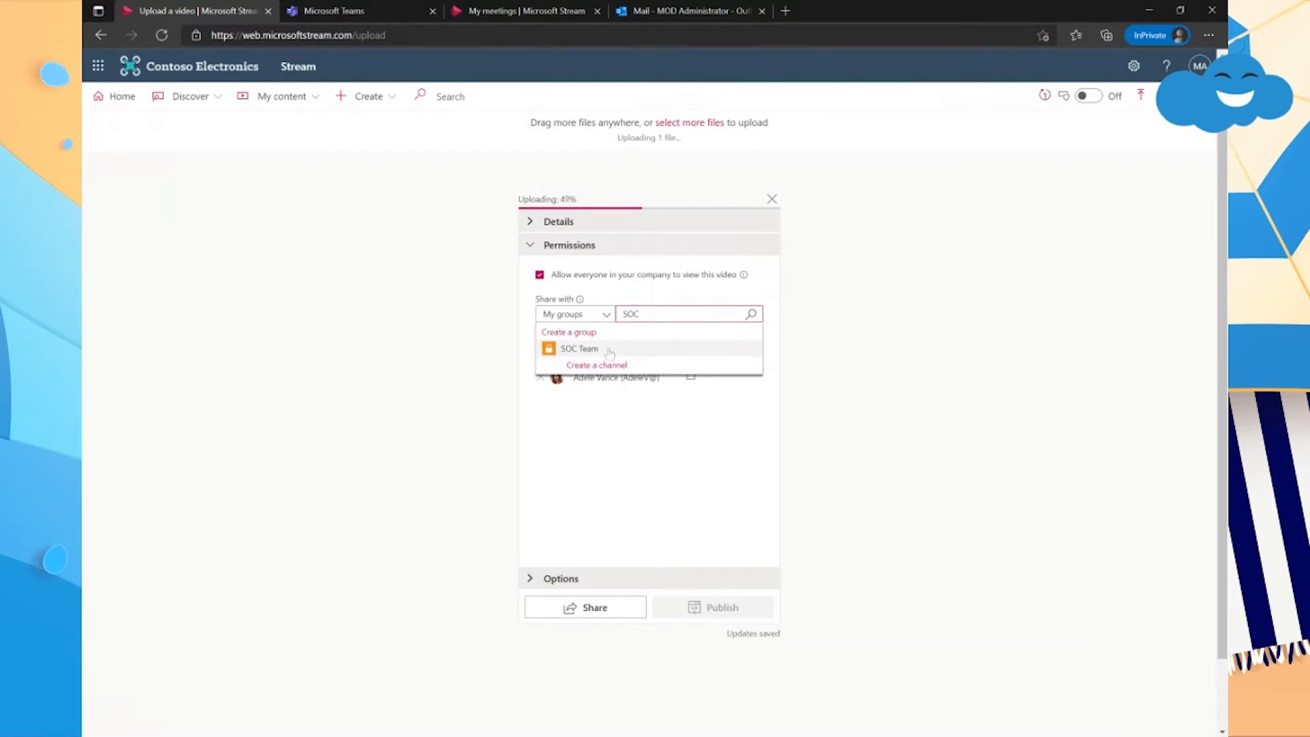
click(593, 349)
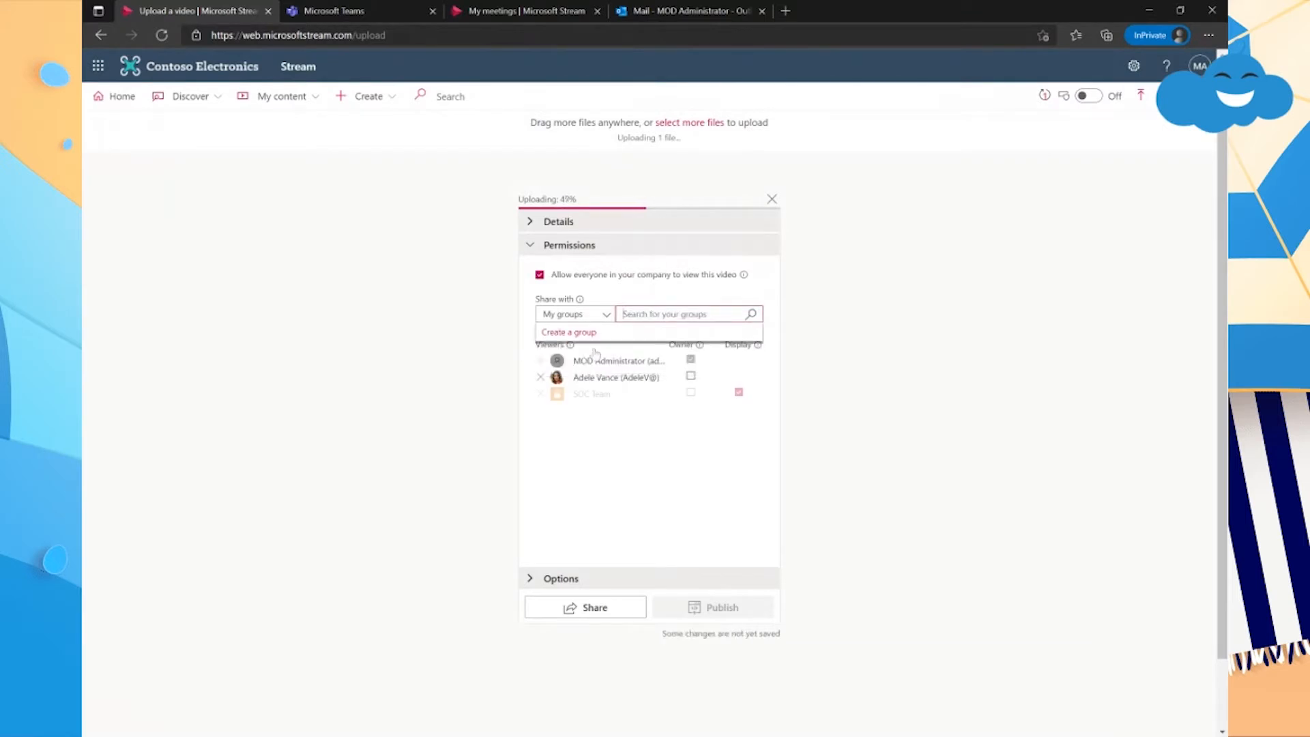
click(684, 484)
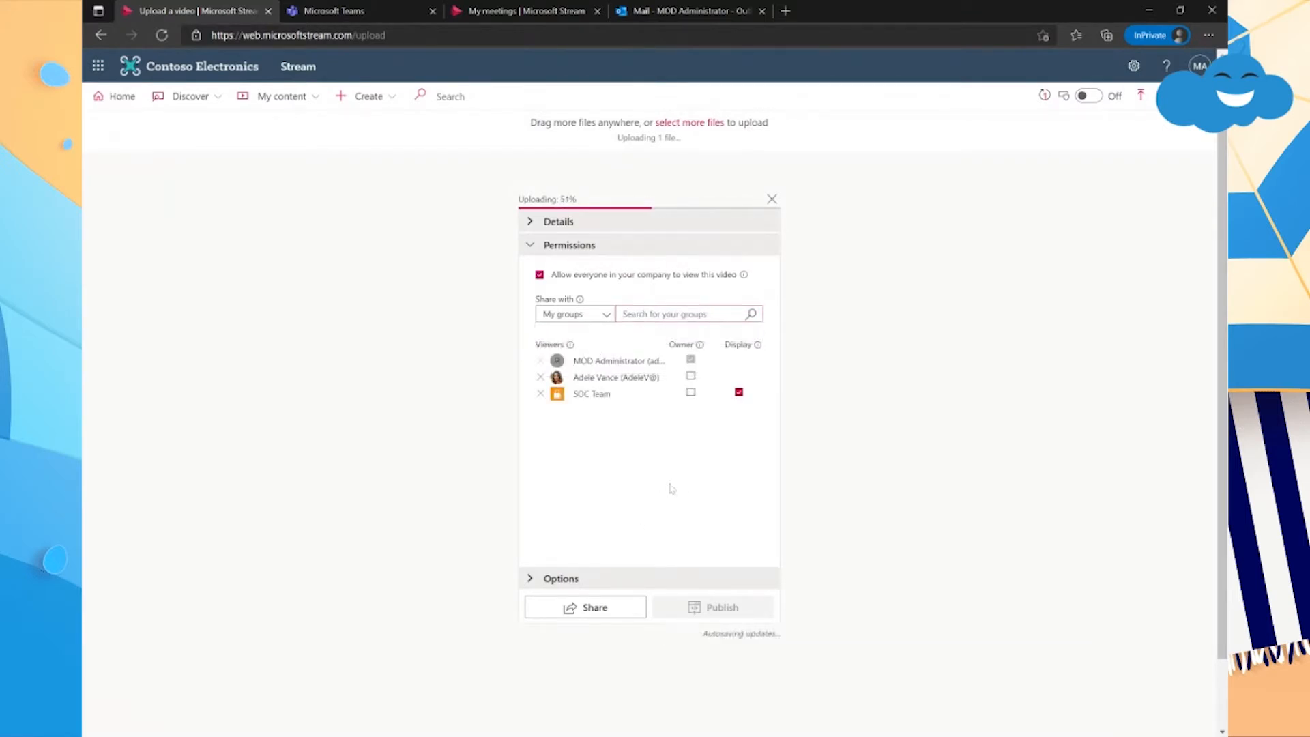
Switch the video's sharing target to Channels and start creating a new channel
click(577, 314)
click(564, 346)
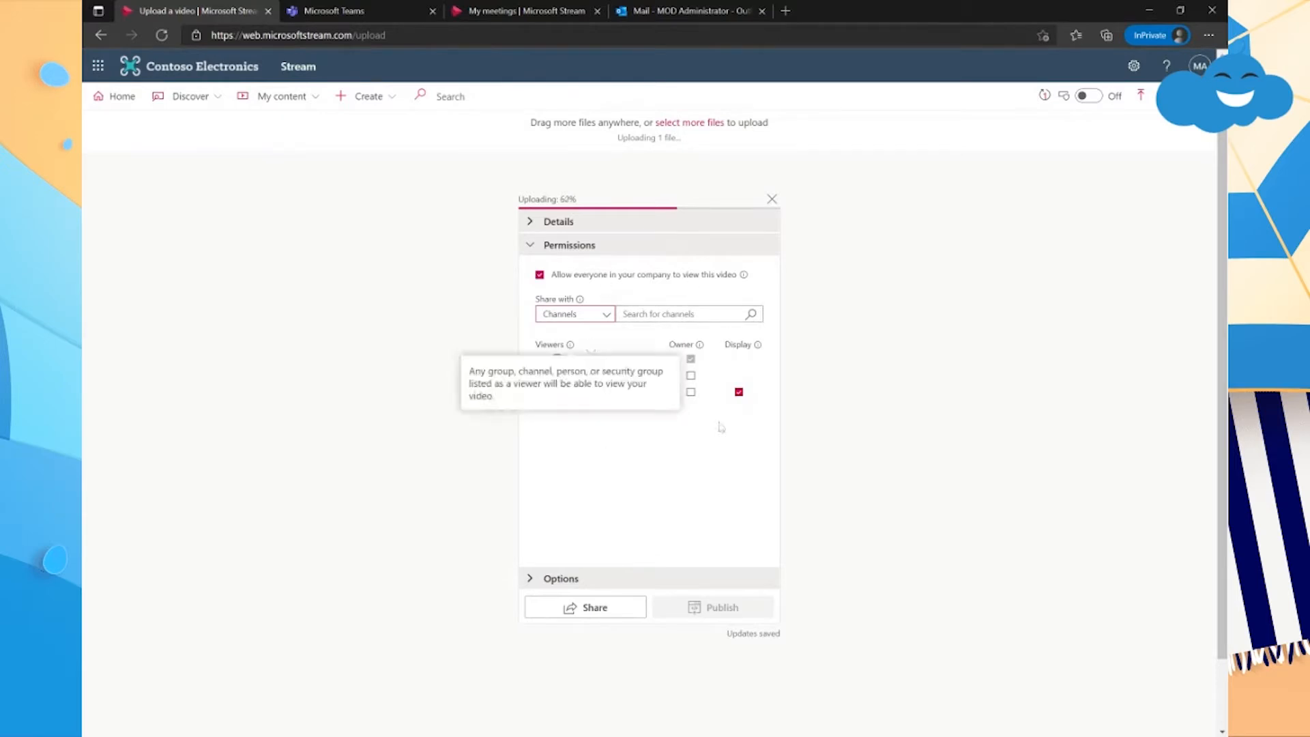
click(623, 313)
click(752, 314)
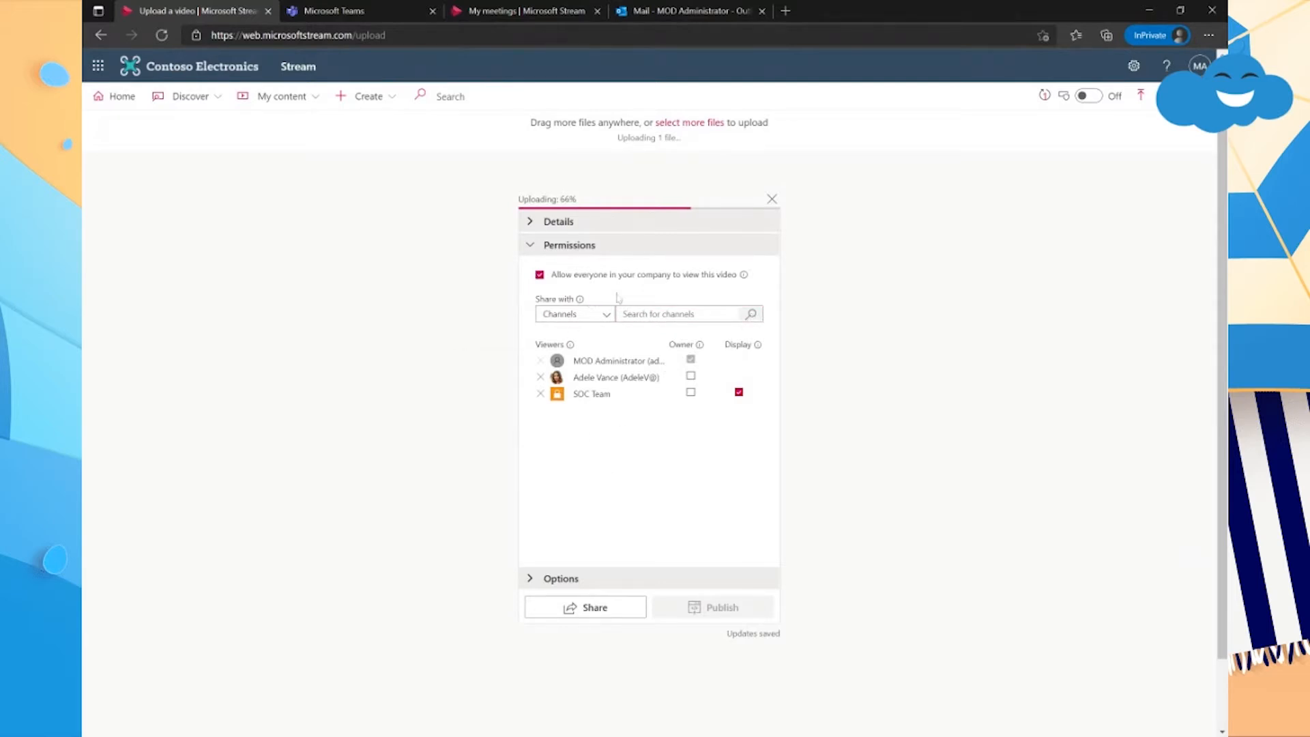
click(617, 312)
click(573, 332)
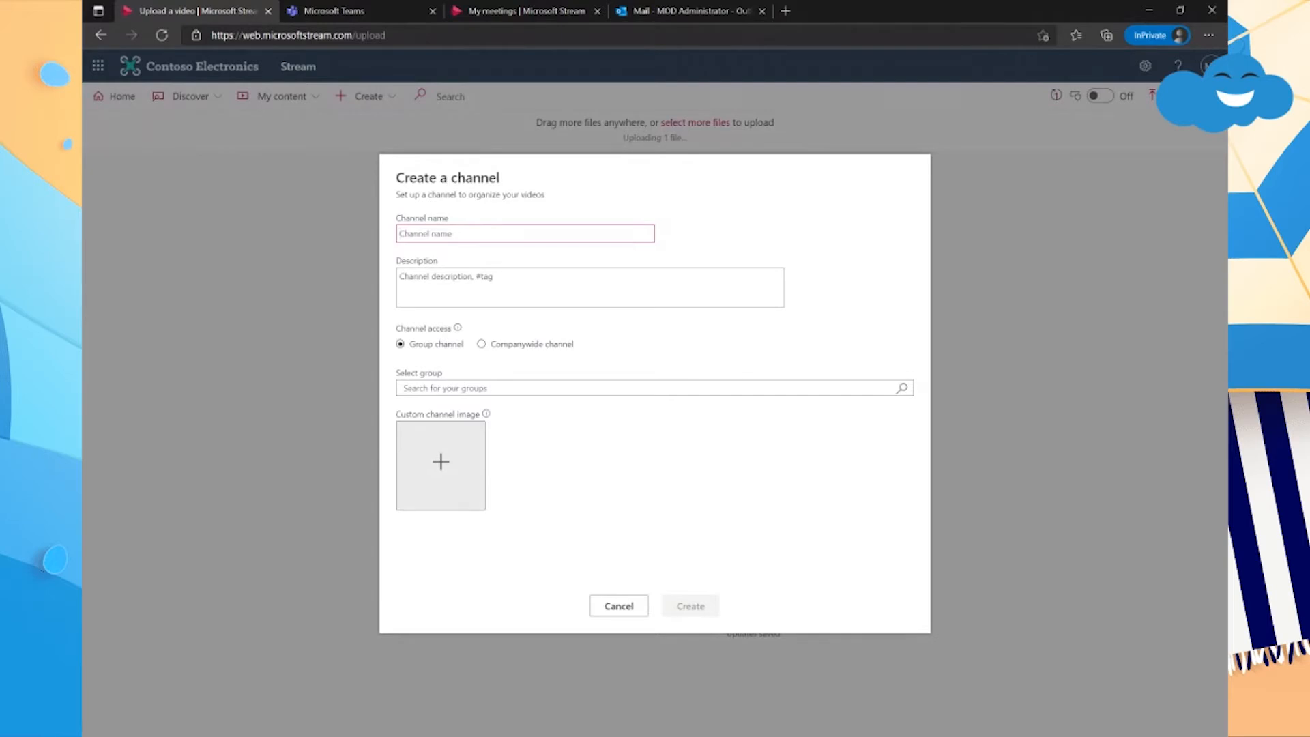
Name the new channel "Company Training" and enter "this is a description" as its description
text(Tra)
key(BackSpace)
key(BackSpace)
text(COmpany Training)
key(Tab)
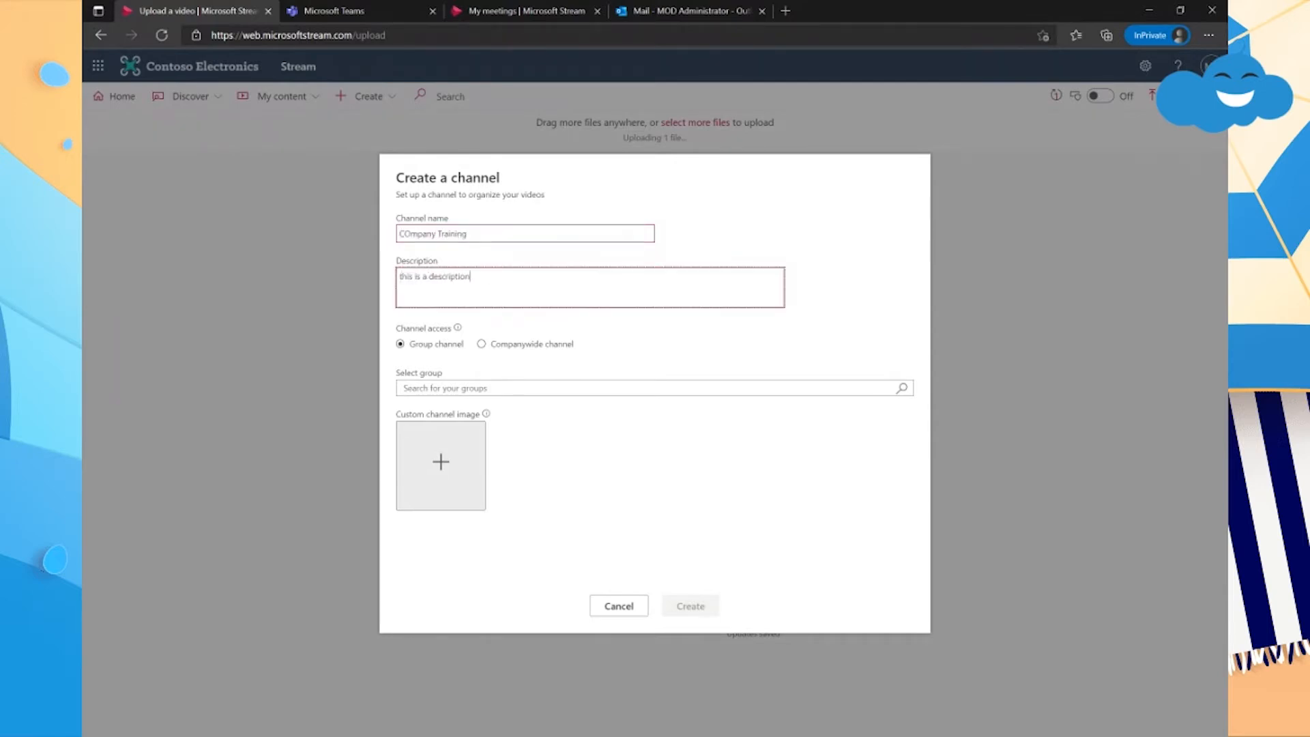
key(Tab)
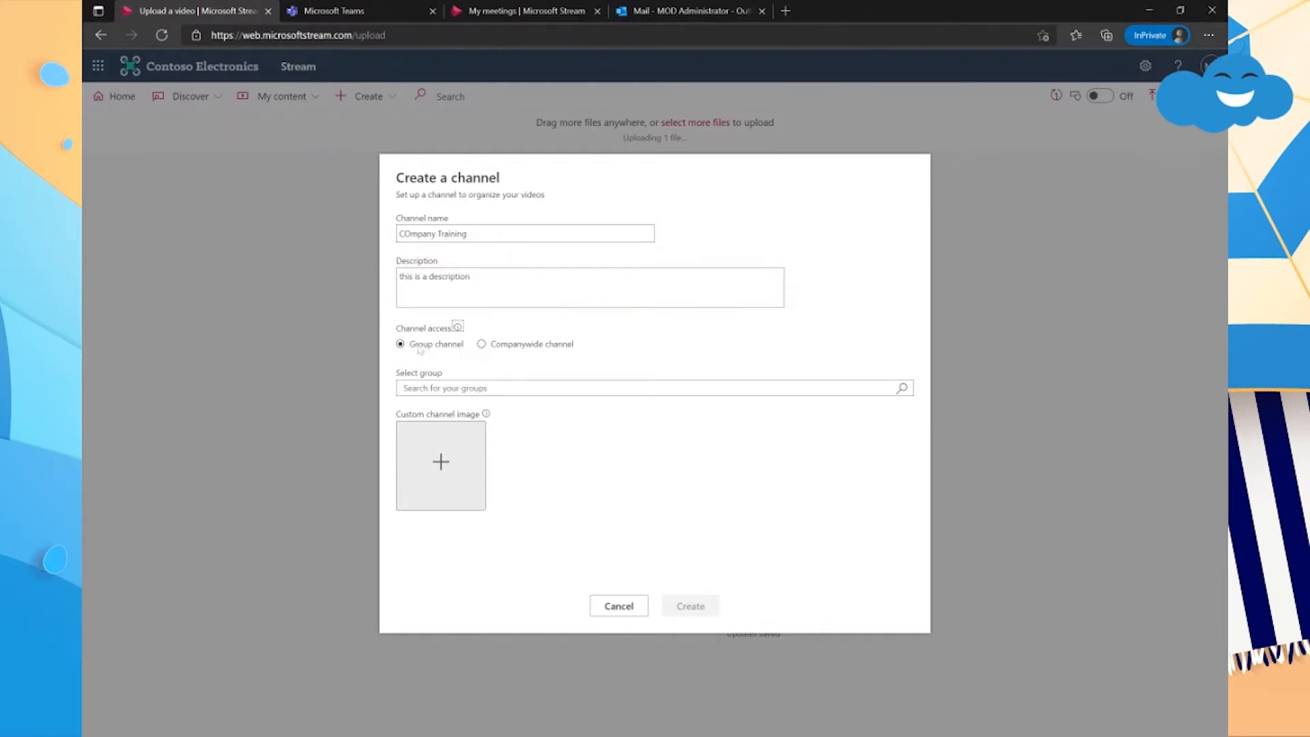
click(402, 234)
key(BackSpace)
text(o)
Try companywide and group access for the new channel, searching the groups for "Contoso"
click(482, 344)
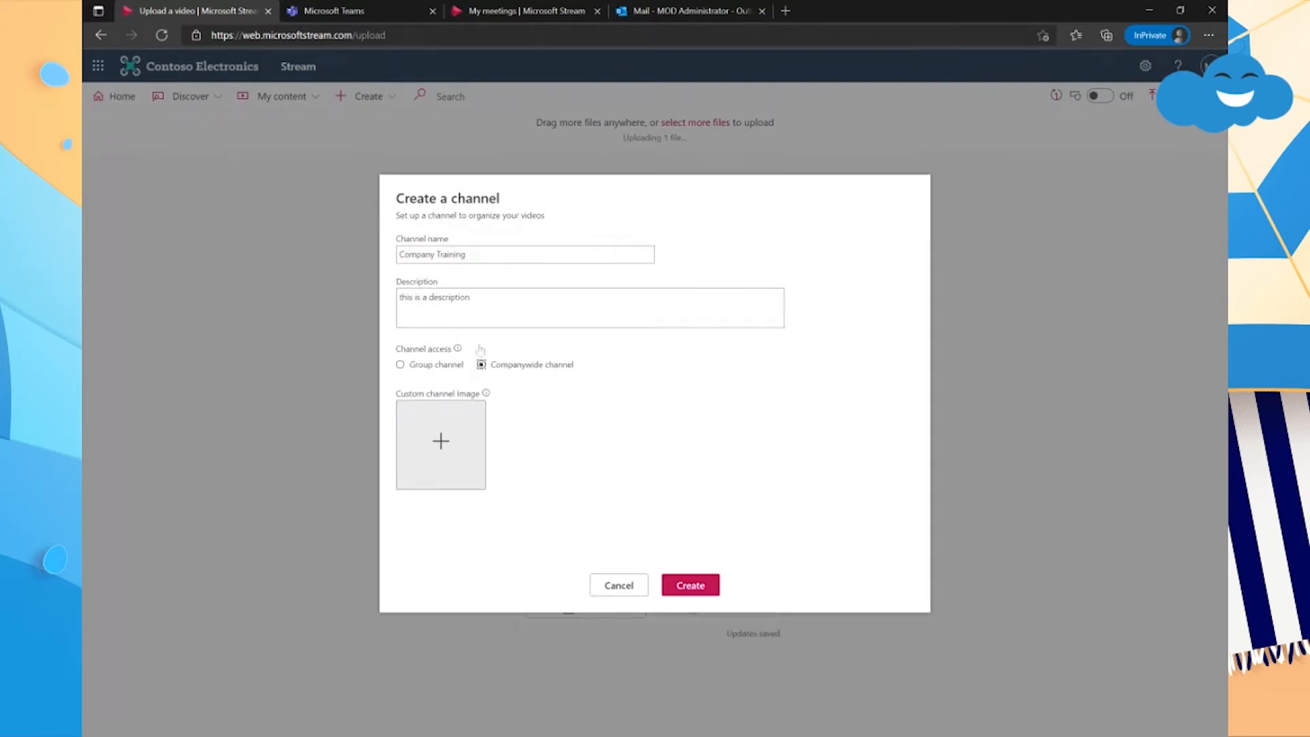
click(416, 365)
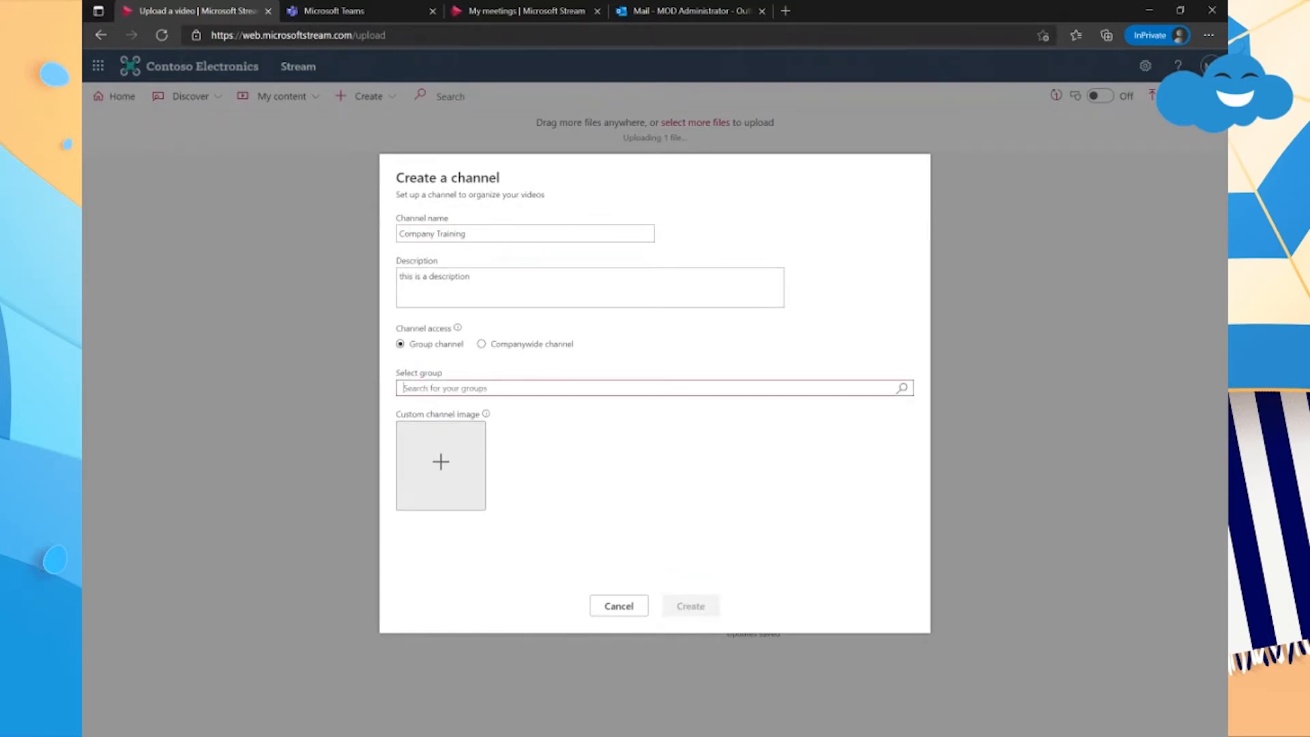
click(906, 390)
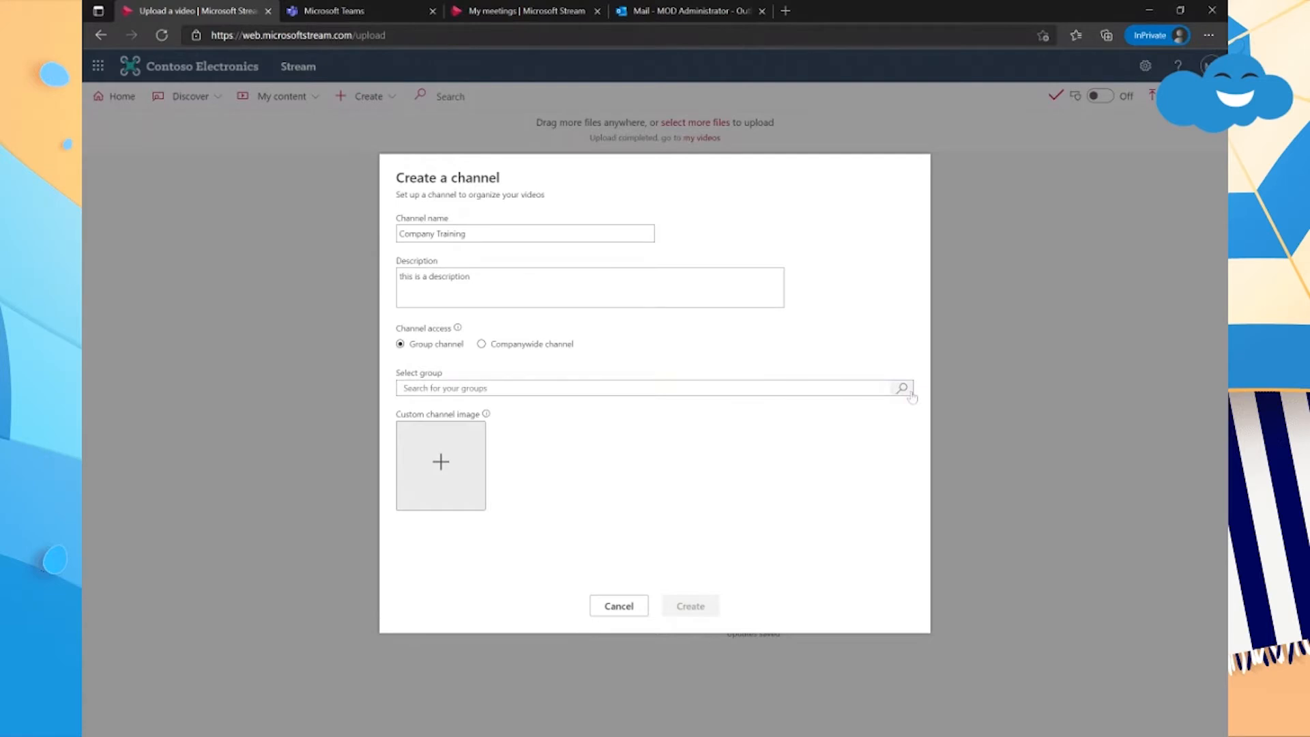
click(507, 387)
text(Contoso)
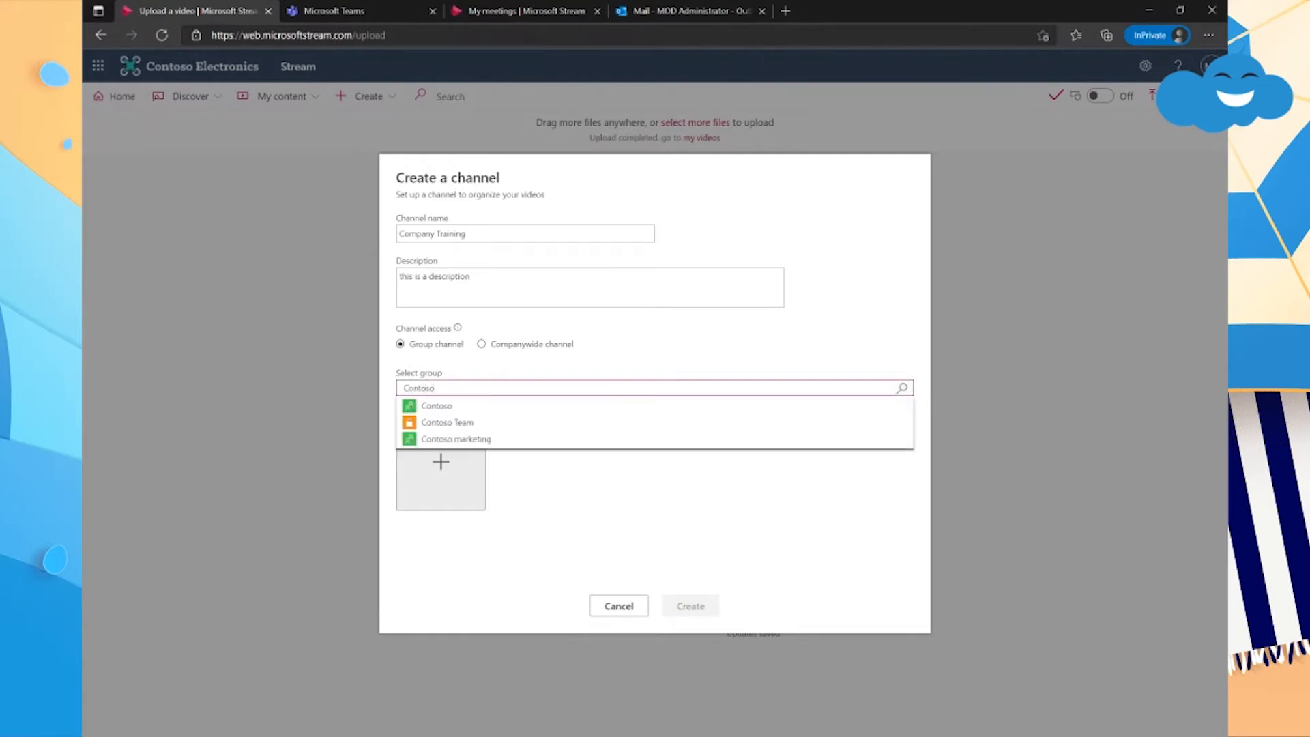
Make the channel companywide, set the laptop picture as its custom image, and create the channel
click(483, 345)
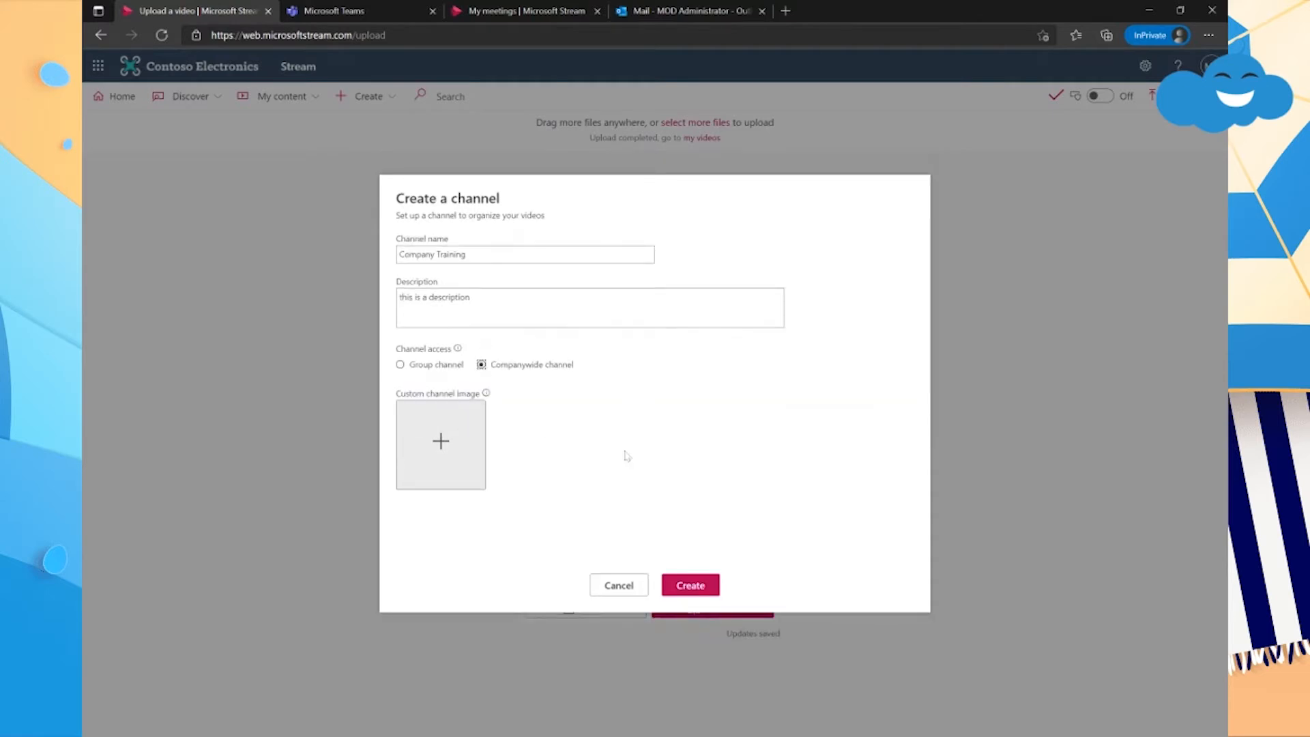
click(444, 454)
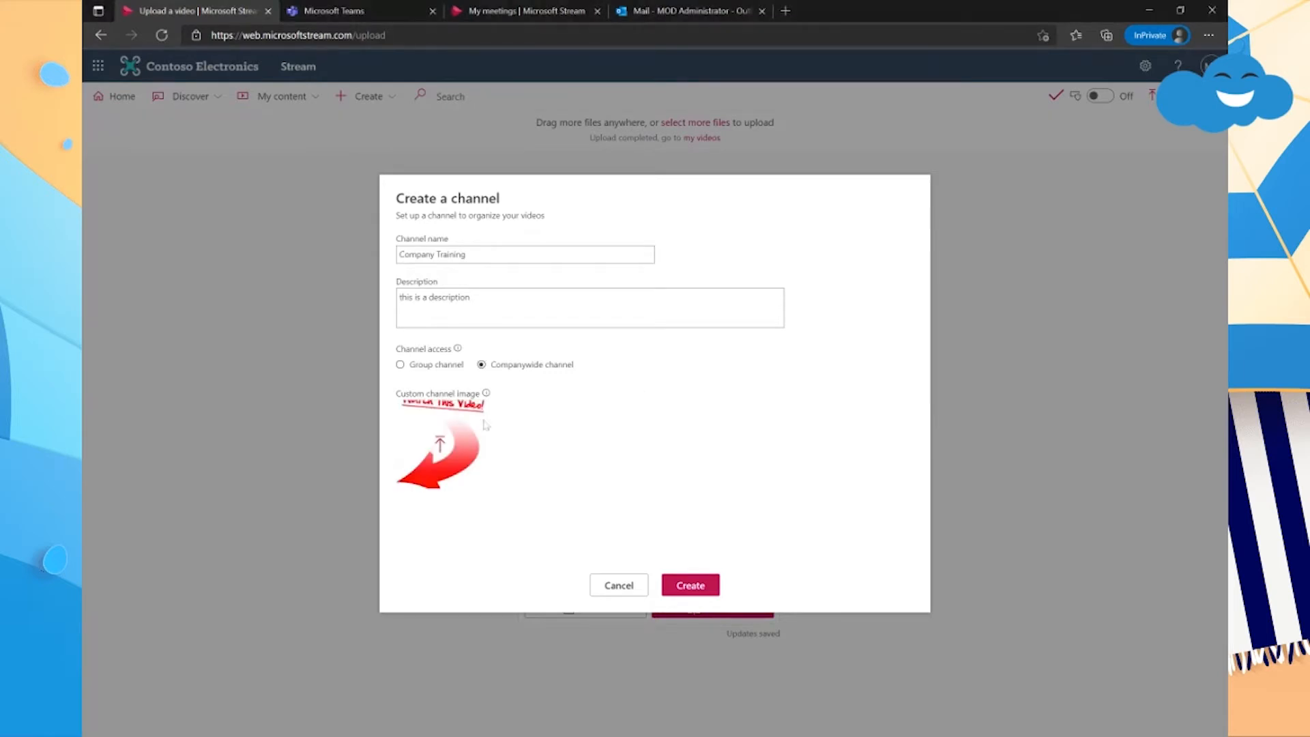
click(444, 447)
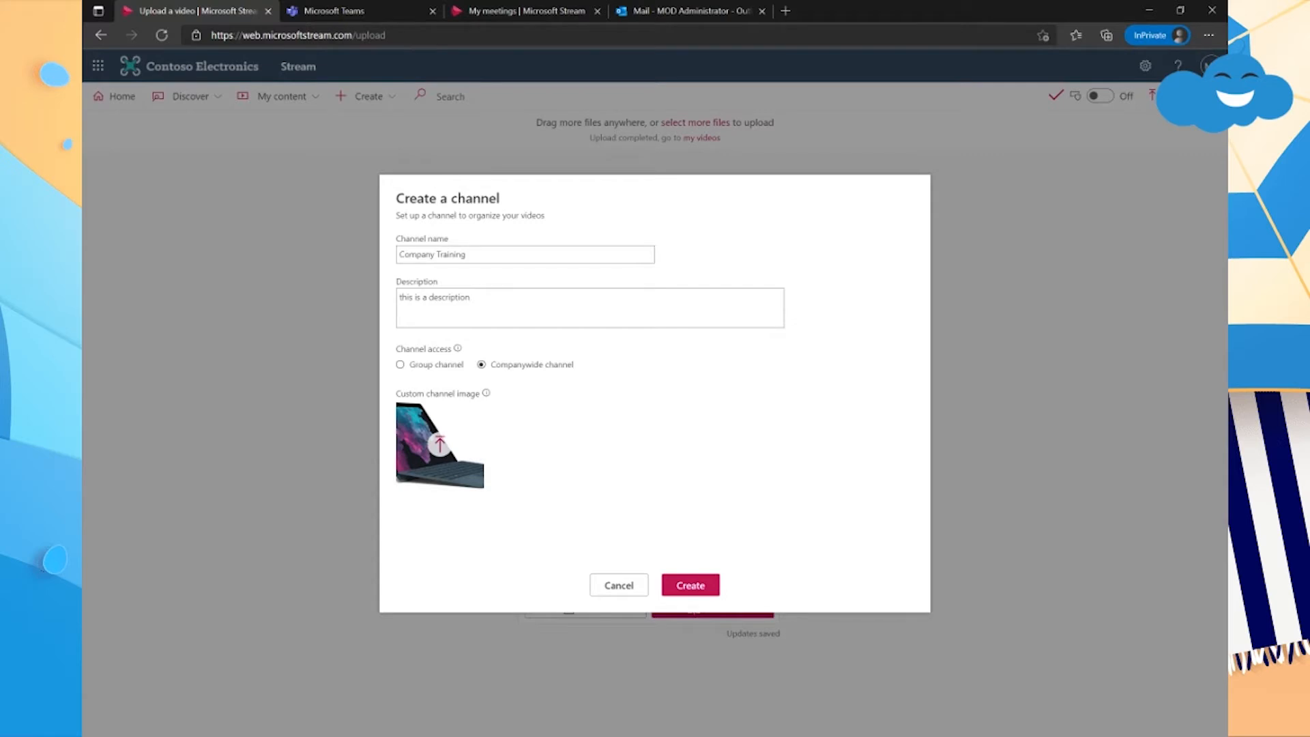
click(690, 584)
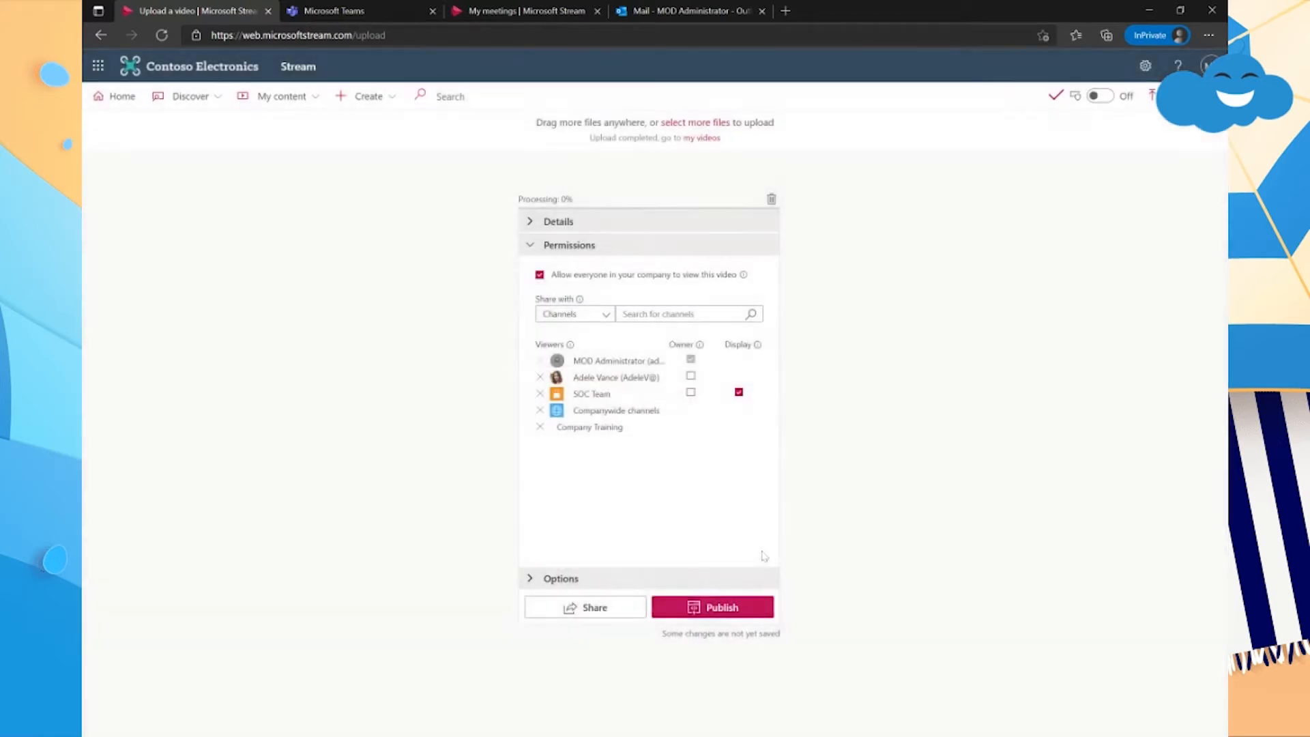
Review the viewers' Display setting and the video's comment, noise suppression and caption options, and publish the video
mouse_move(743, 352)
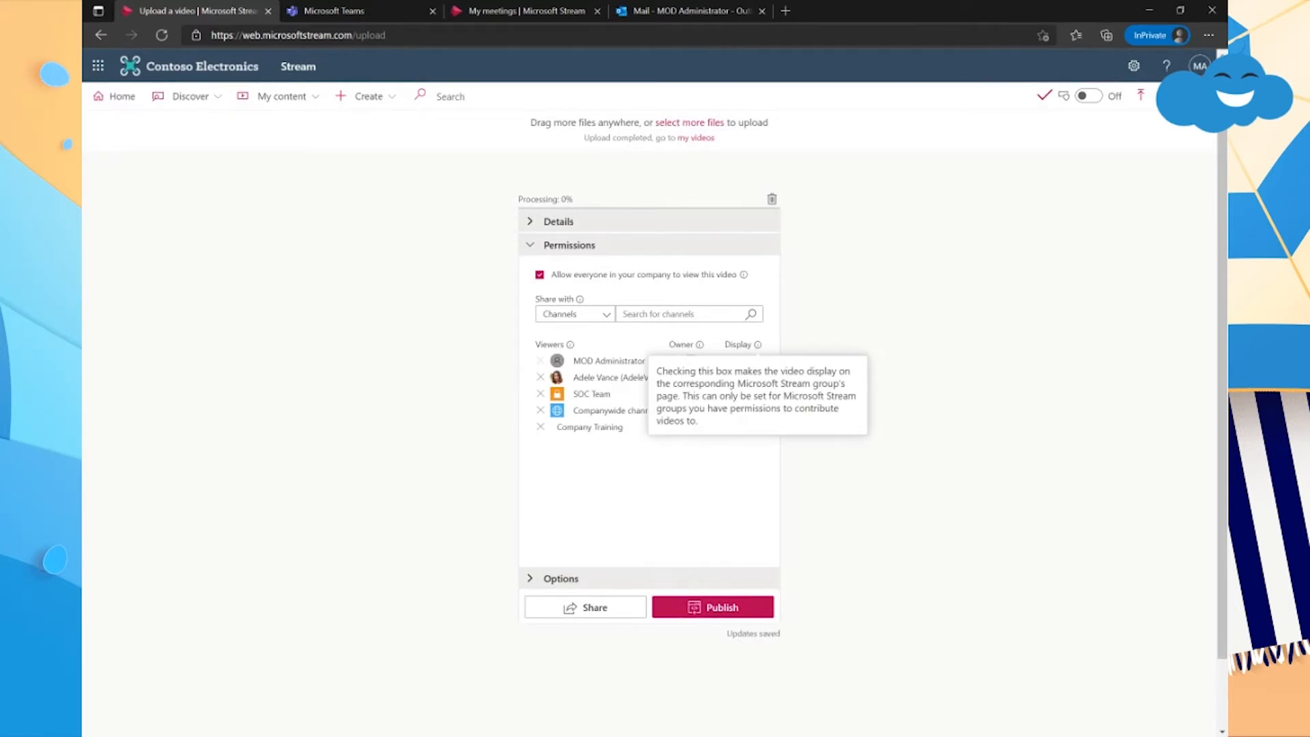
click(627, 497)
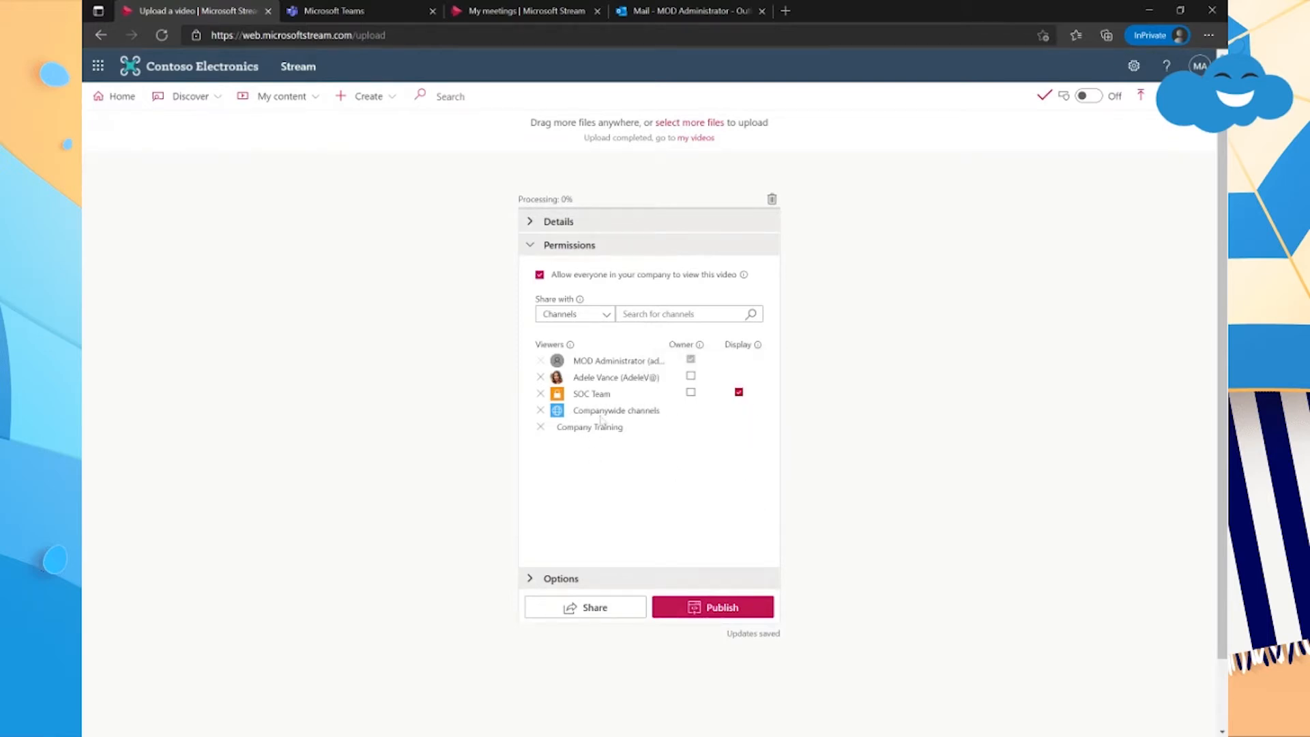
click(554, 584)
mouse_move(585, 432)
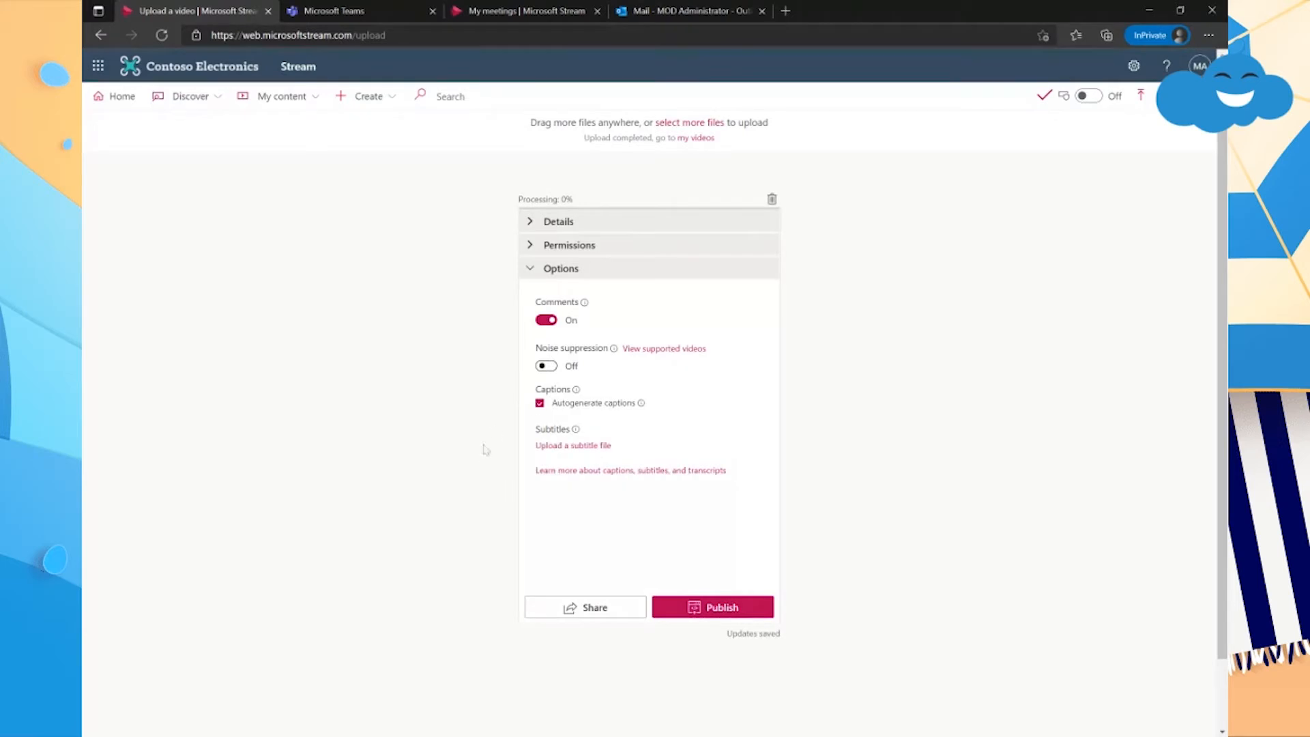
mouse_move(576, 390)
click(725, 610)
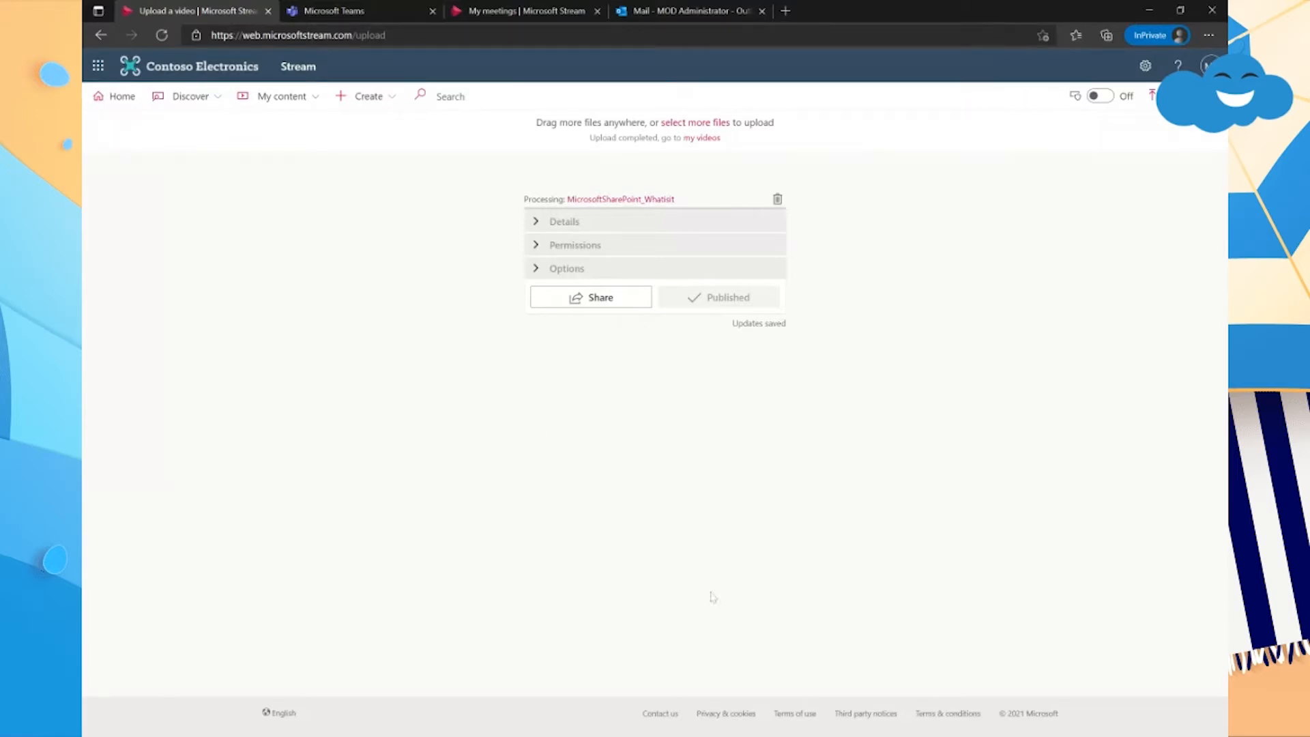
Return to the Stream home page and open the list of my own channels
click(140, 97)
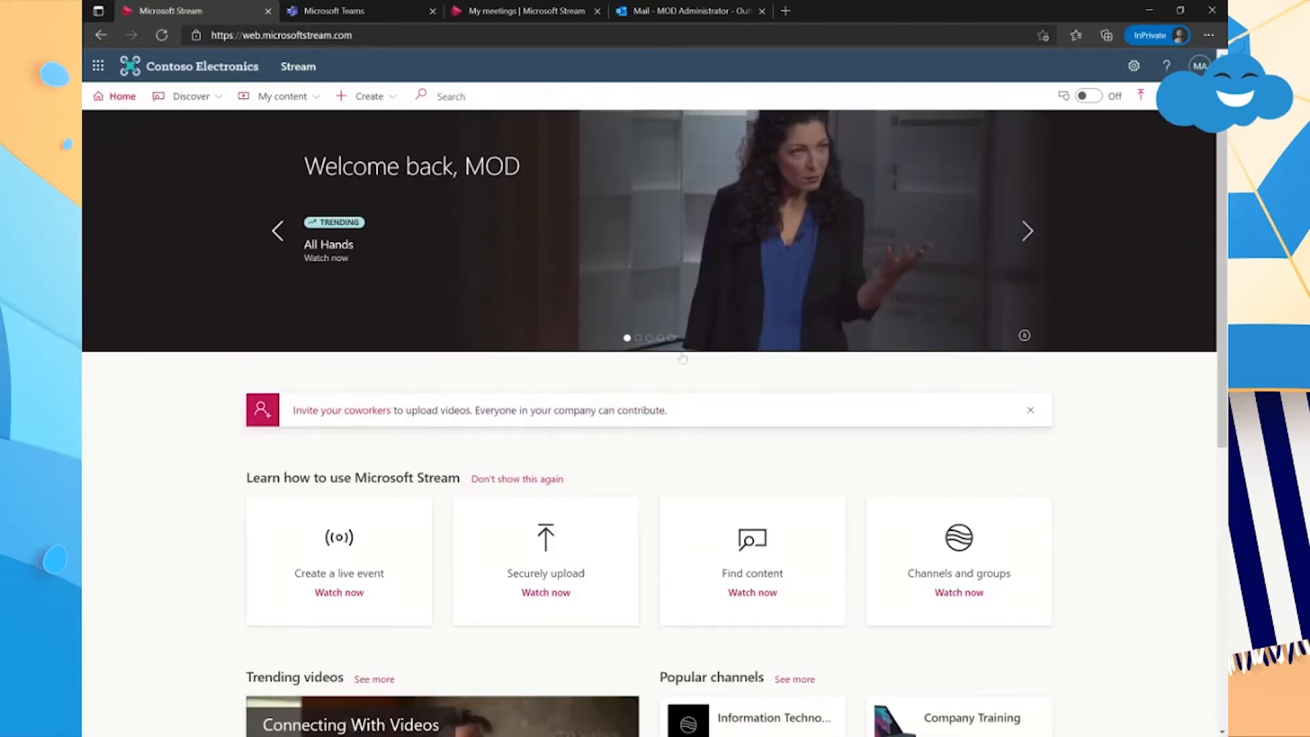
click(282, 96)
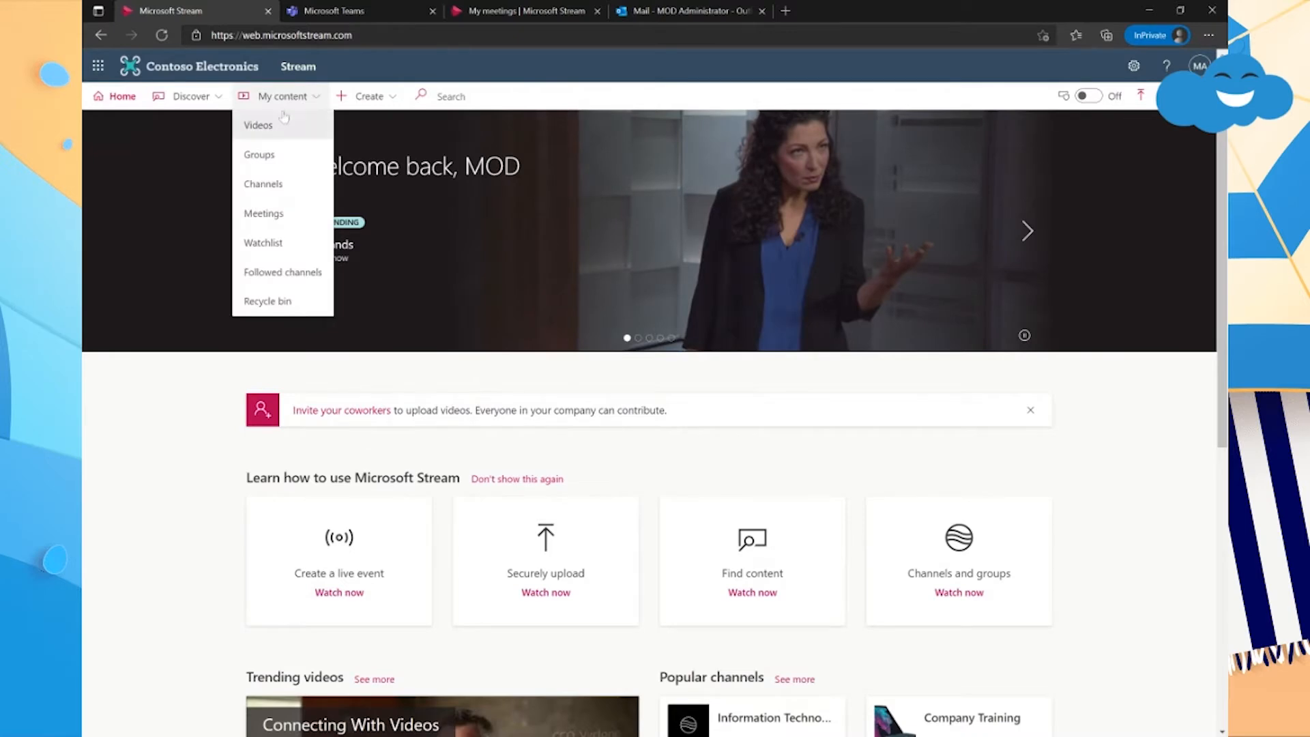
click(286, 193)
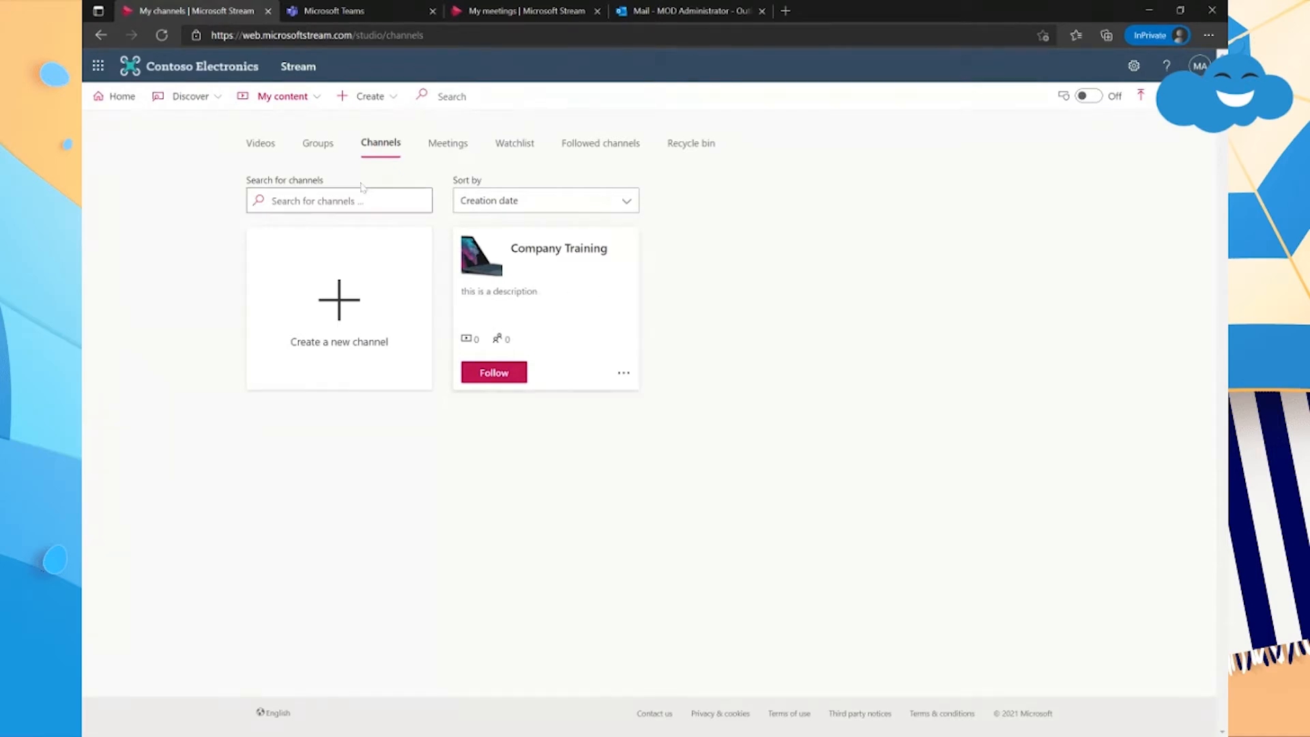
Open the Company Training channel from the popular channels on the Stream home page
click(117, 96)
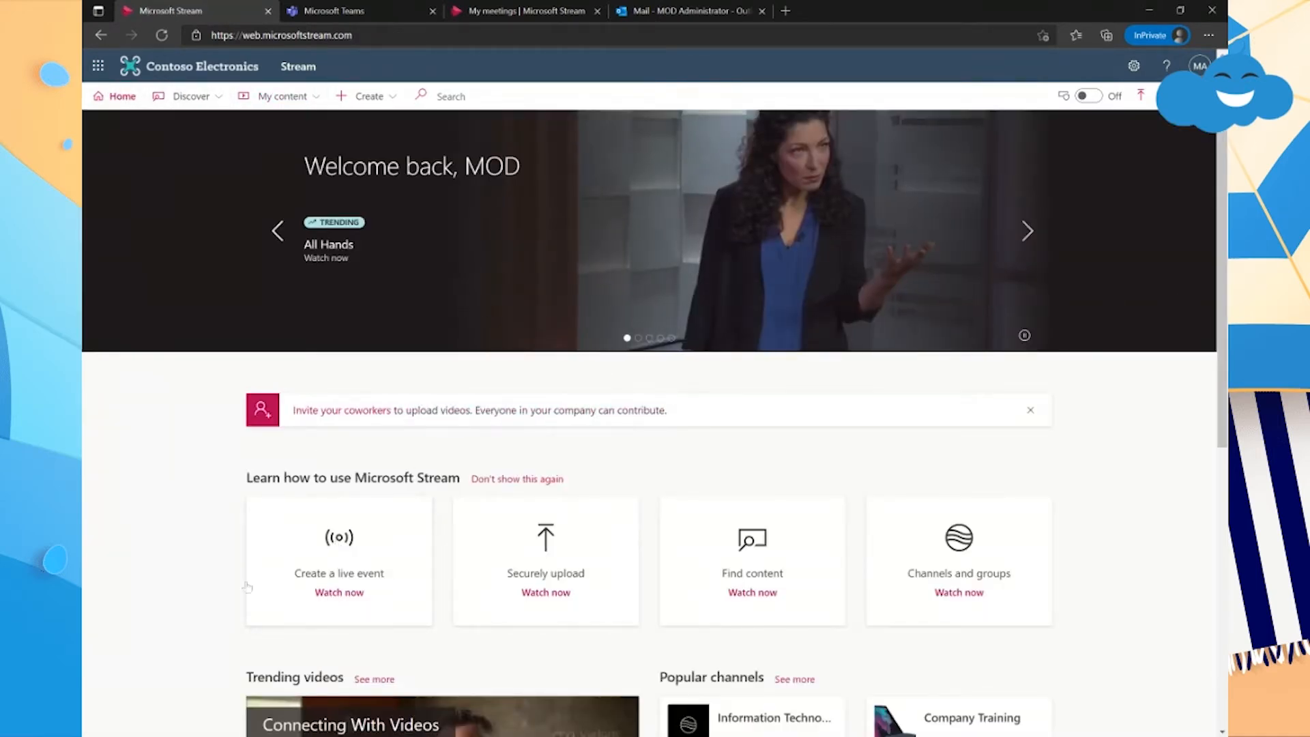
drag(1222, 214, 1221, 375)
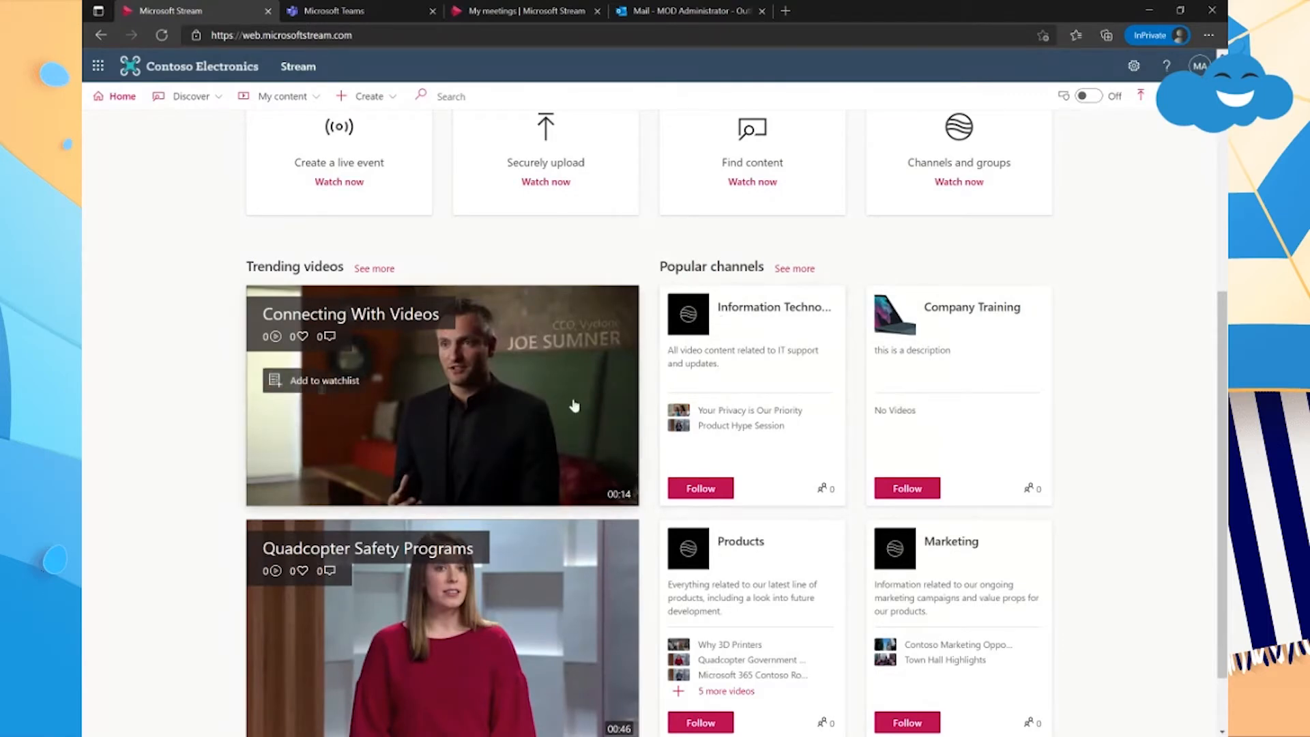
mouse_move(518, 612)
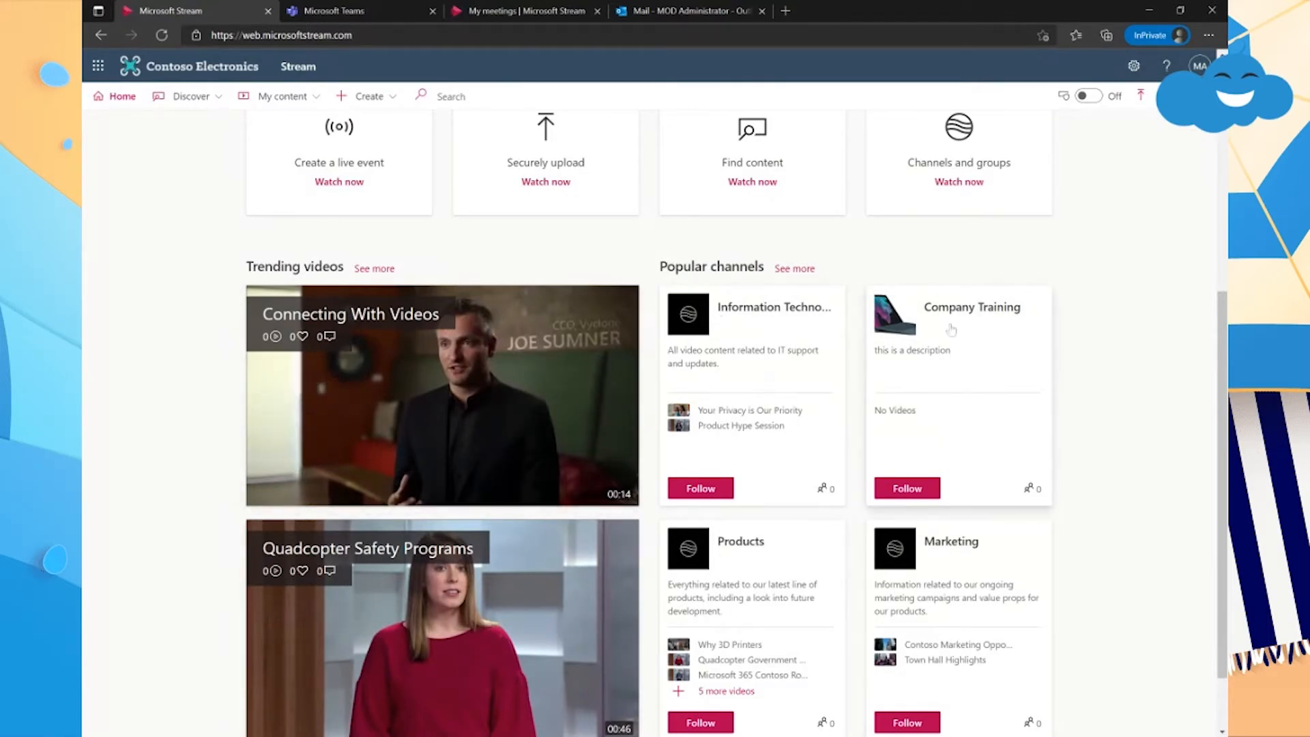
click(921, 331)
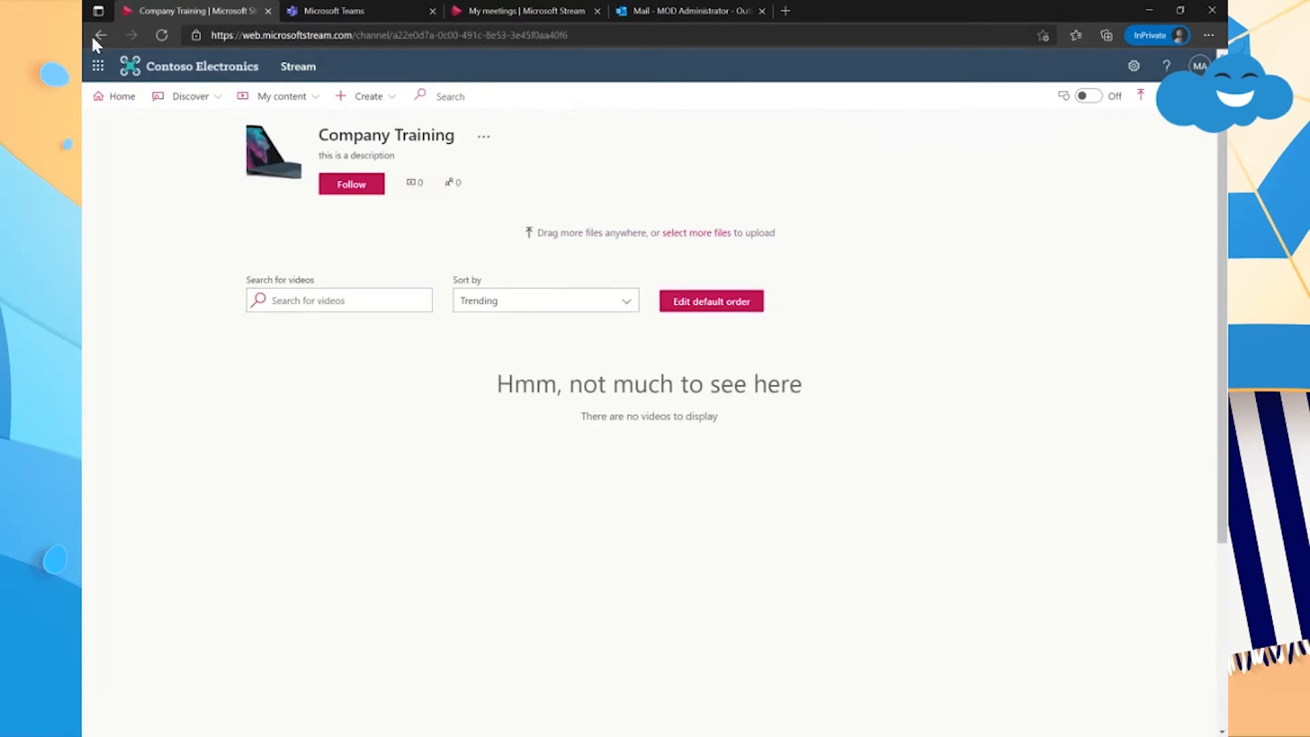
Open the Product Hype Session video from the popular Information Technology channel and pause its playback
click(122, 97)
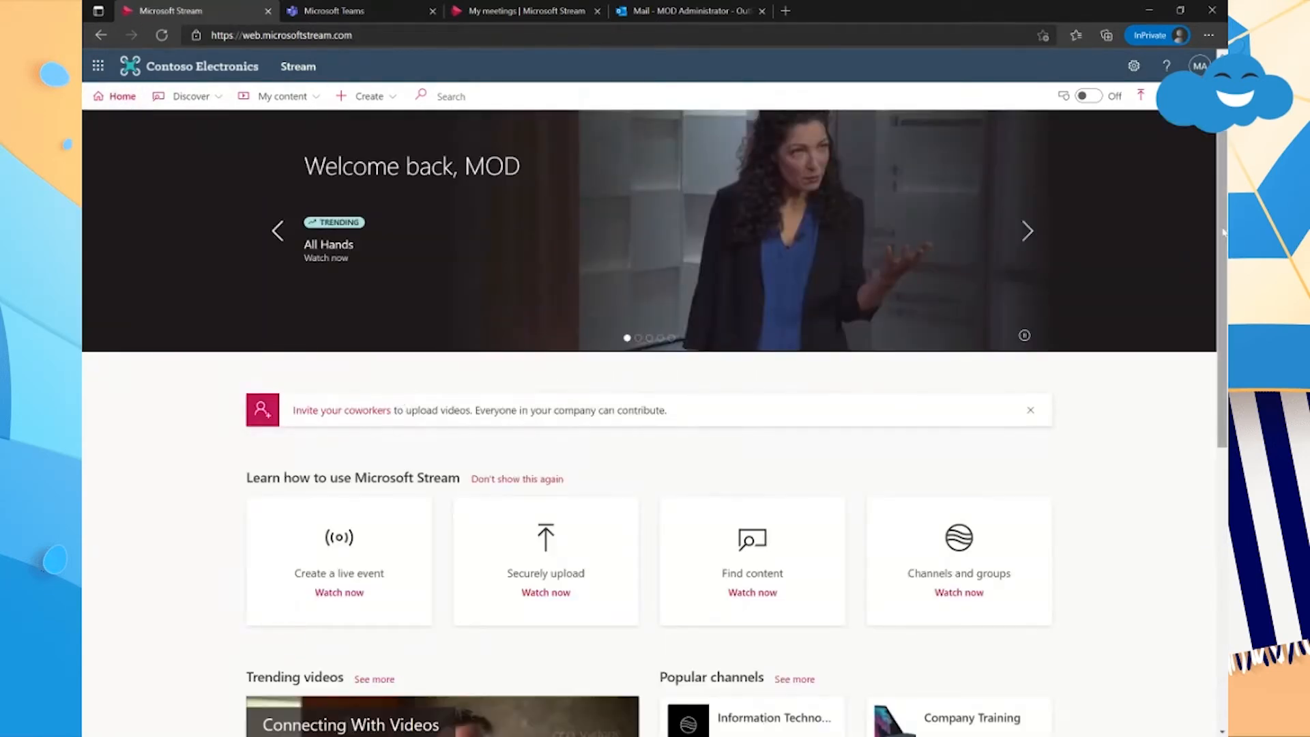
scroll(590, 398, down, 6)
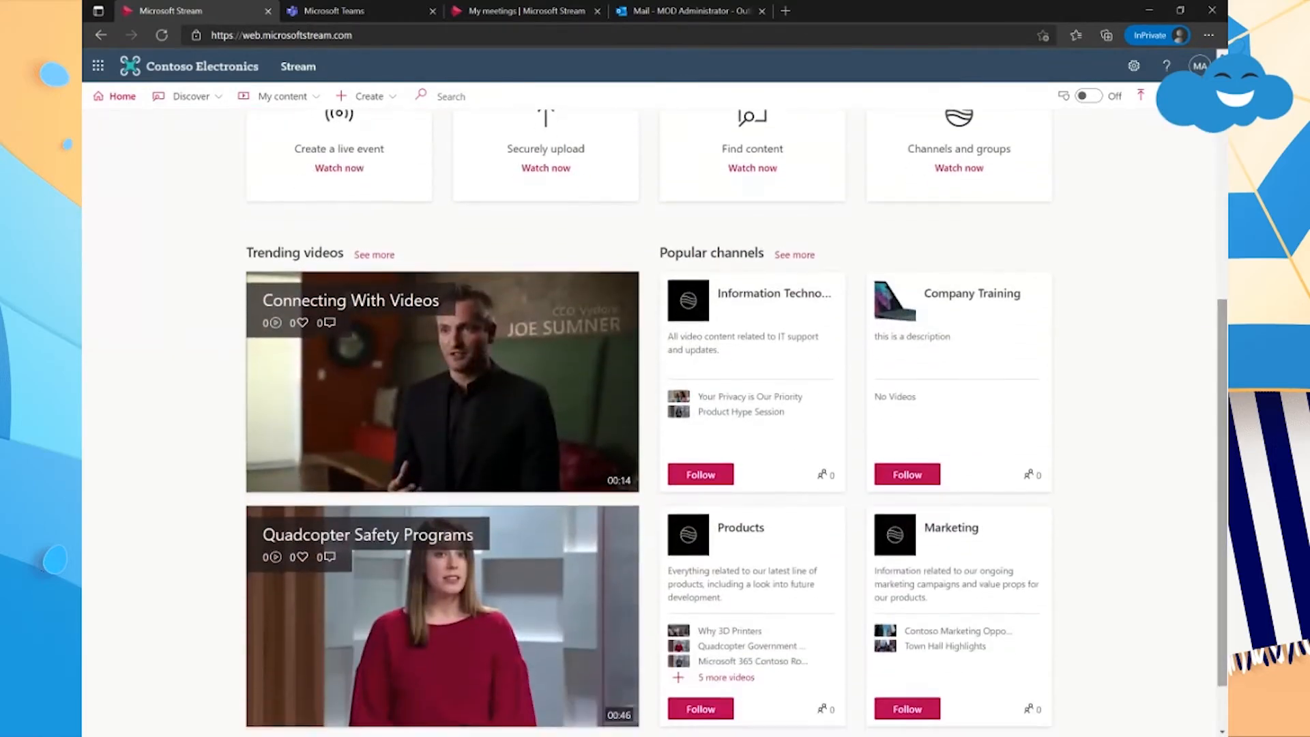
click(743, 303)
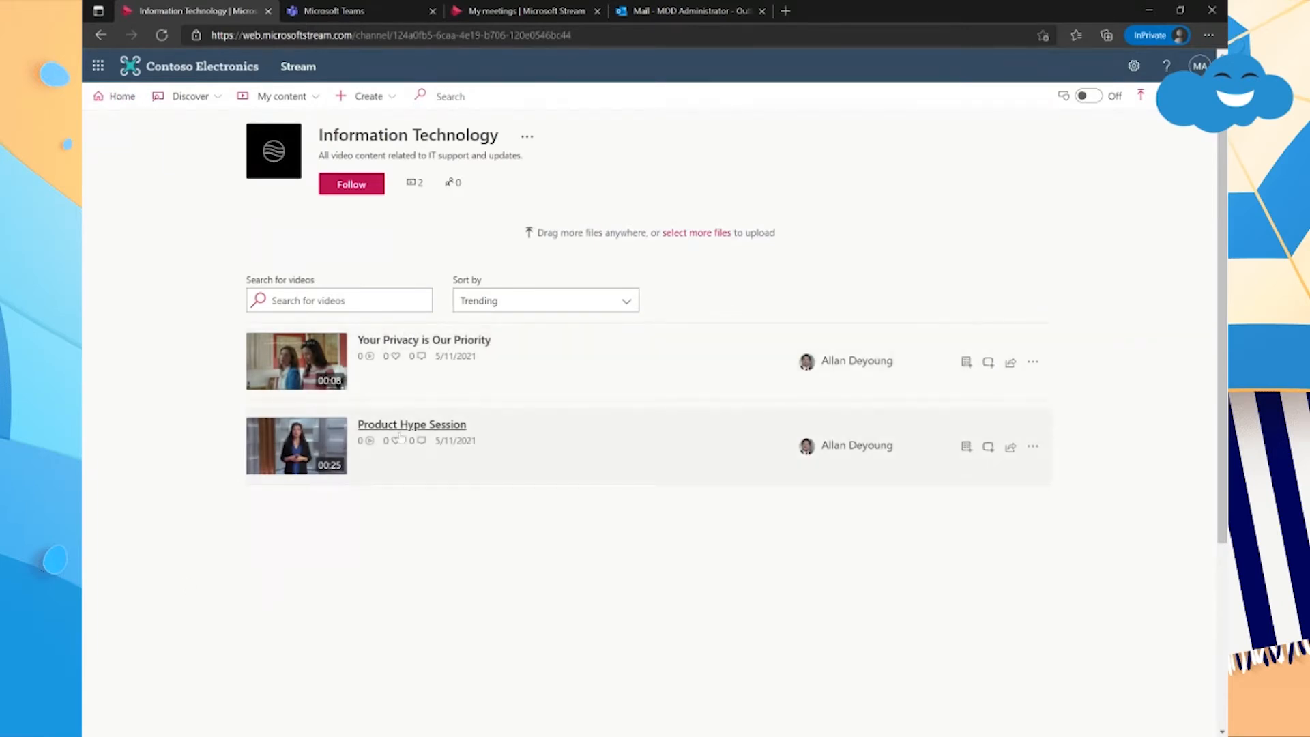
click(432, 434)
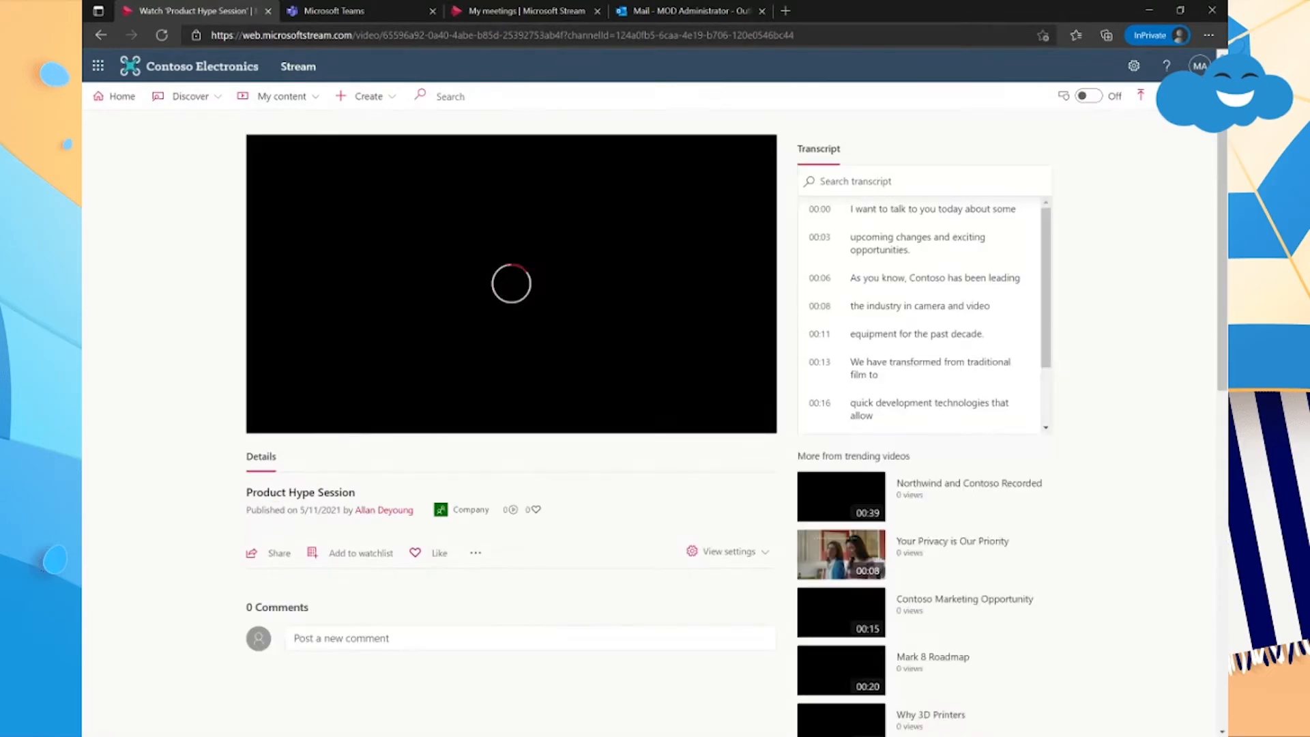
click(261, 417)
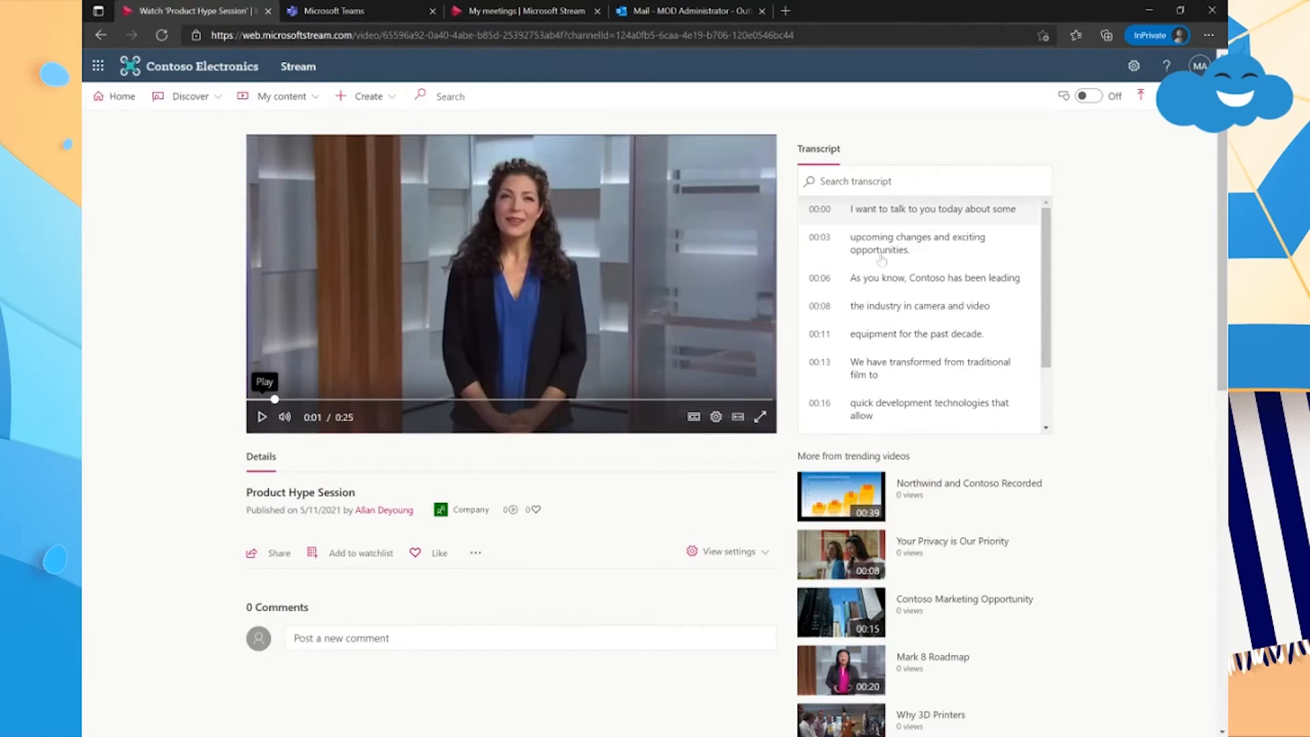
Play the video from the transcript lines at 00:11, 00:18 and 00:20, pausing after each, and review the transcript from its start
drag(1046, 228, 1058, 314)
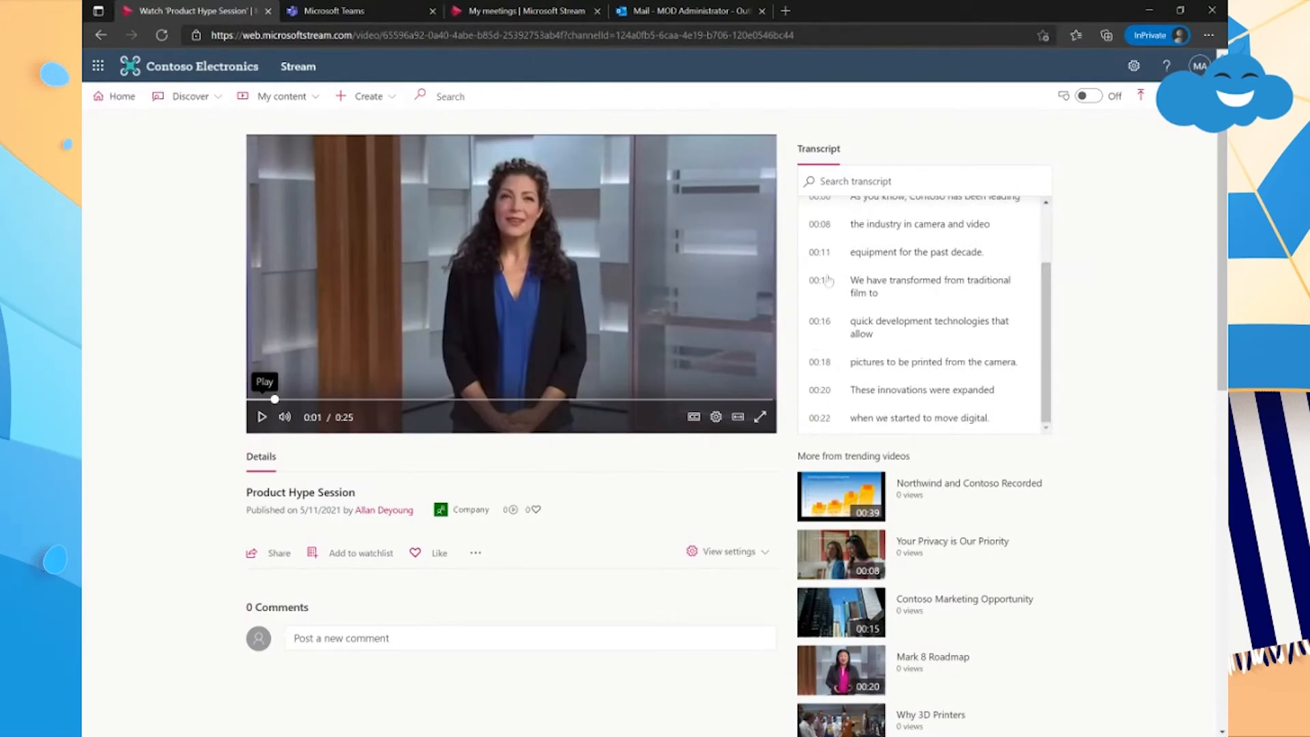
click(893, 256)
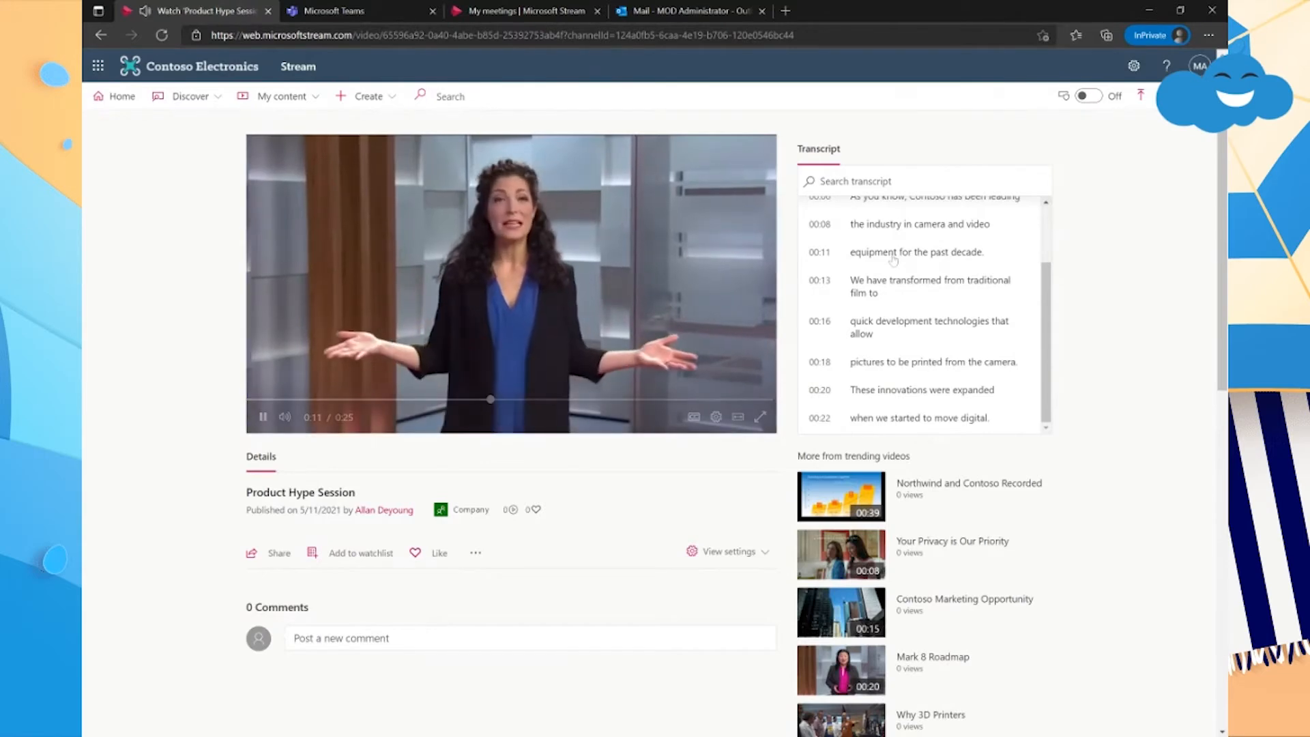
click(262, 417)
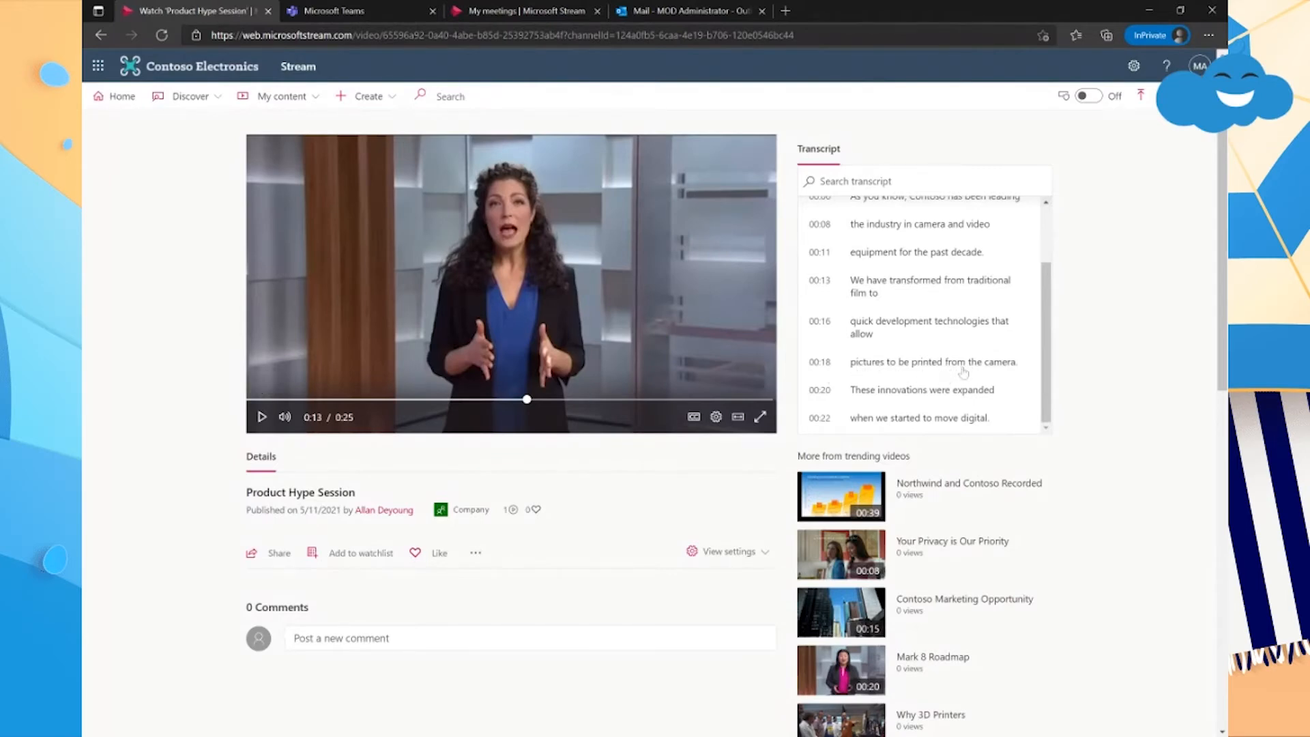
click(962, 368)
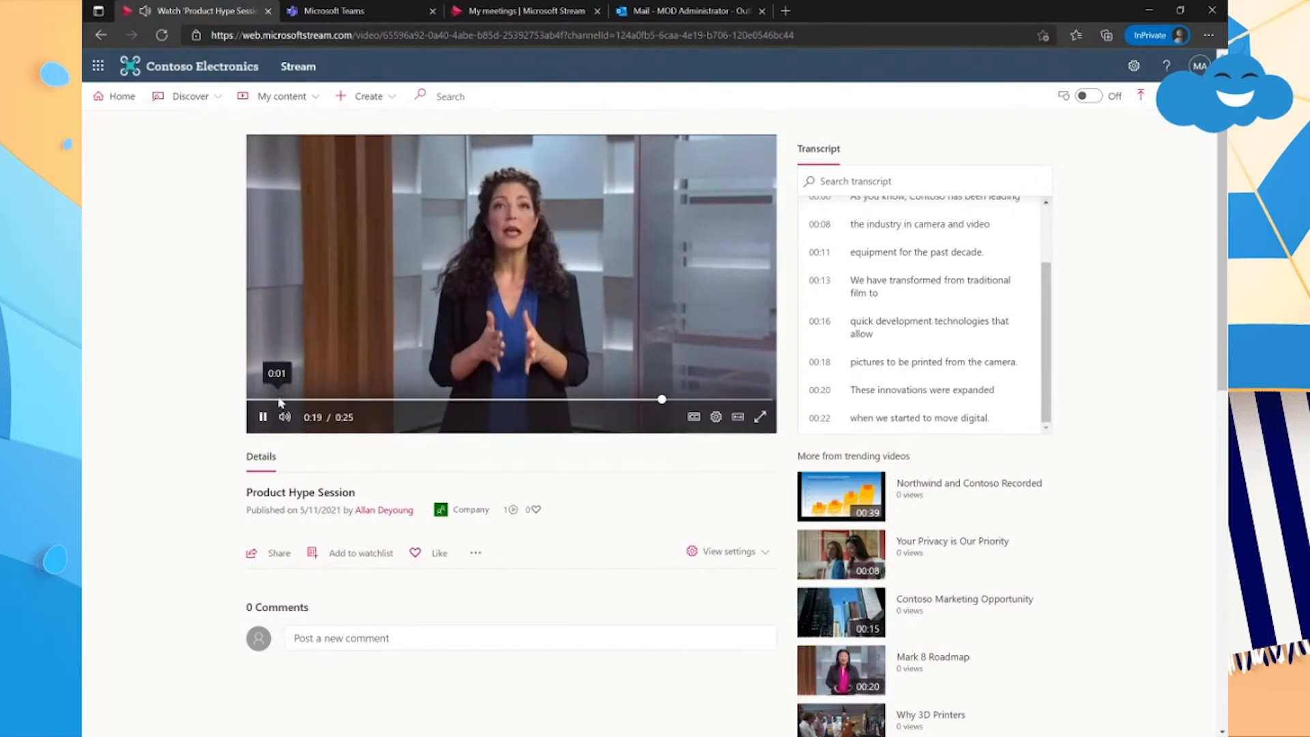
click(621, 304)
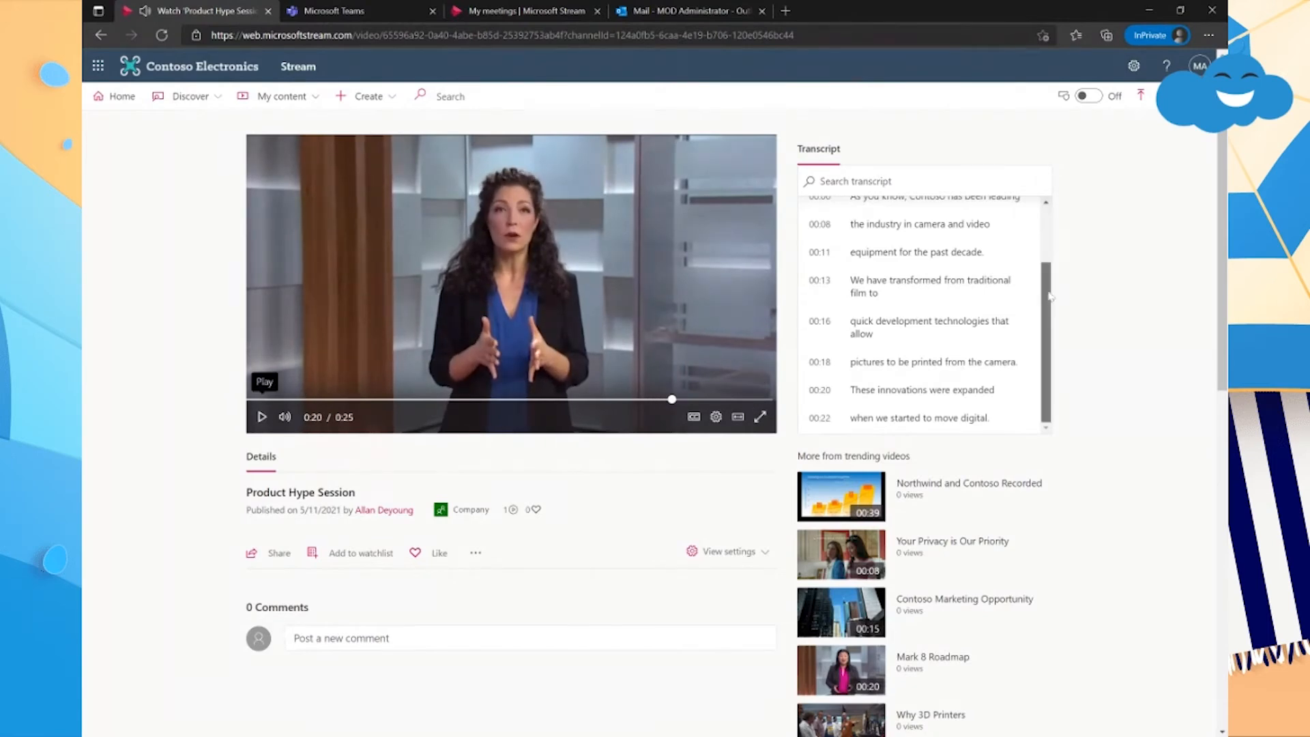
click(907, 395)
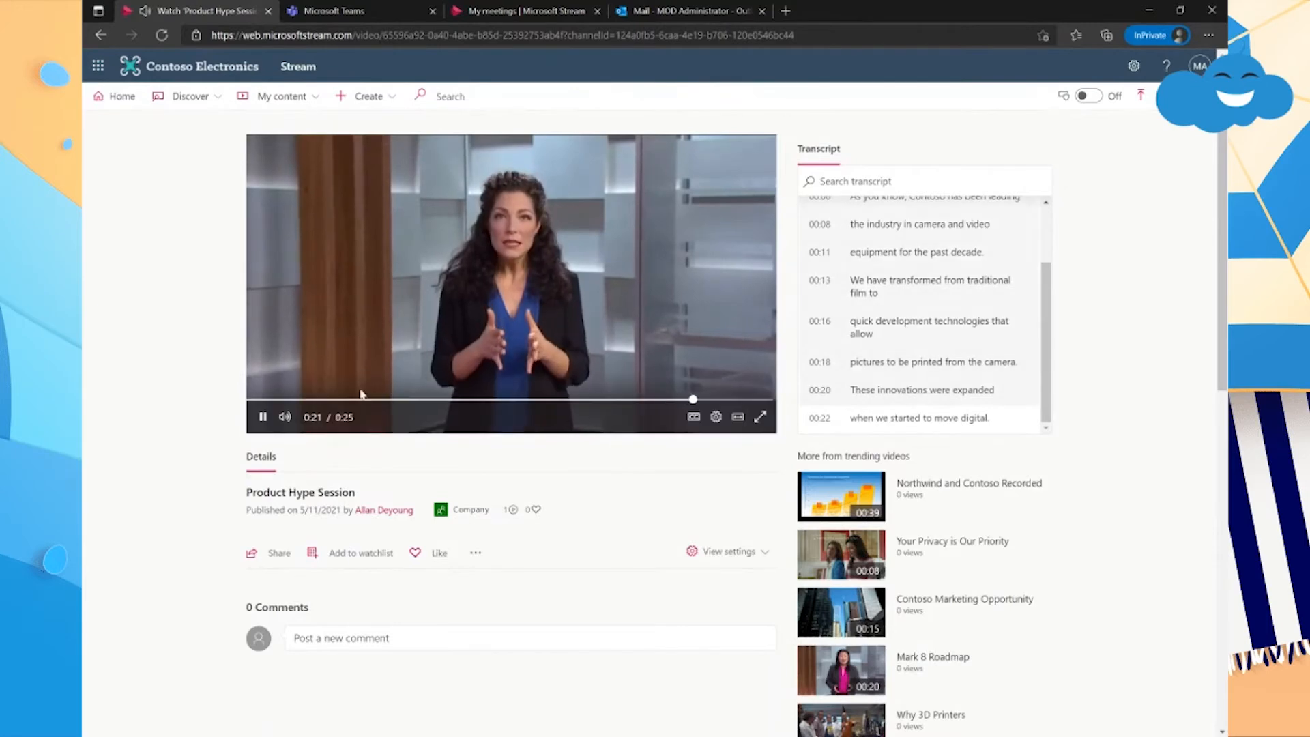
click(262, 417)
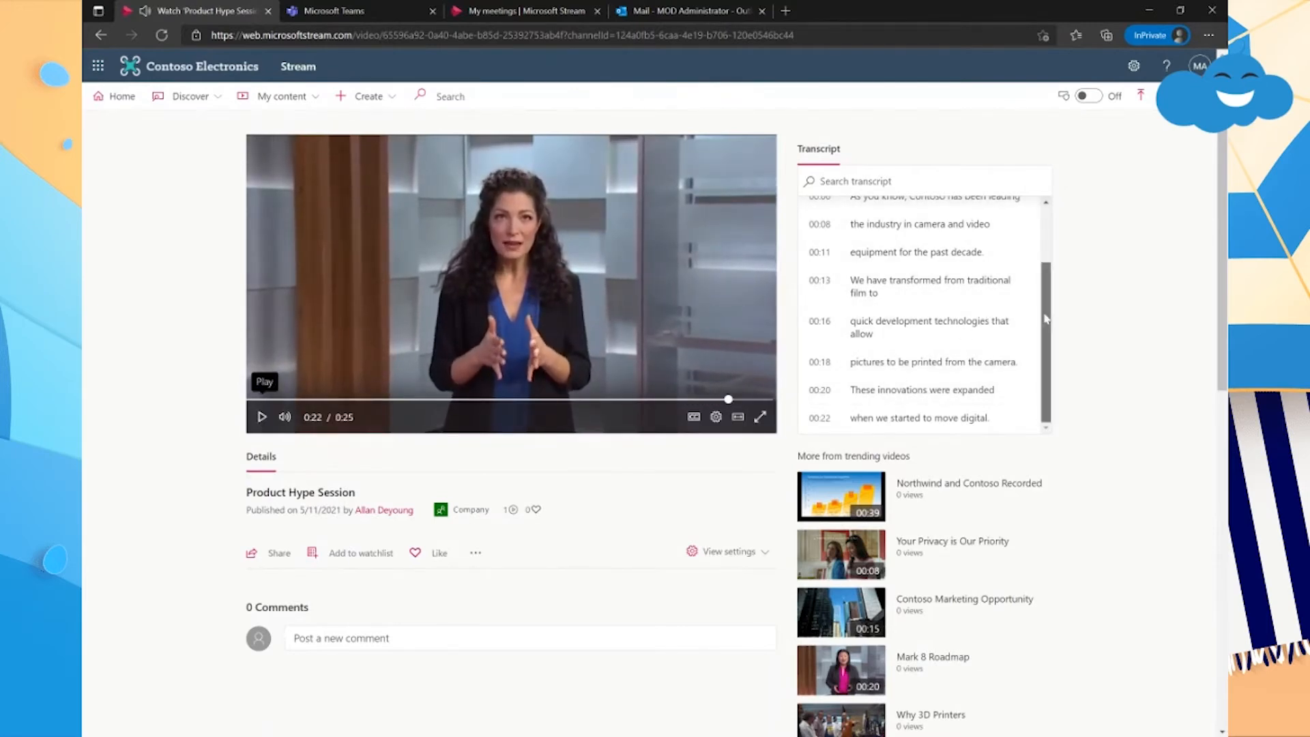
scroll(1046, 319, up, 2)
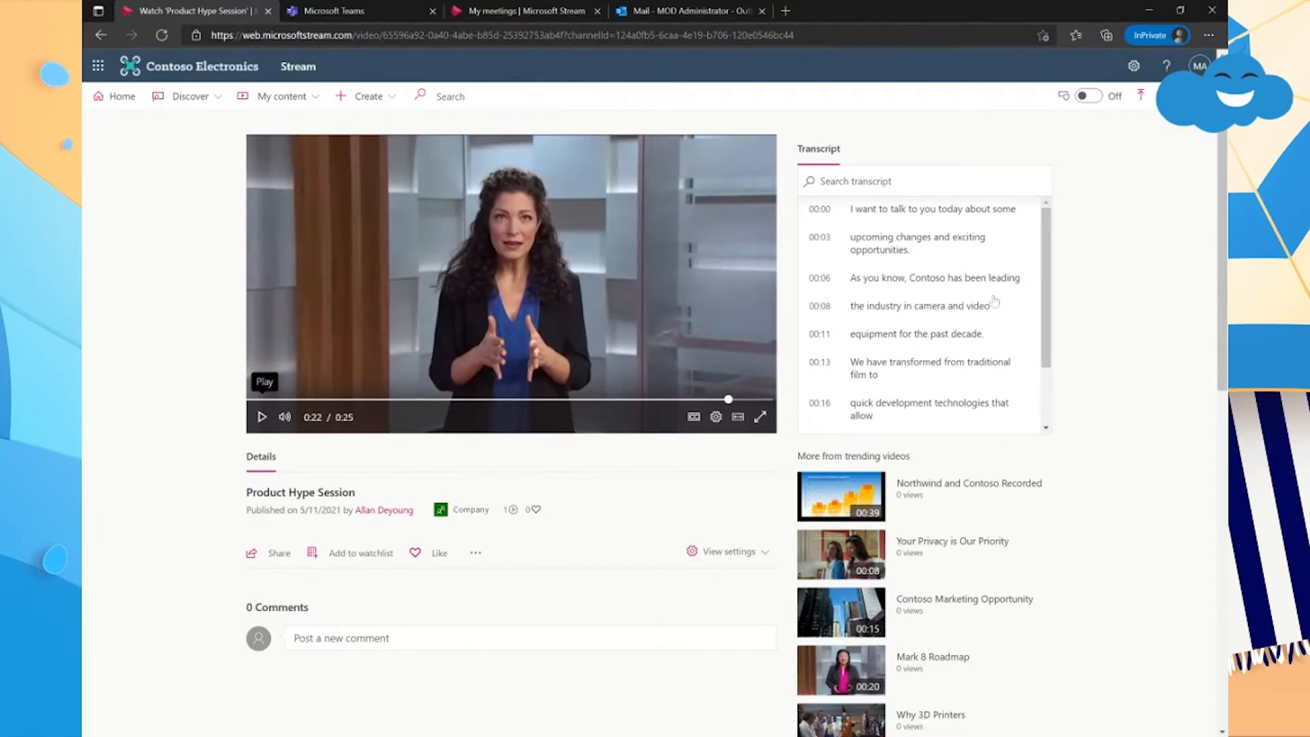
Open the MicrosoftSharePoint_Whatisit video from my Company Training channel
click(274, 99)
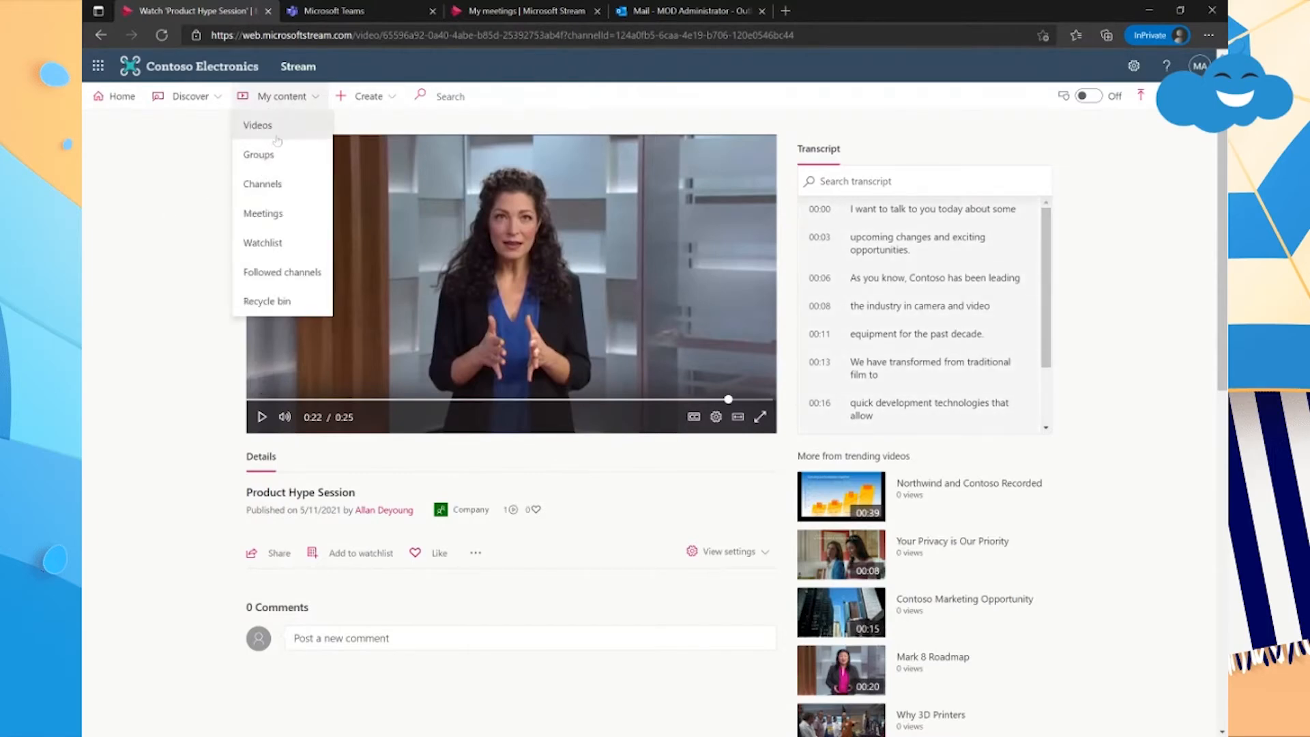
click(264, 185)
click(543, 253)
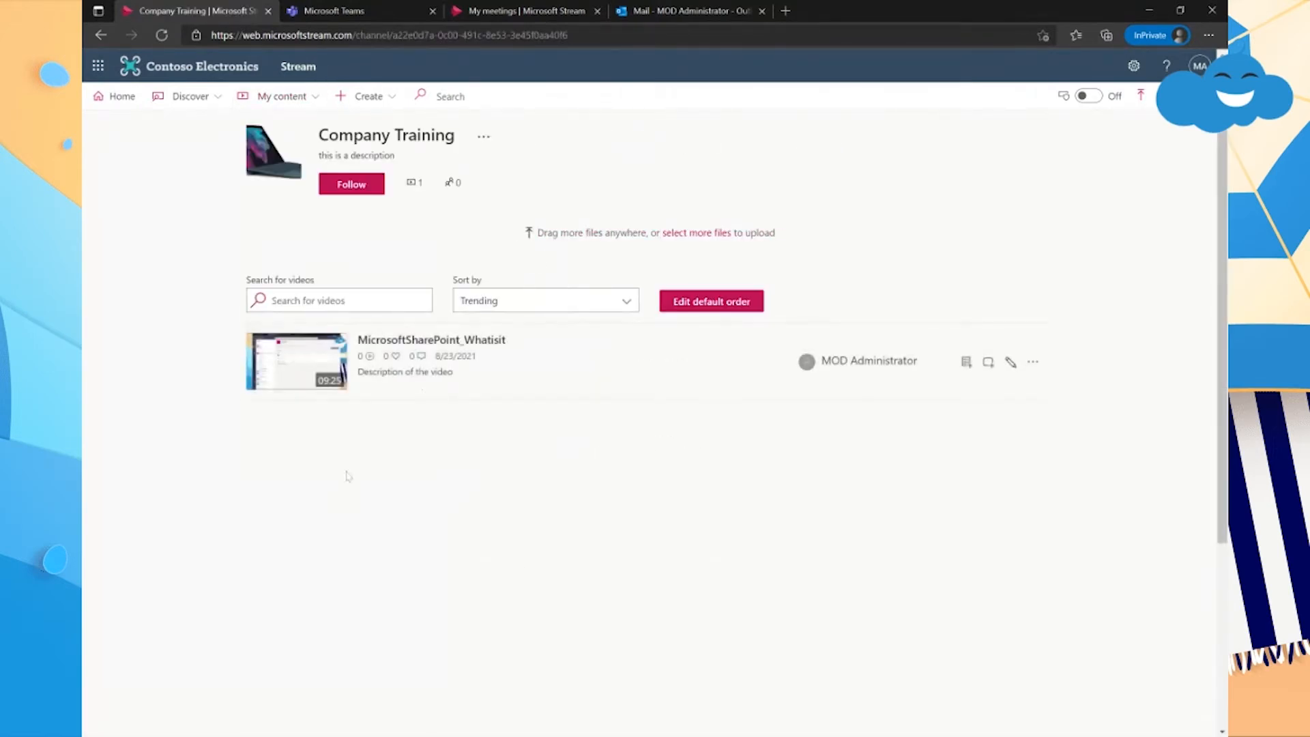
click(434, 341)
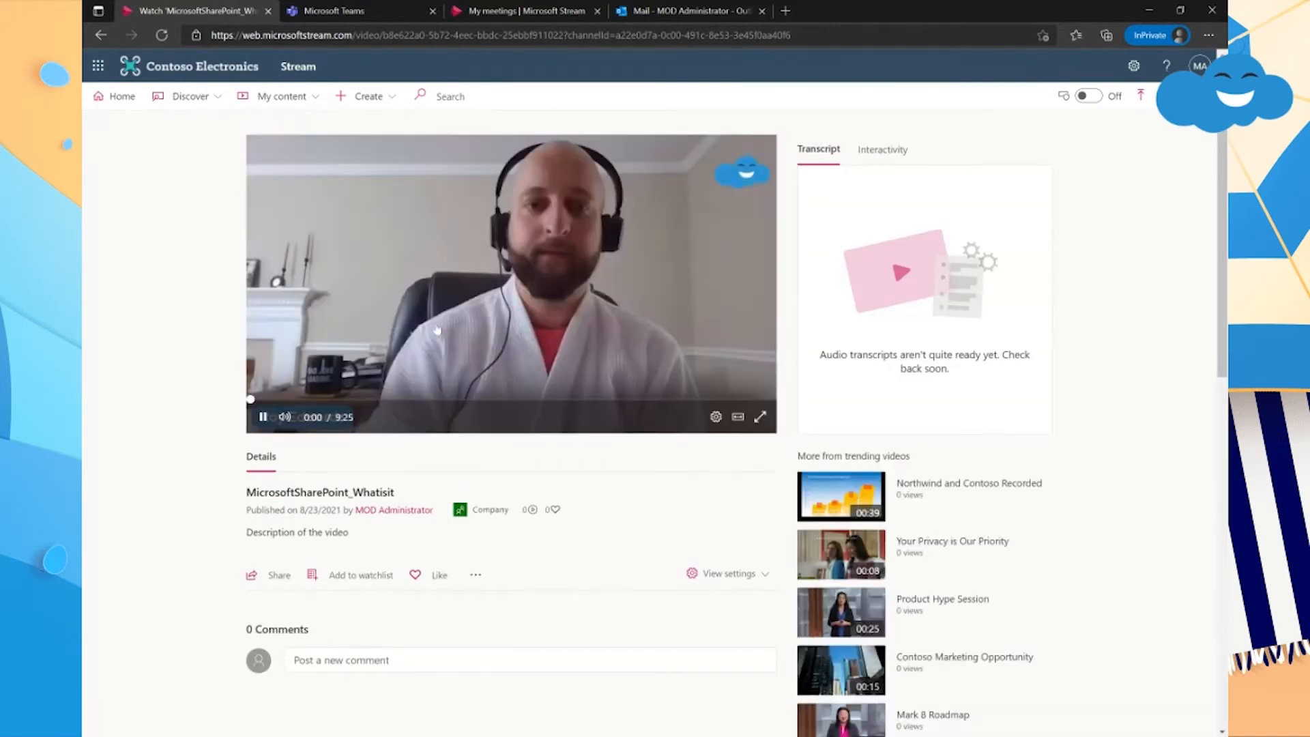
Pause the video and start adding a form to its interactivity at the 0:01 position
click(263, 417)
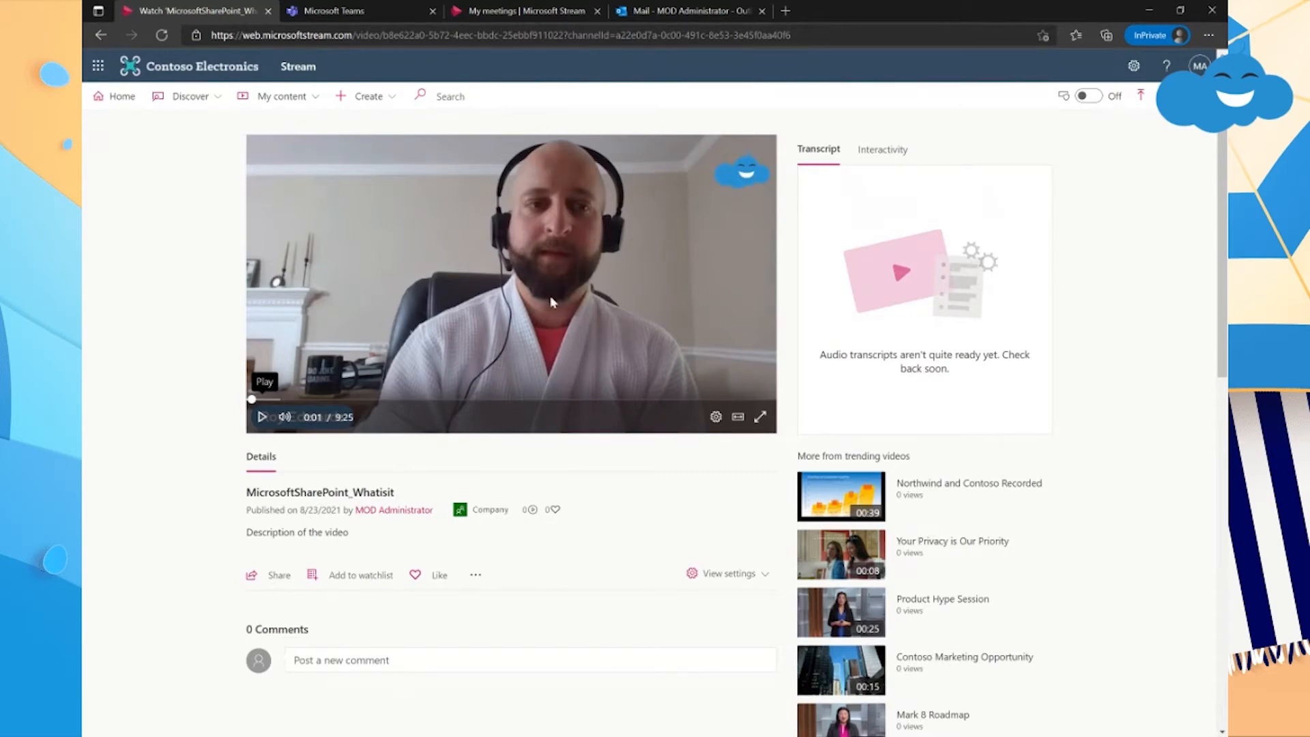
click(886, 149)
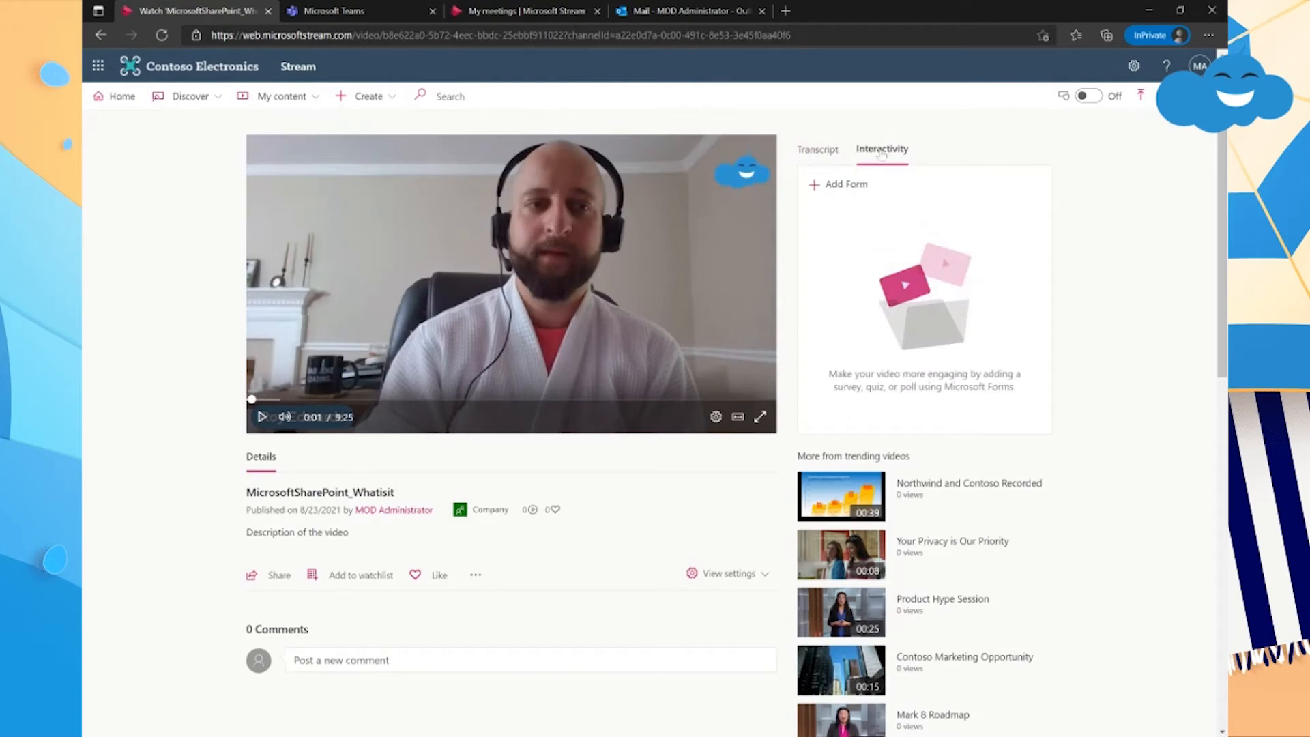
click(821, 188)
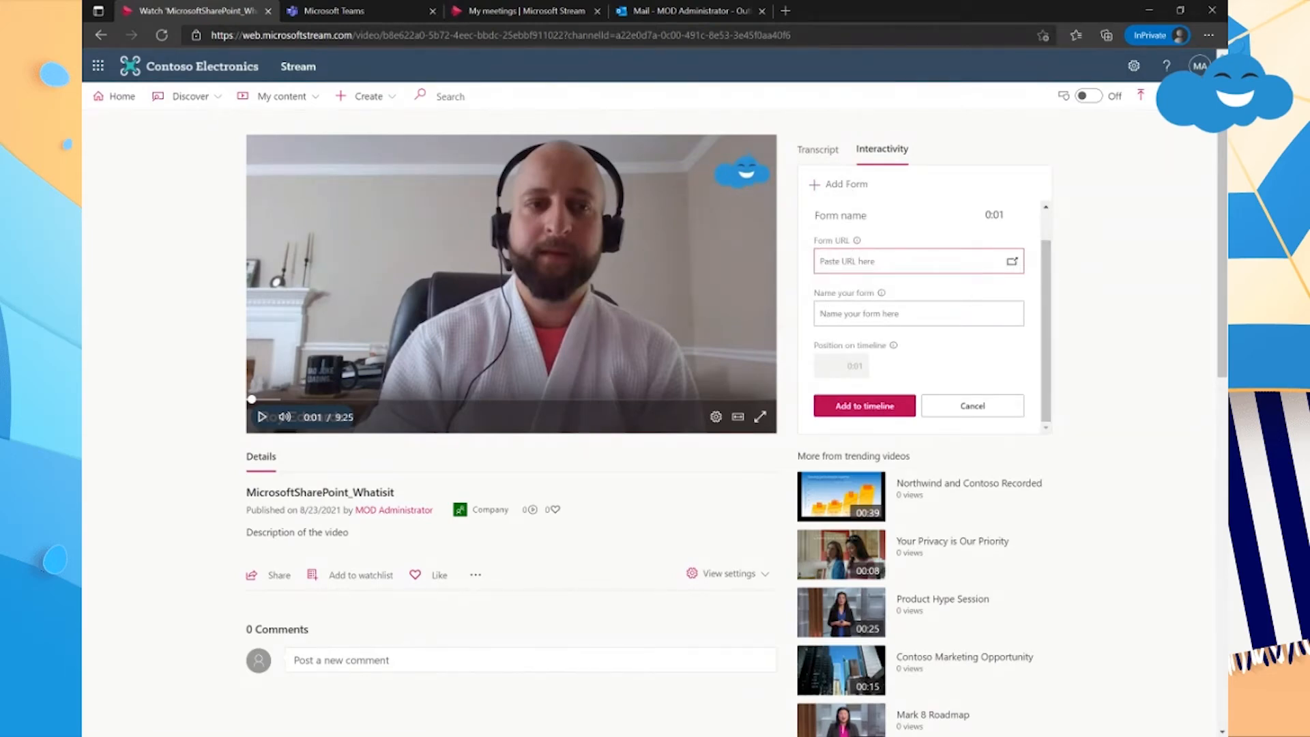
mouse_move(857, 241)
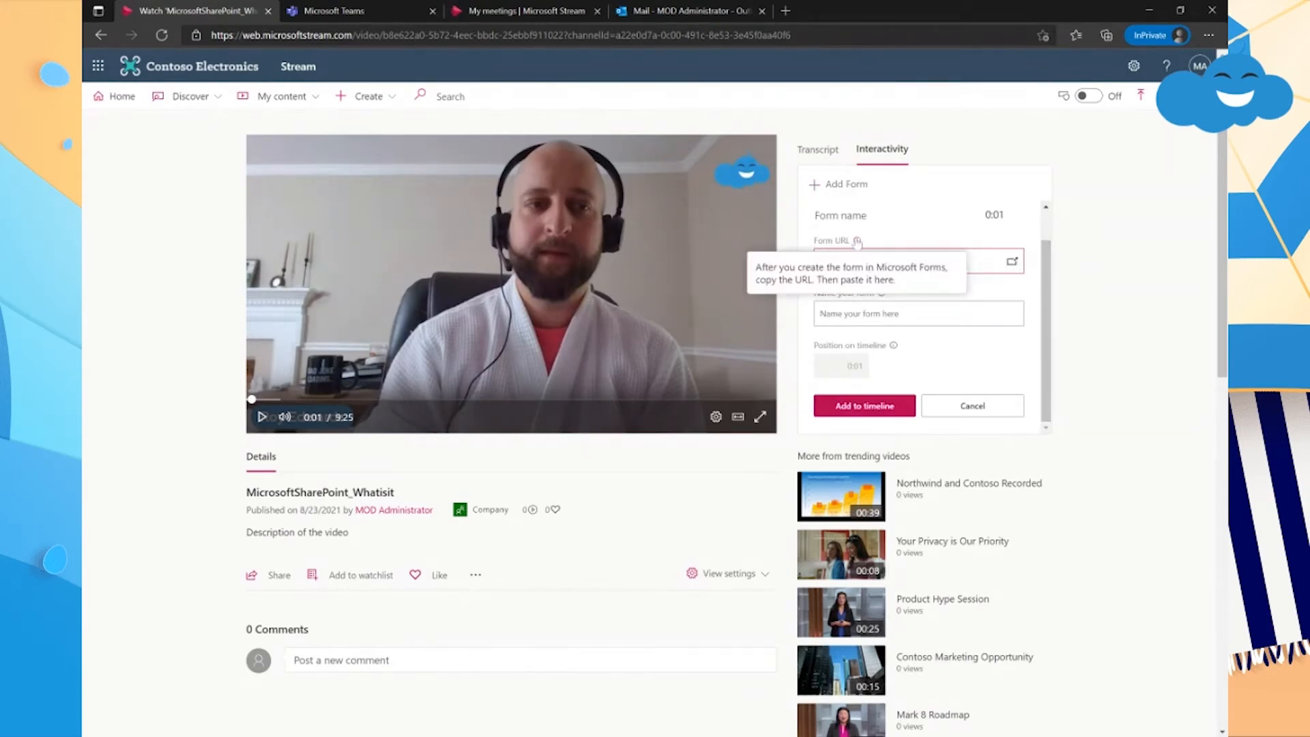
Open Microsoft Forms from the form URL entry, dismiss the introductory tip and create a new blank form
click(1013, 262)
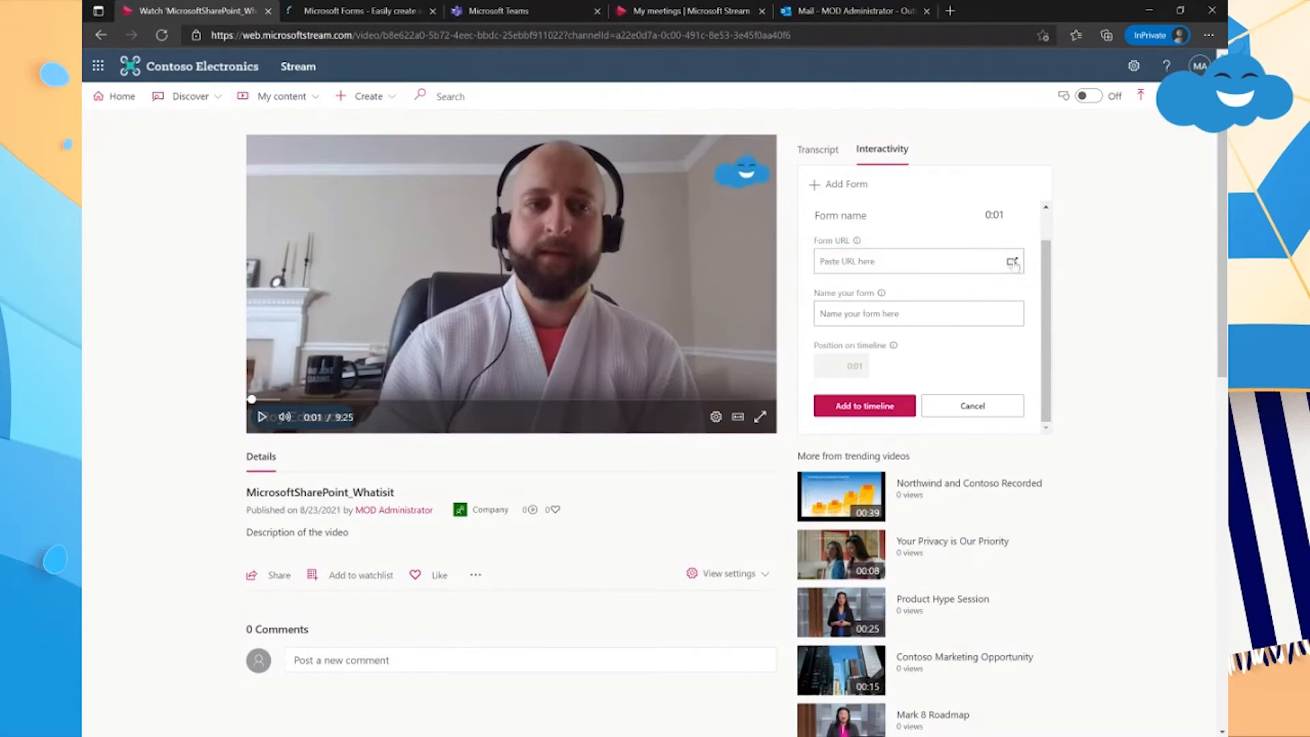
click(350, 8)
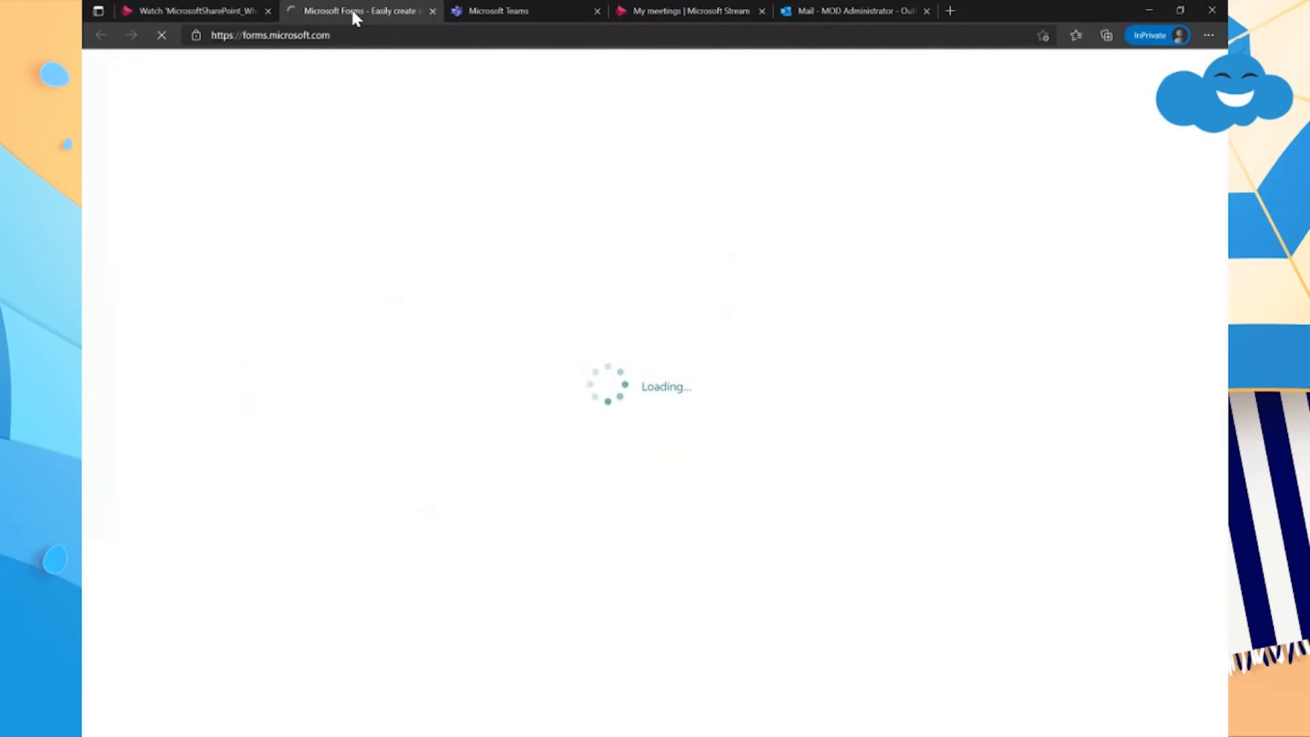
click(208, 11)
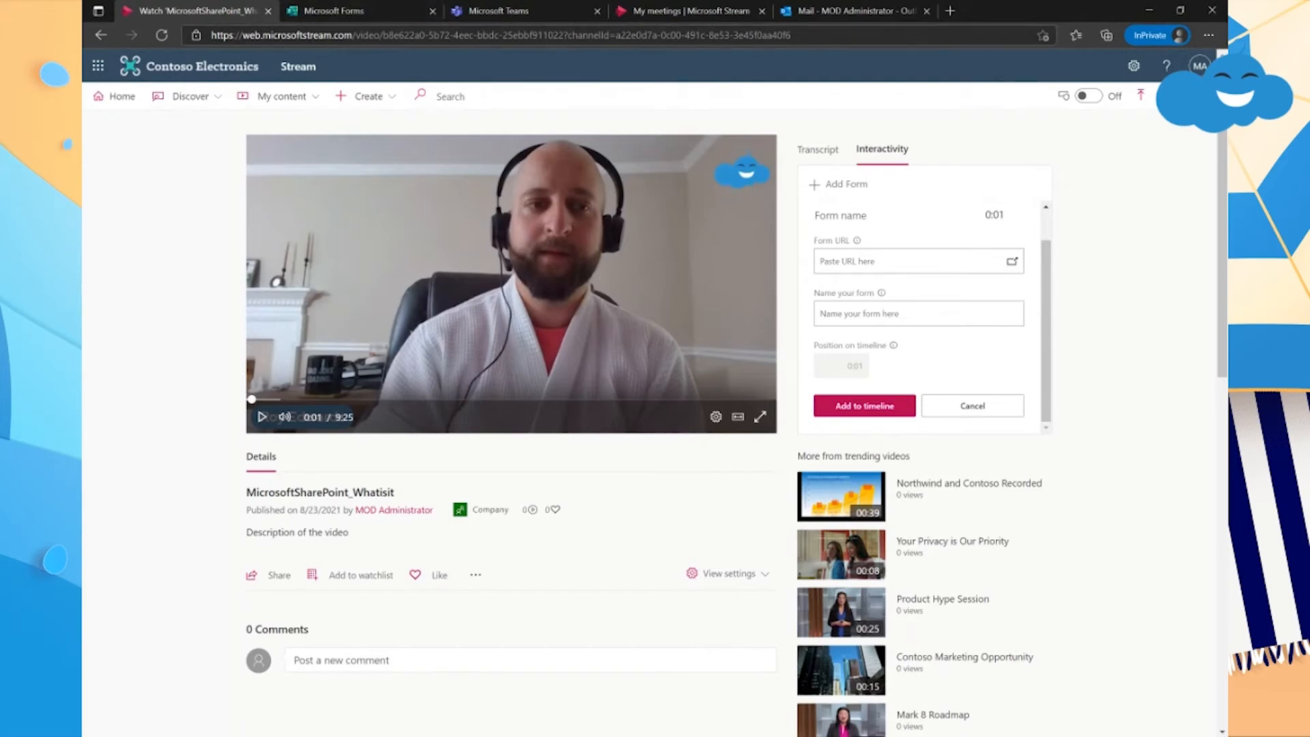
click(351, 10)
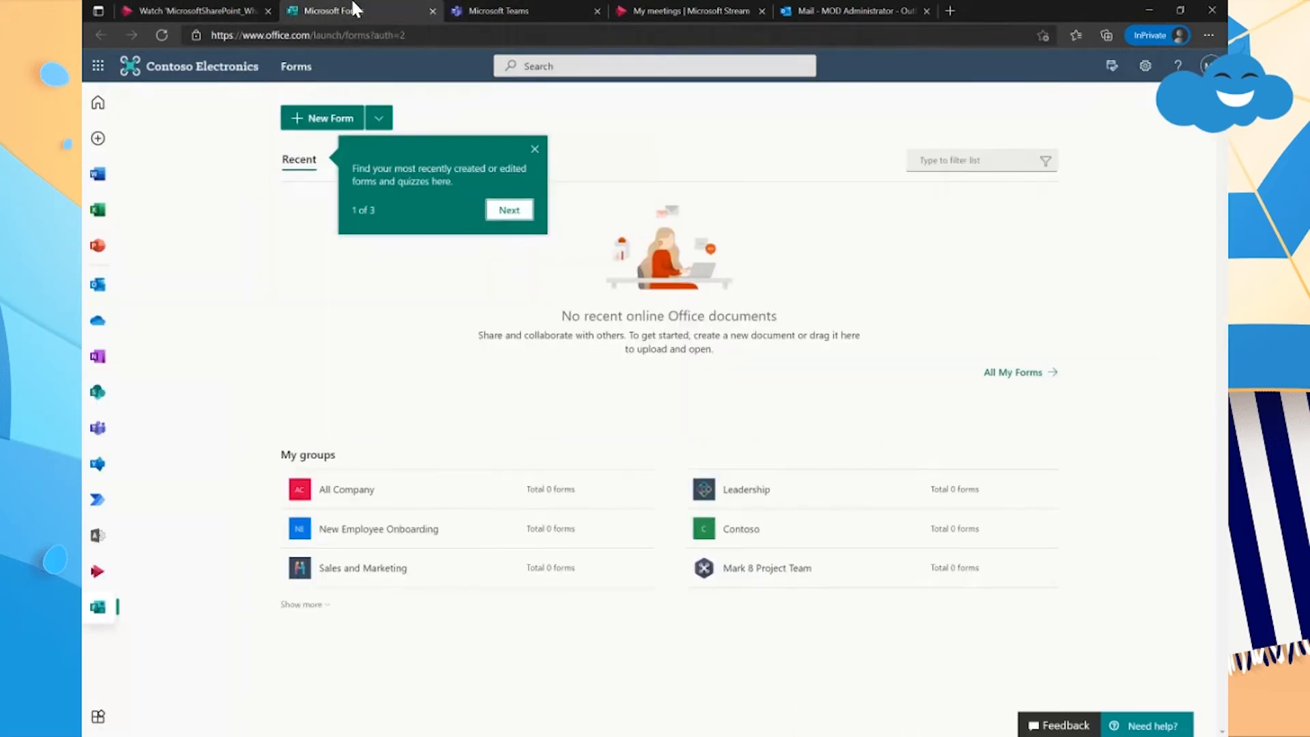
click(535, 149)
click(377, 121)
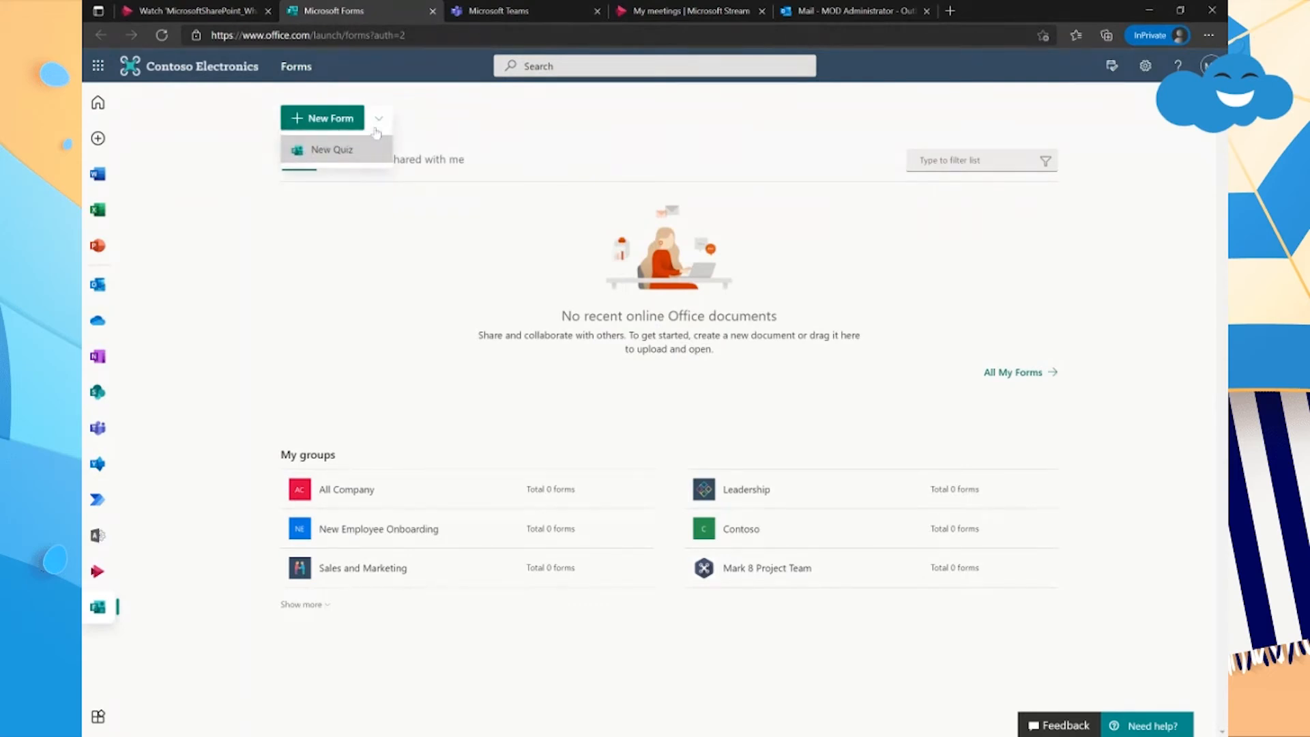
click(316, 120)
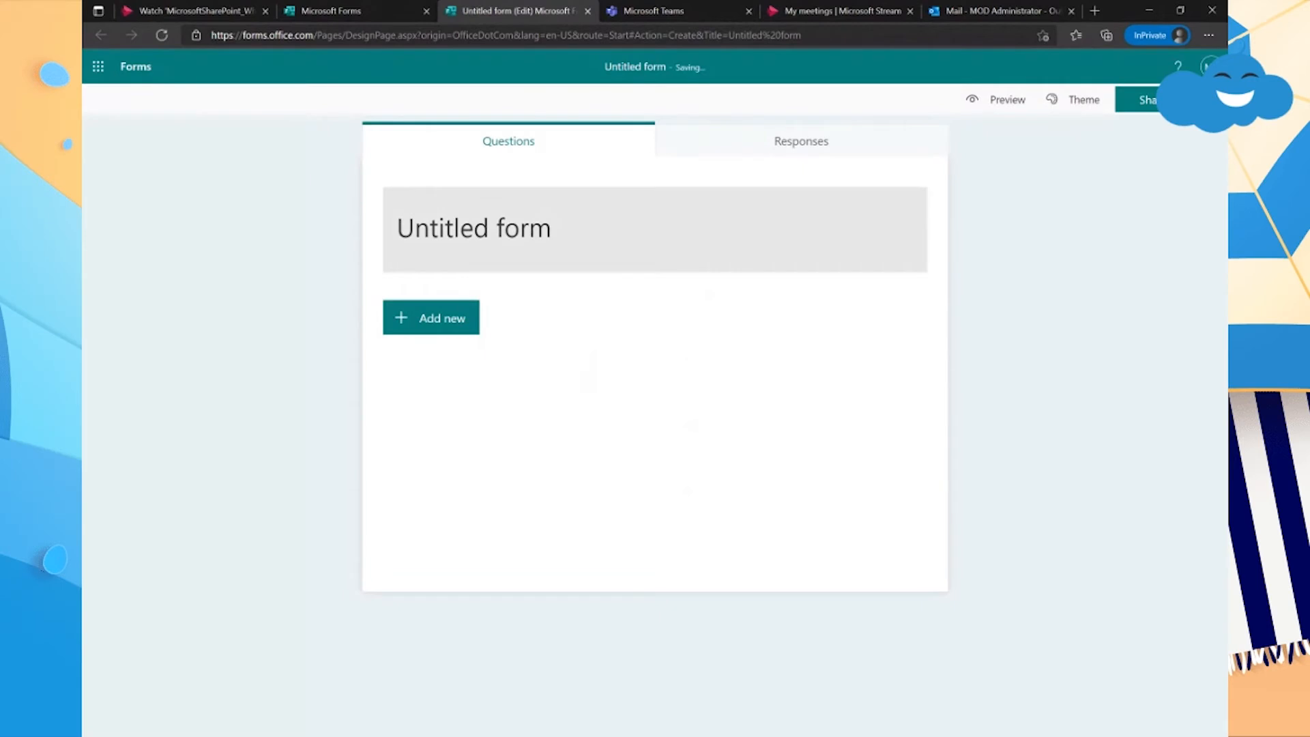
Title the form "Feedback for Video" and enter "this is a description" as its description
click(460, 229)
text(Feedback)
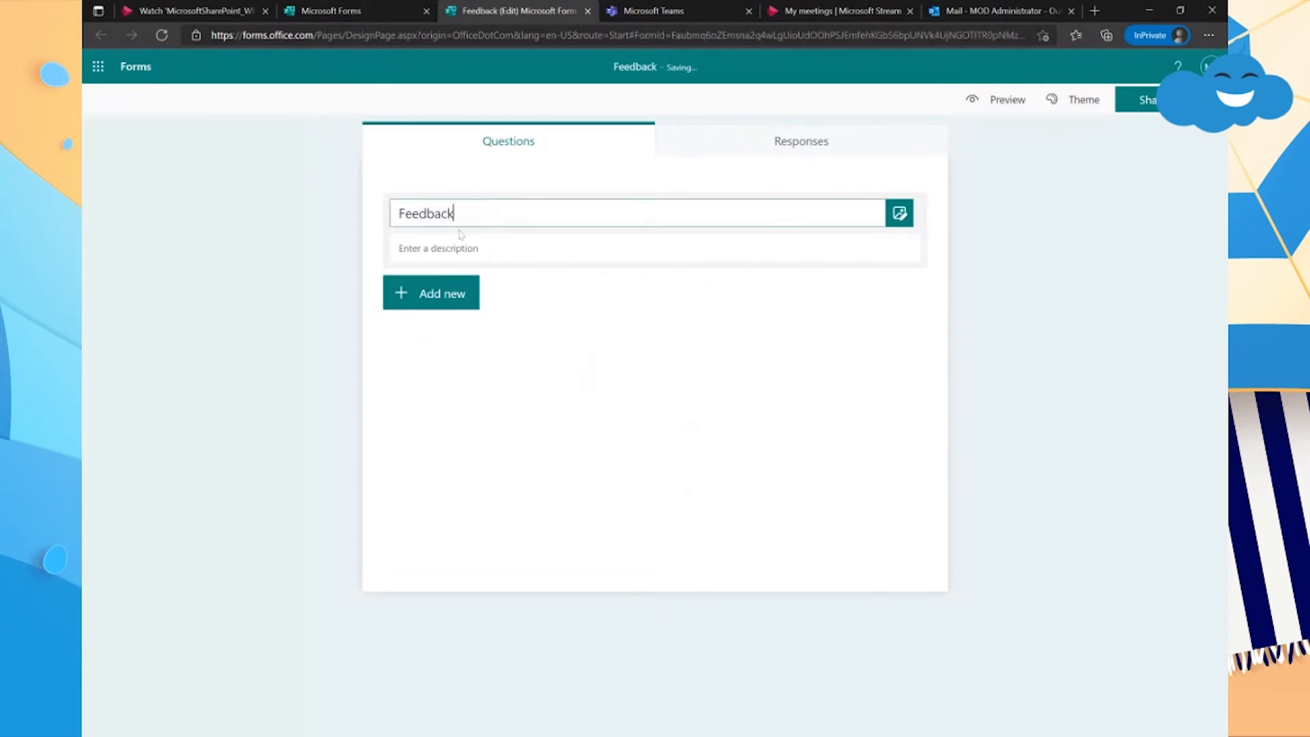
text( for Video)
key(Tab)
text(this is)
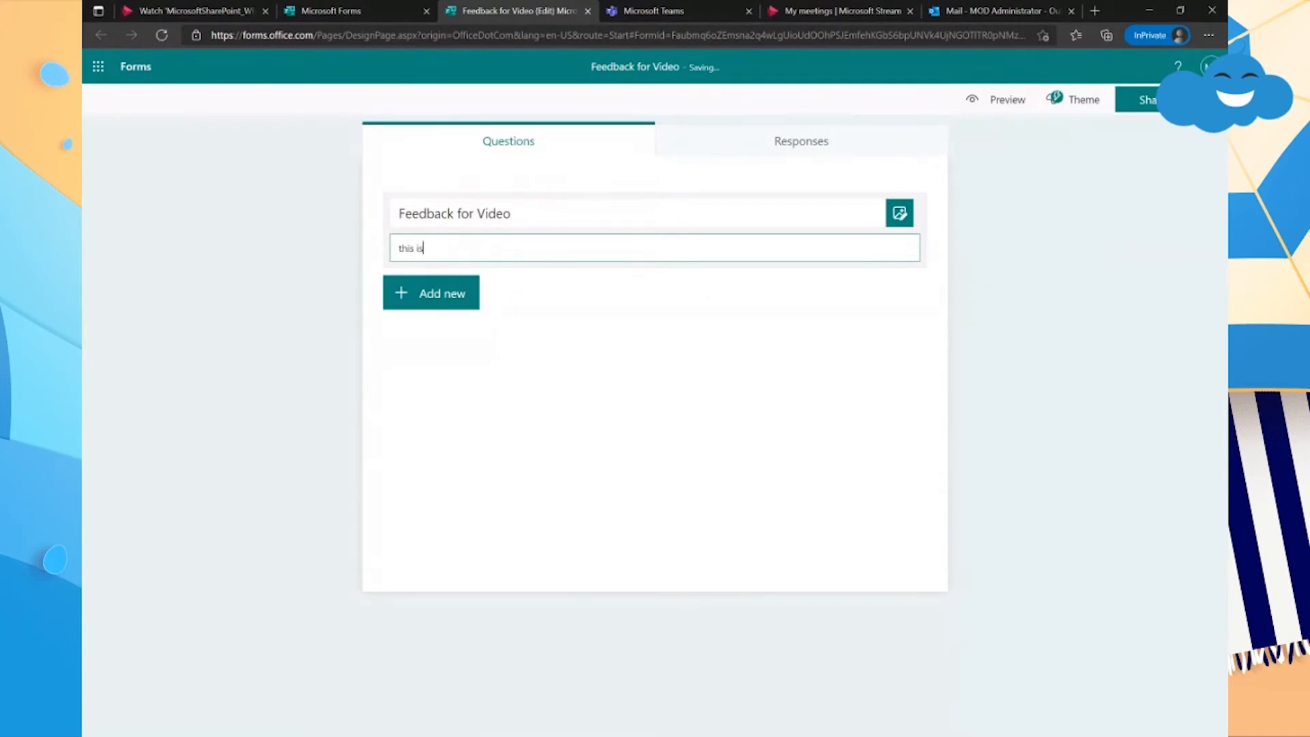
text( a discription)
double_click(441, 247)
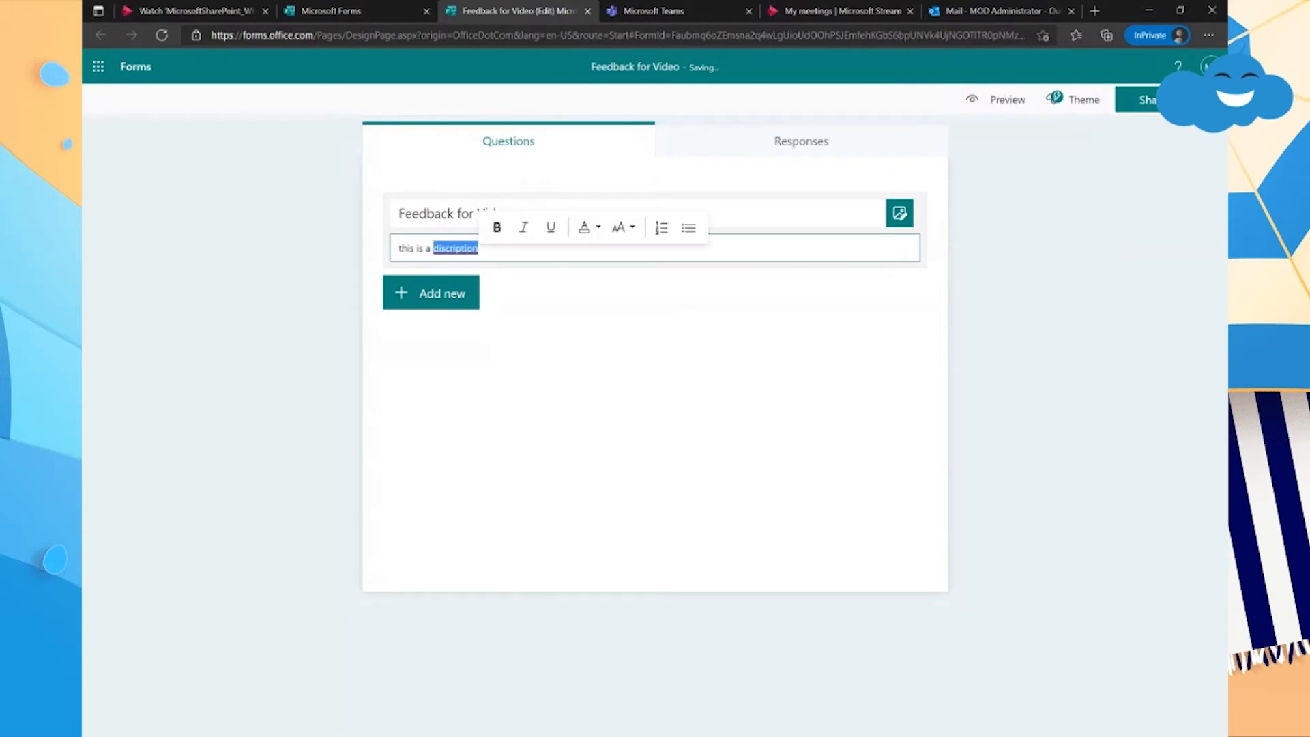
text(description)
click(629, 301)
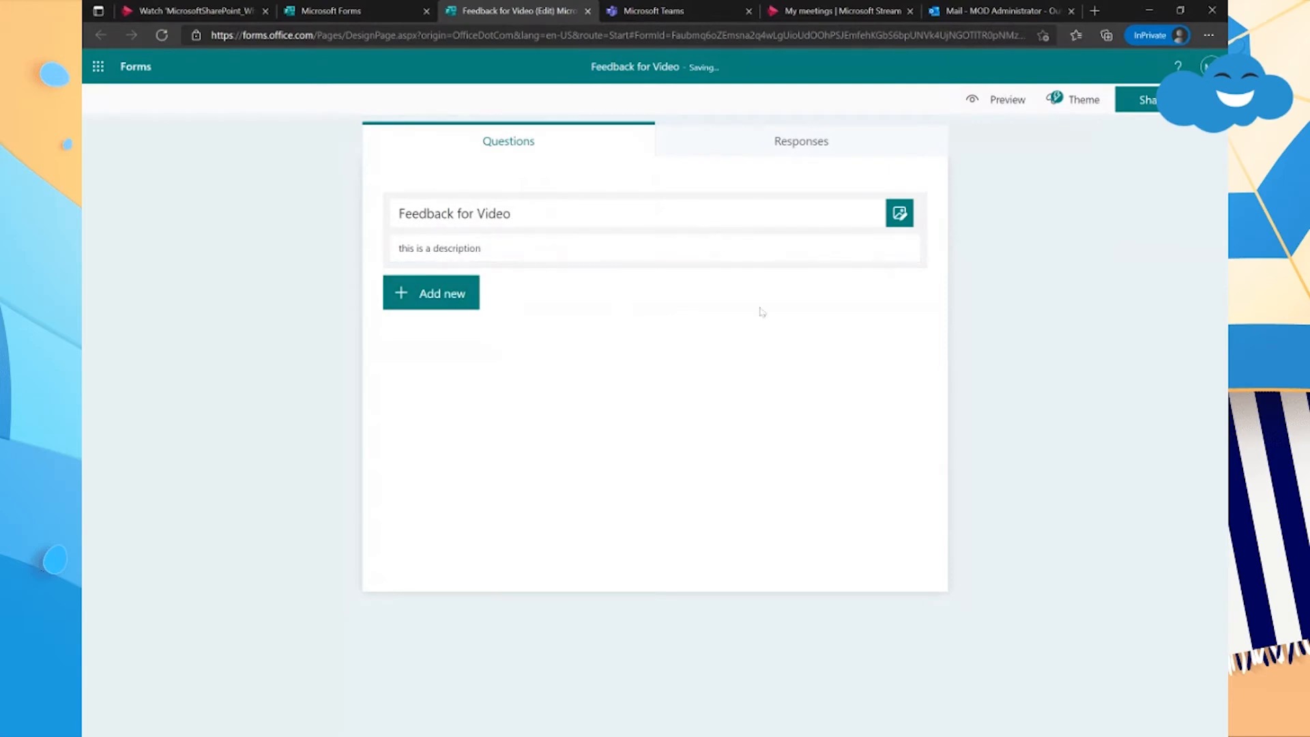
Search for "feedback" images and try to add the handwritten FEEDBACK picture to the form's title
click(899, 213)
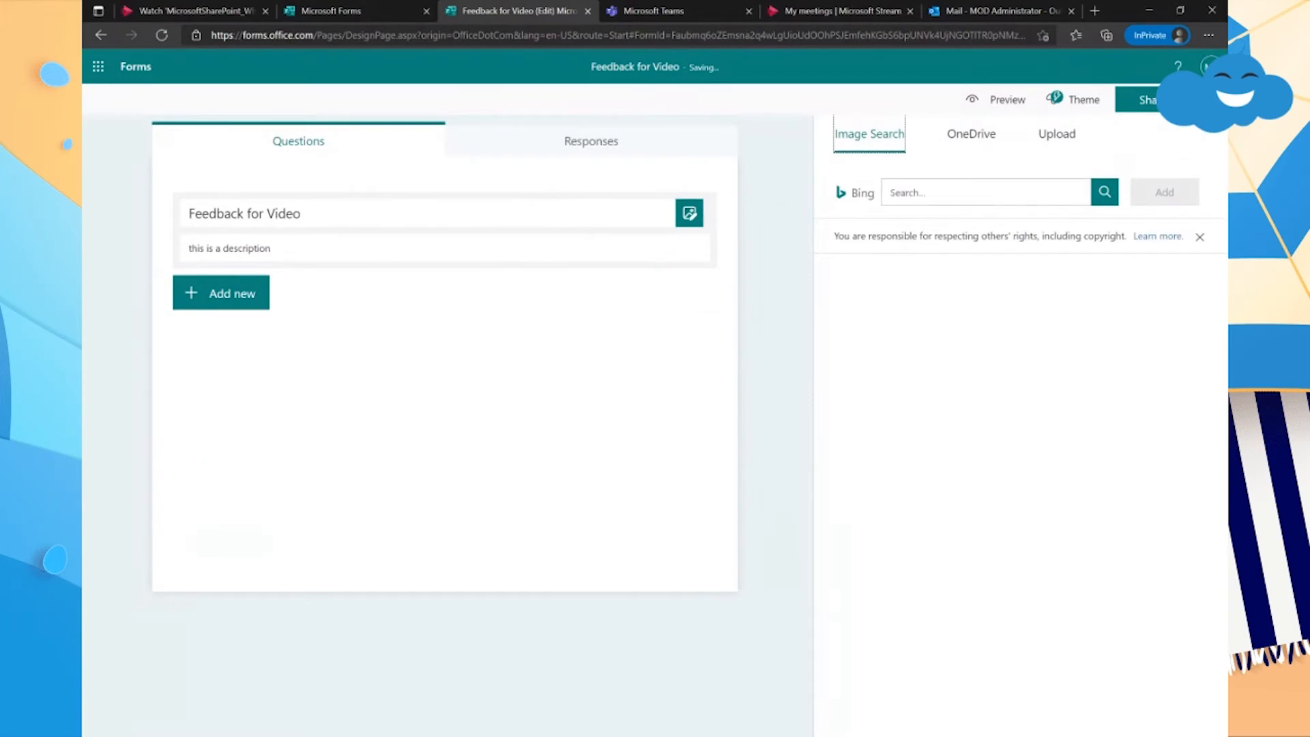
text(feedback)
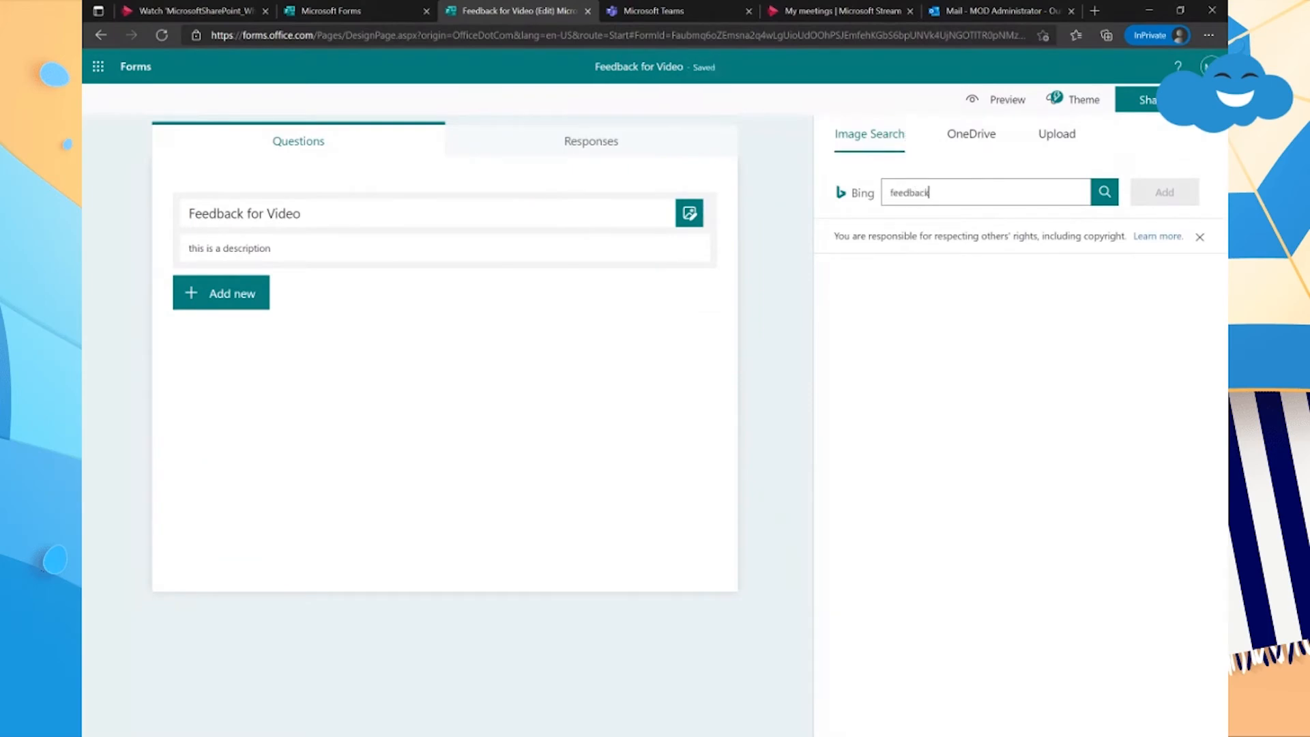
key(Return)
click(1171, 356)
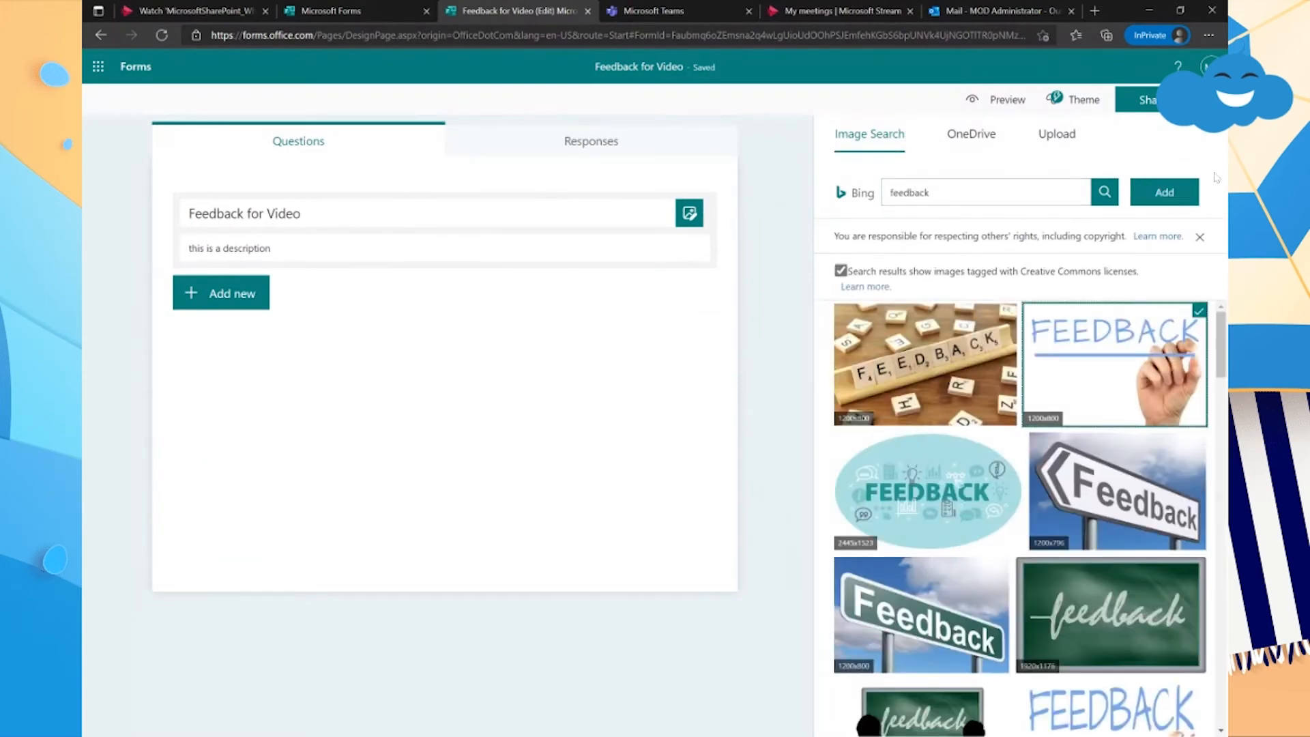
click(1177, 197)
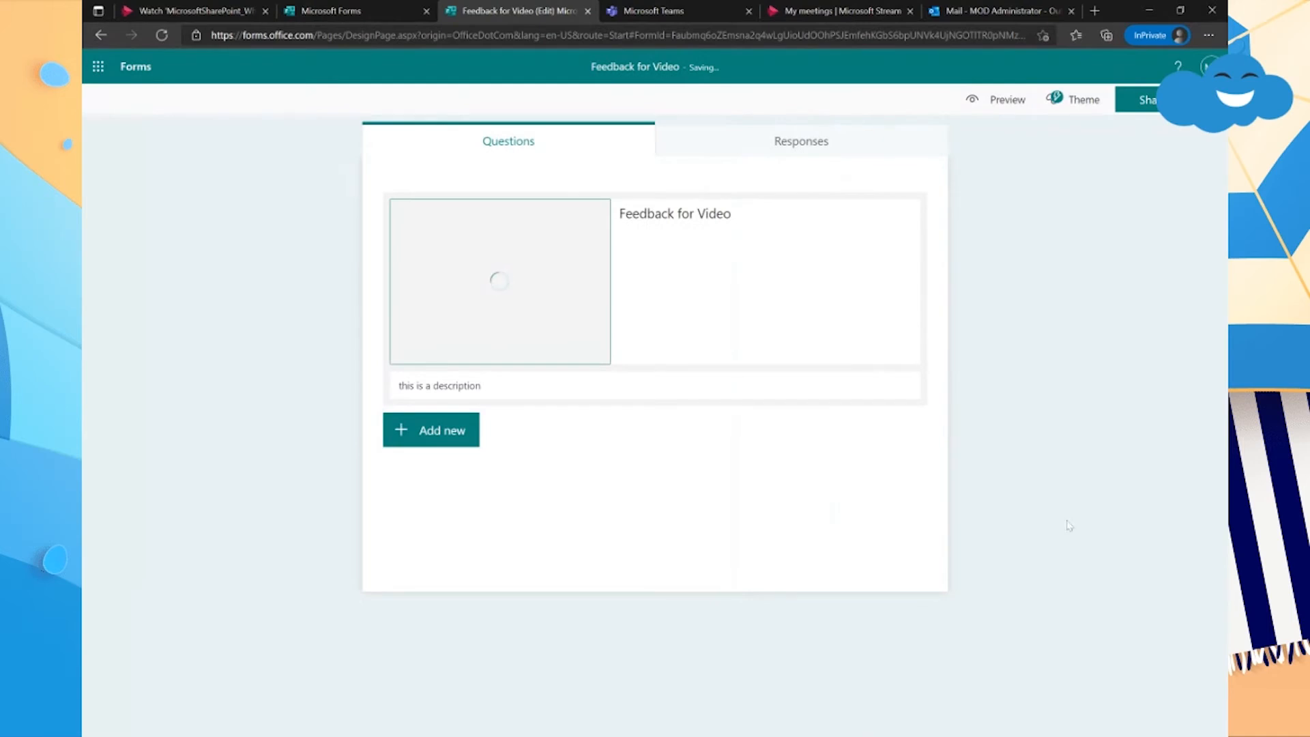
Add a required choice question titled "Choice Field" with the options Yes and No
click(451, 434)
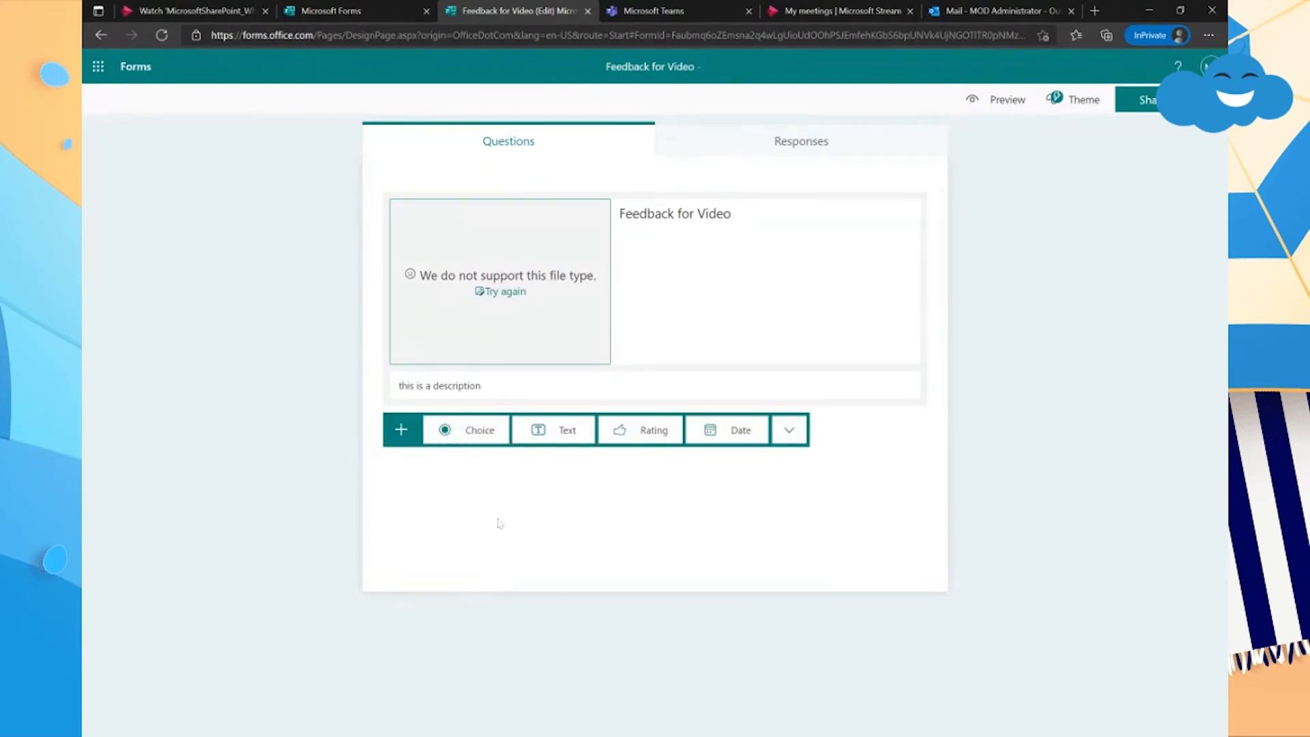
click(456, 437)
text(Choice Field)
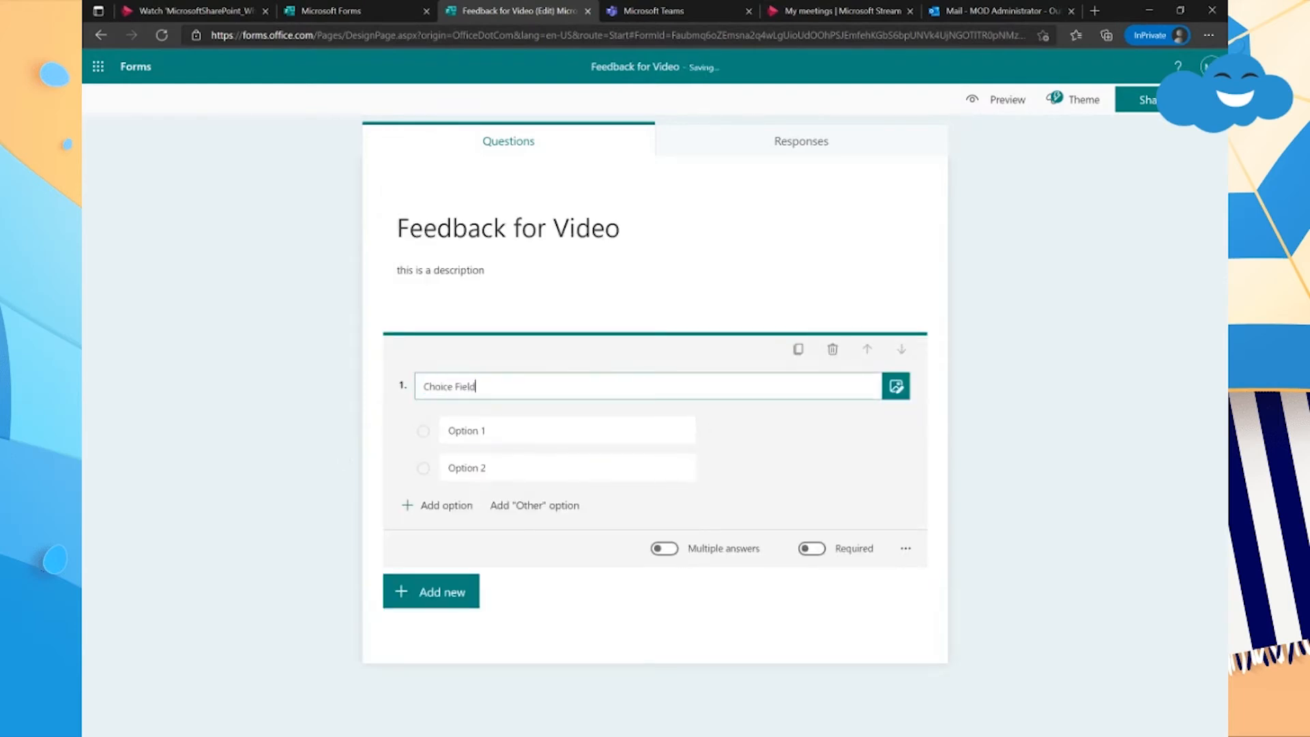
key(Tab)
text(Yes)
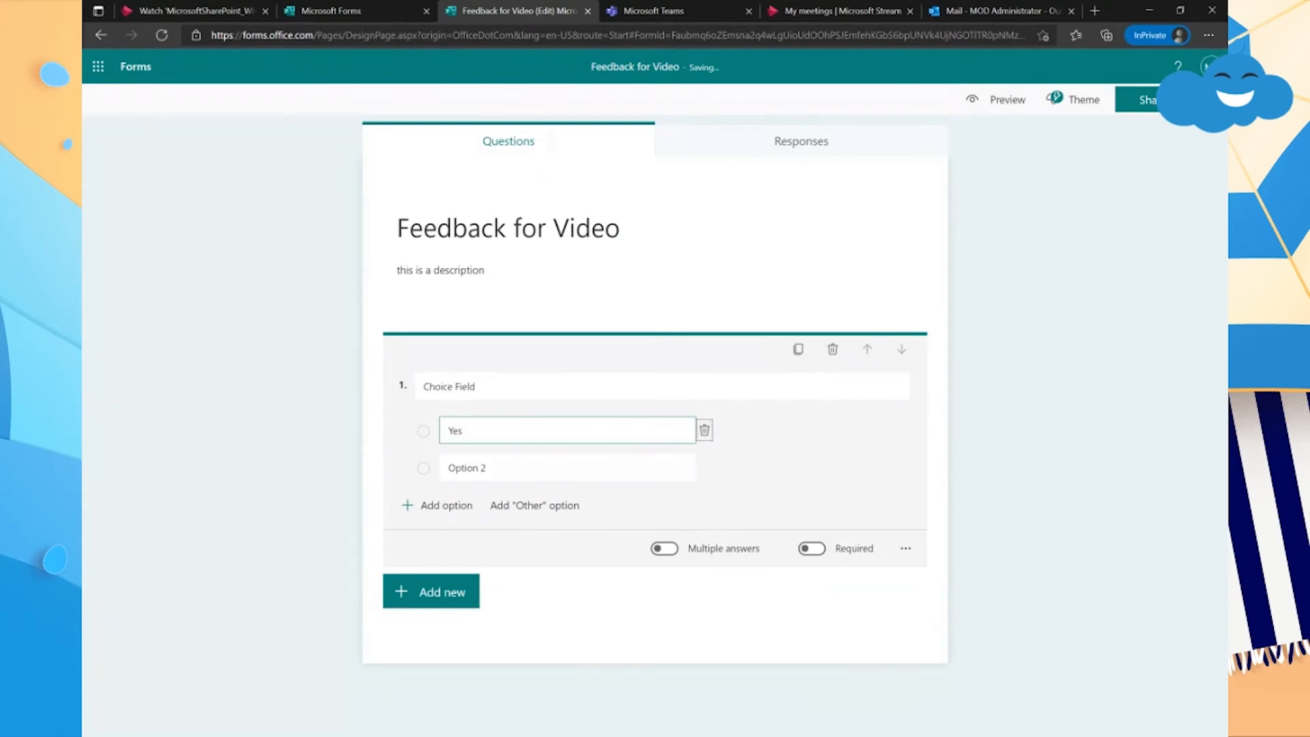
key(Tab)
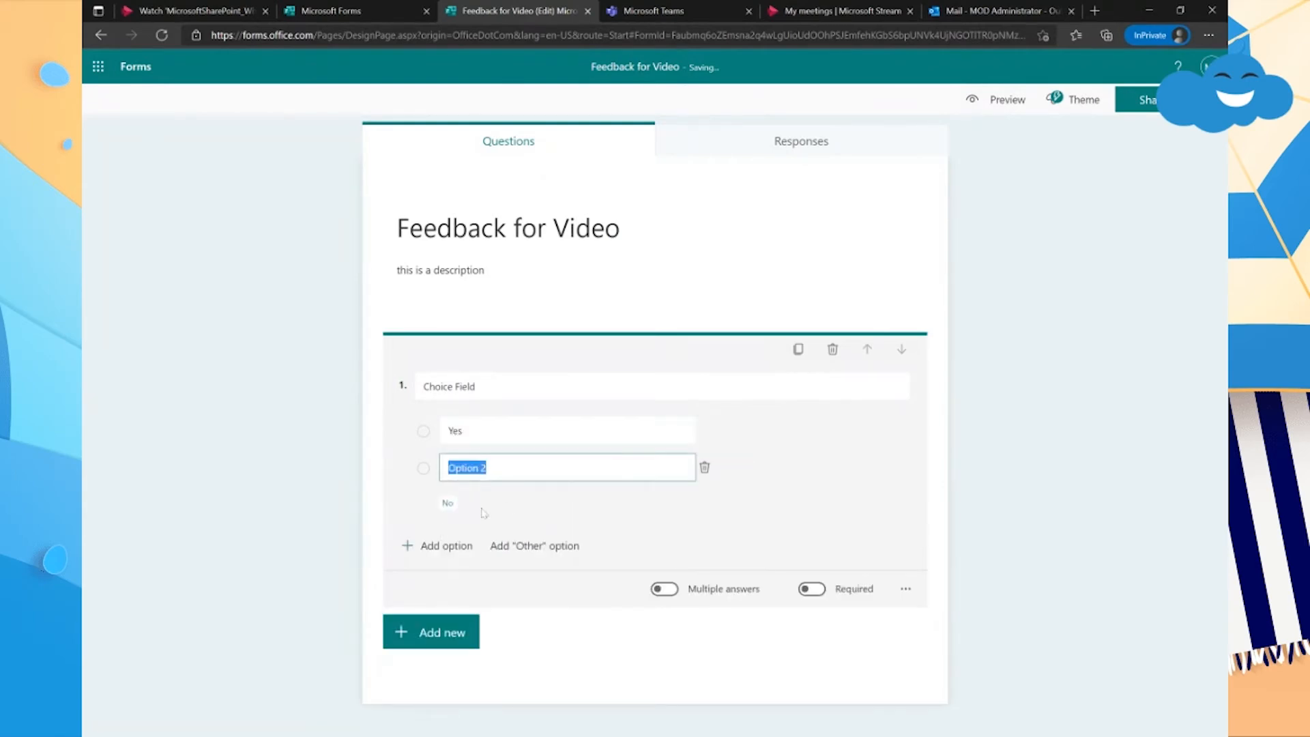
click(447, 503)
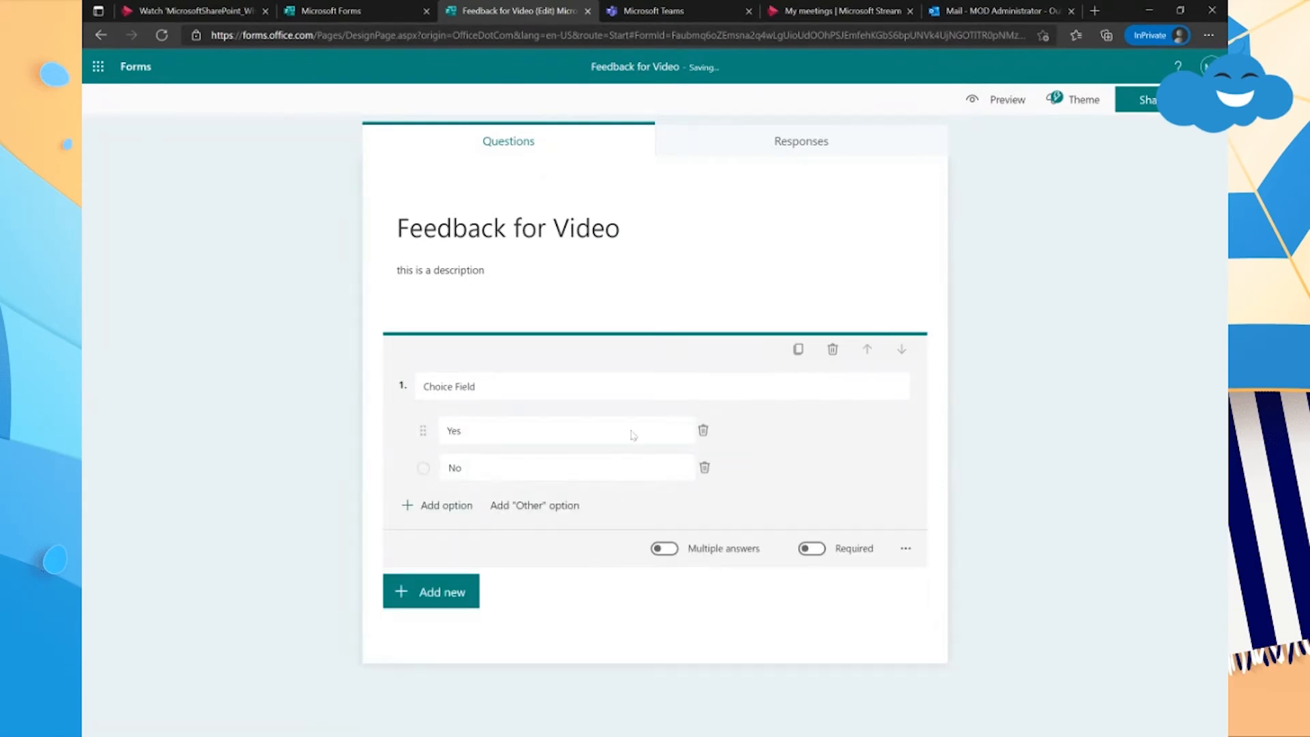
click(809, 550)
Add a text question titled "Text Field" below the choice question
click(447, 591)
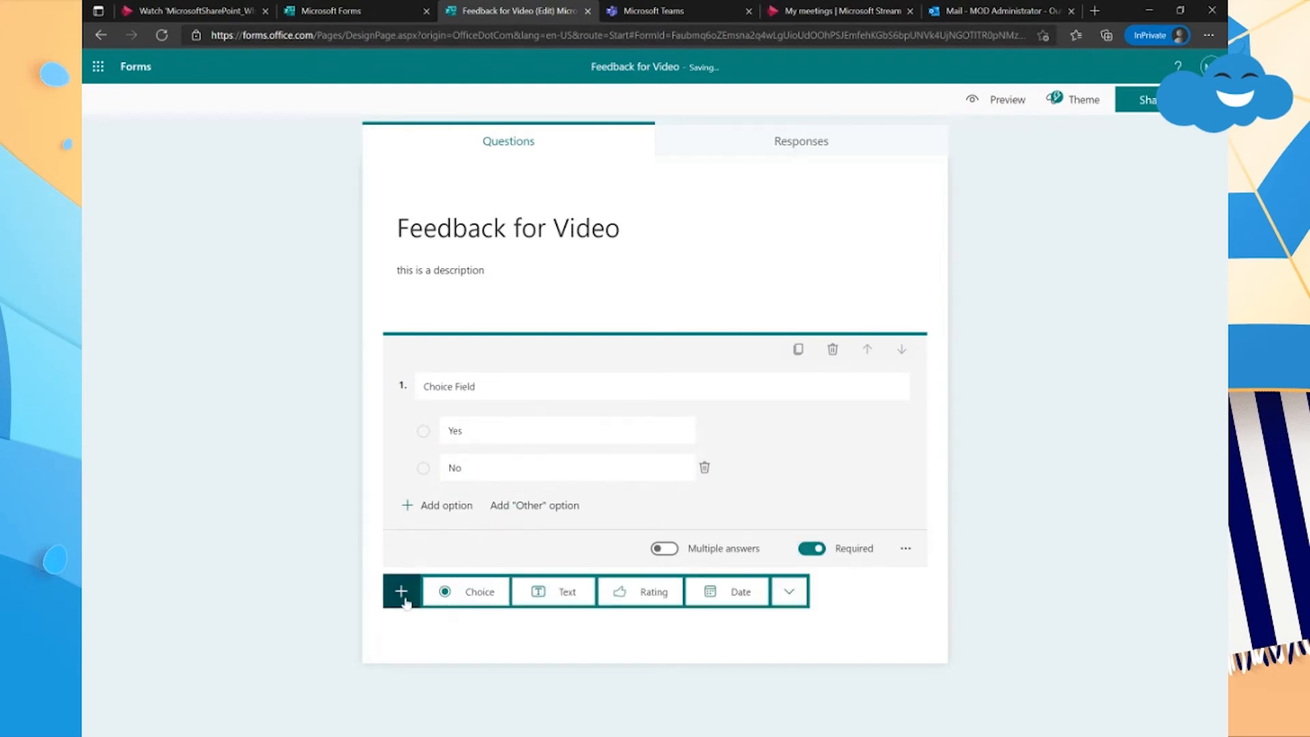
click(575, 592)
text(Text Field)
key(Tab)
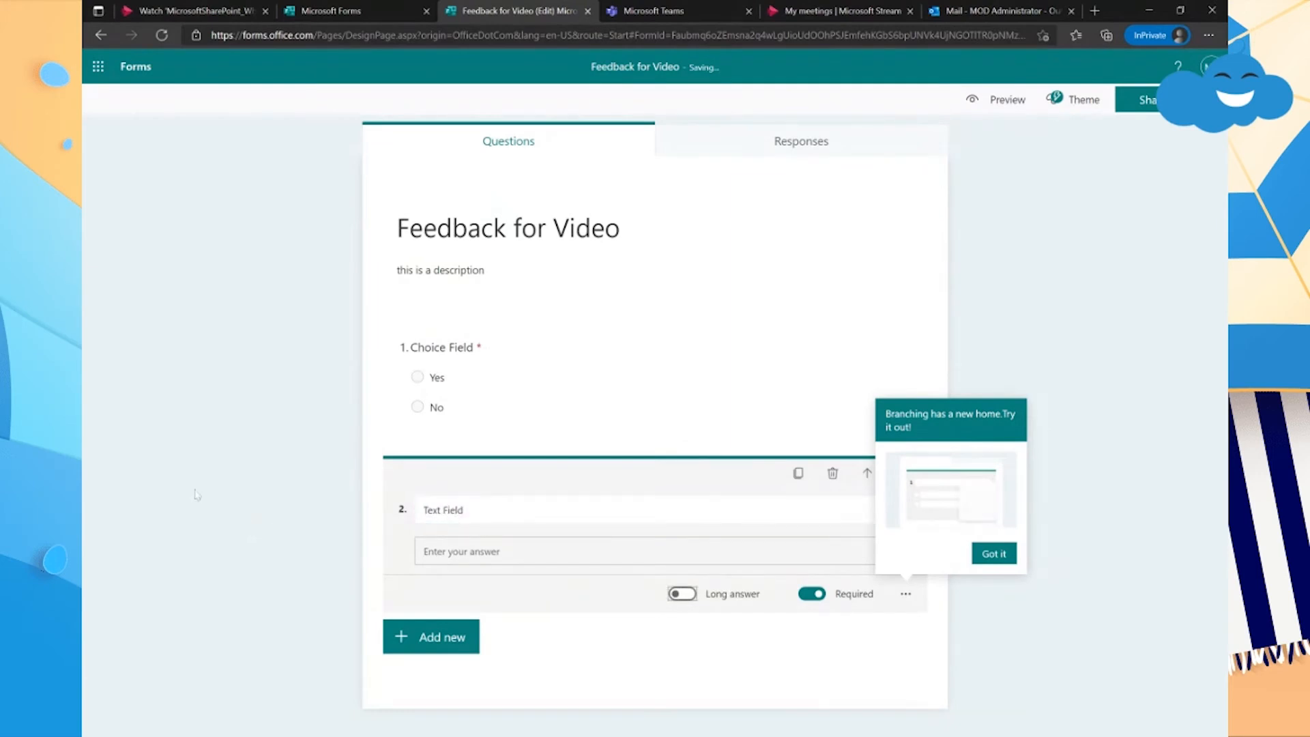
Add a rating question titled "Whats your opinion on this training", correcting the spelling of "opinion"
click(394, 622)
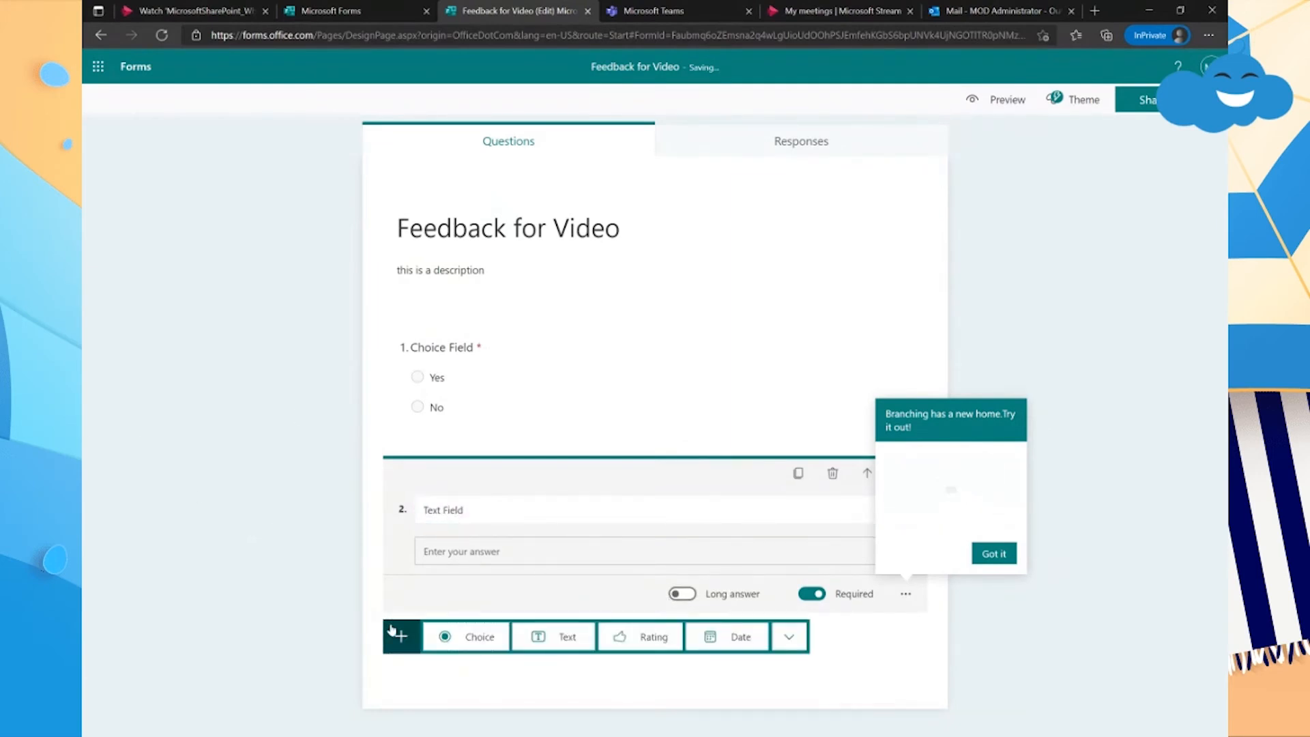
click(640, 636)
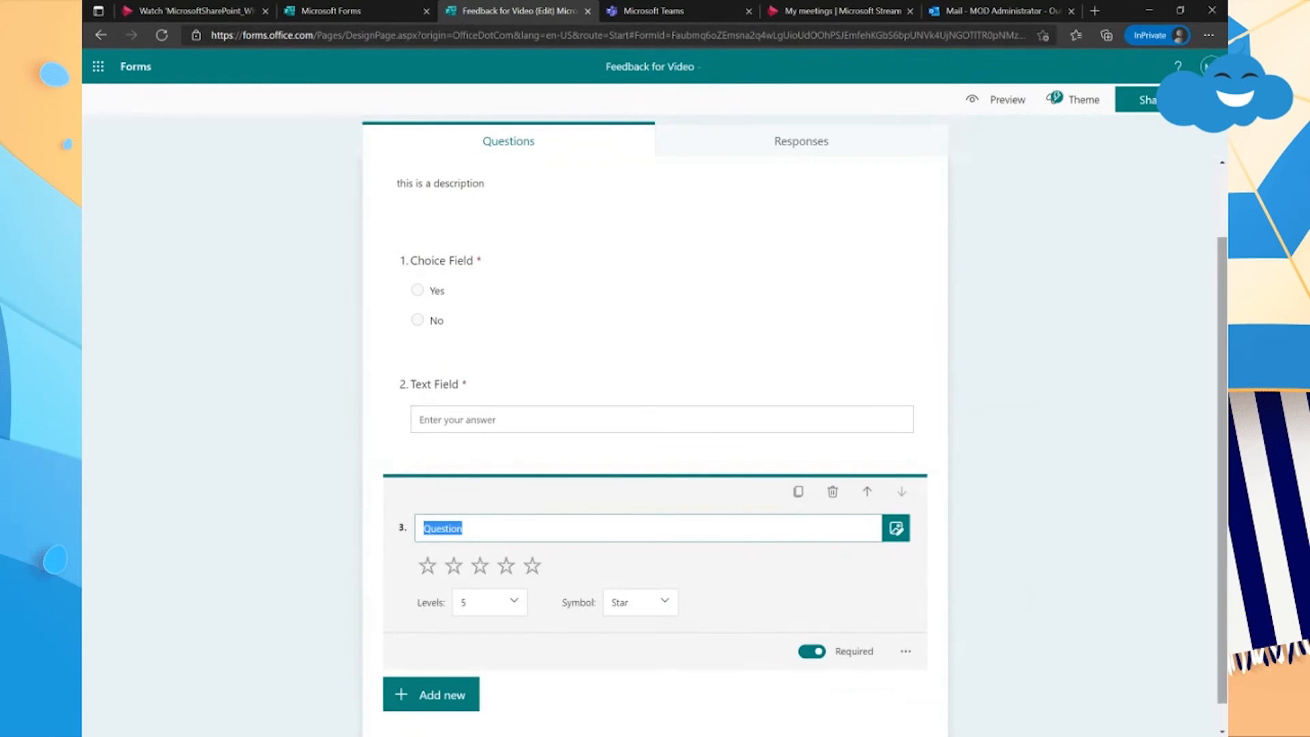
click(1202, 475)
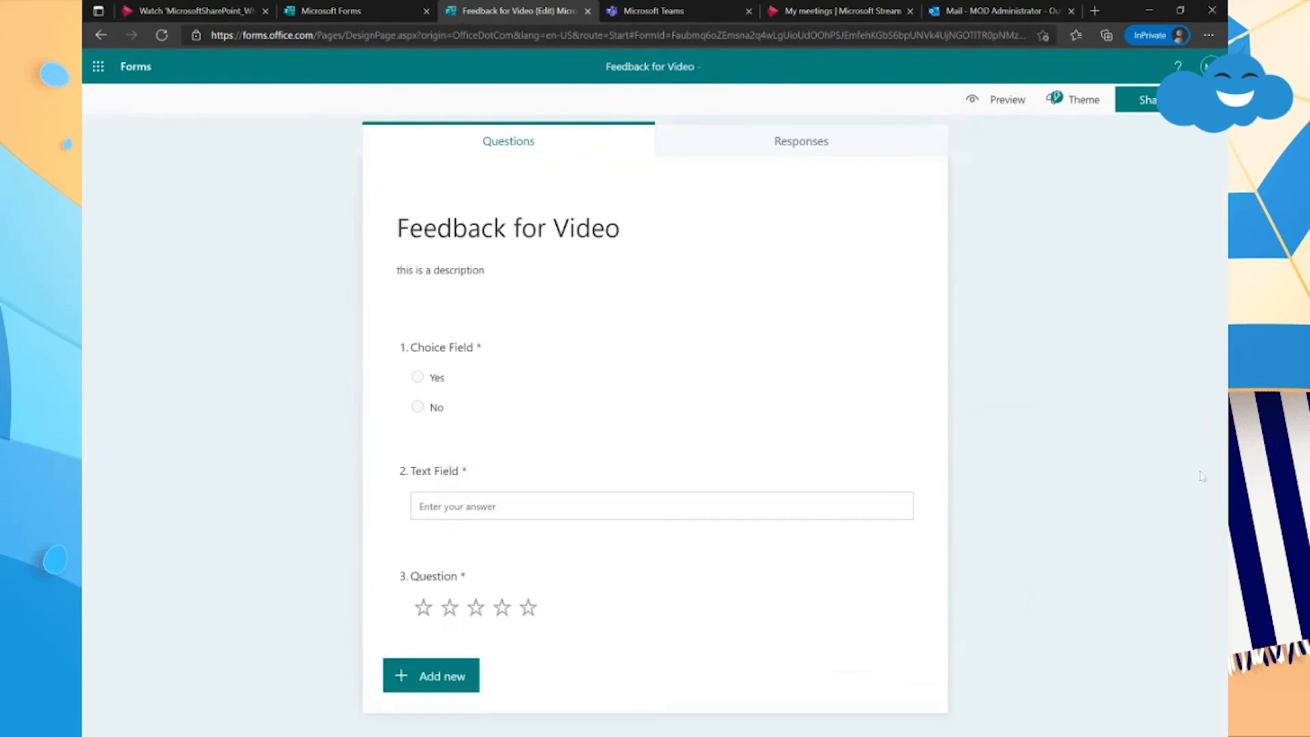
click(454, 594)
text(Whats your opinon onon )
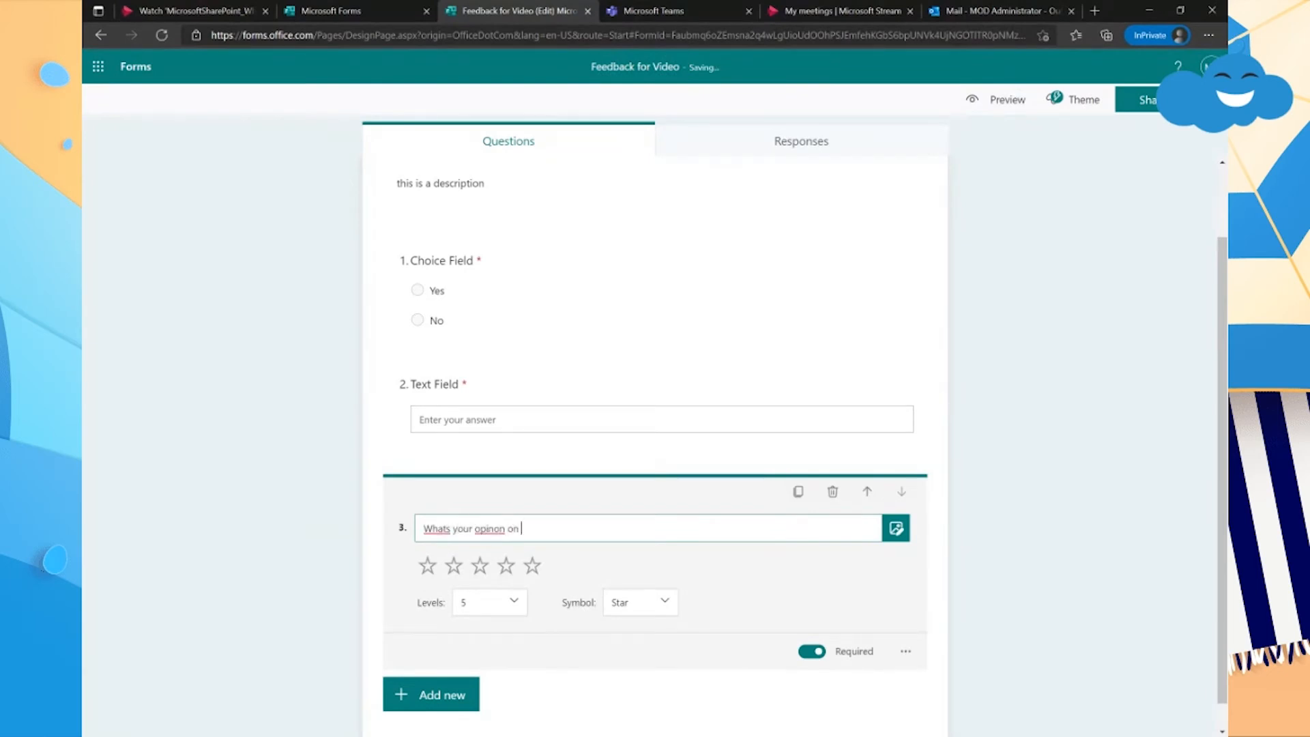
text(this training)
right_click(490, 529)
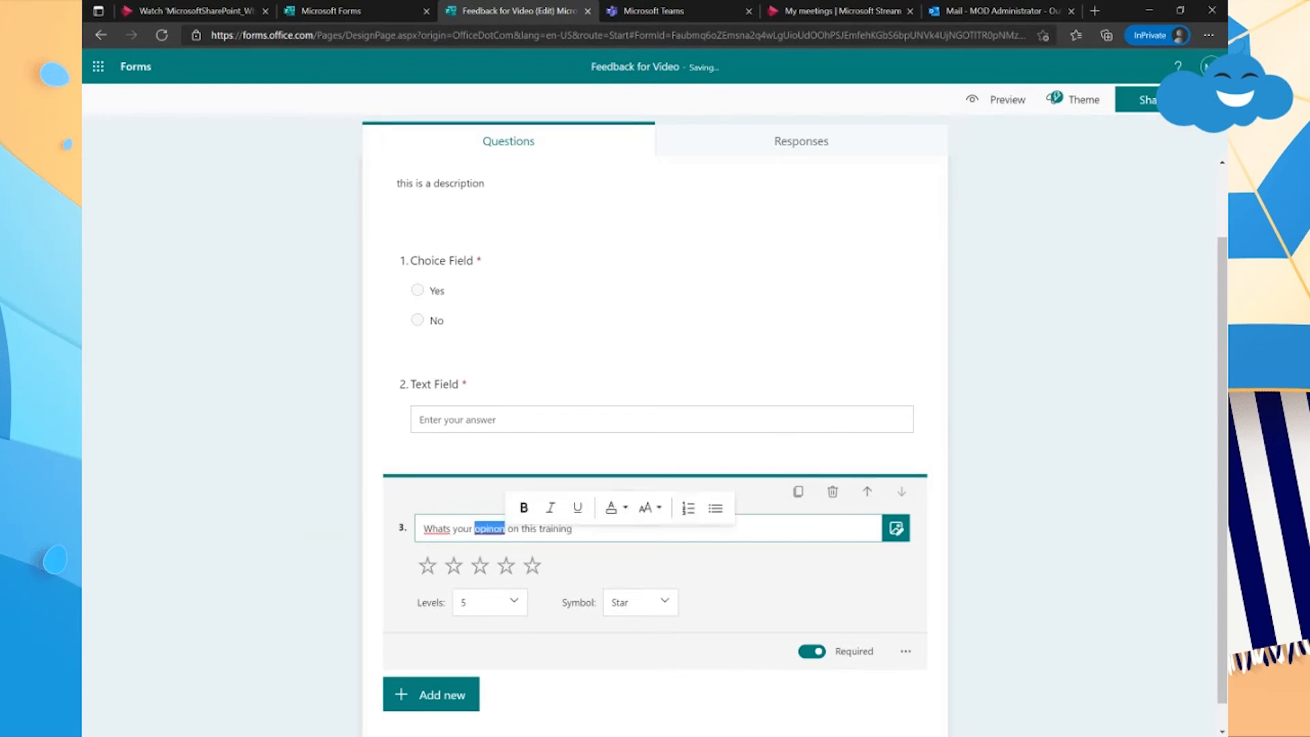
click(524, 541)
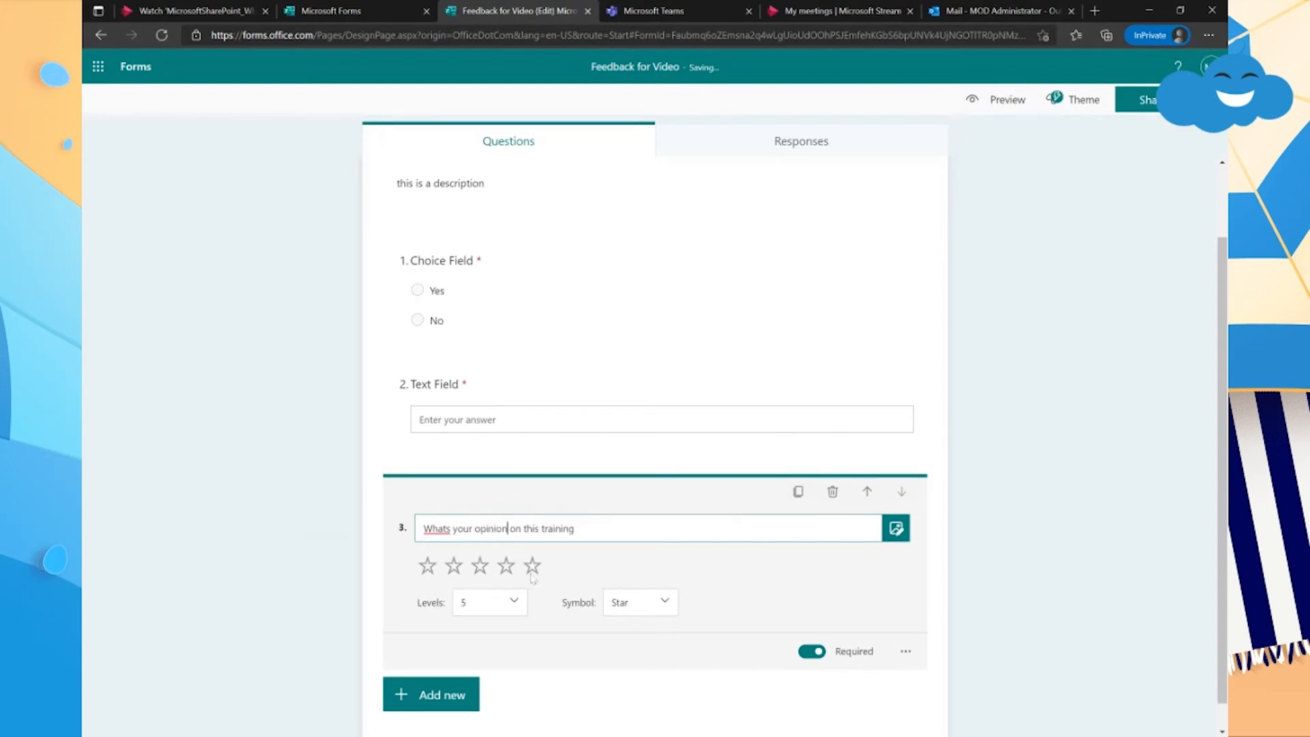
Review the rating question's level choices and change its symbol to Number
click(515, 606)
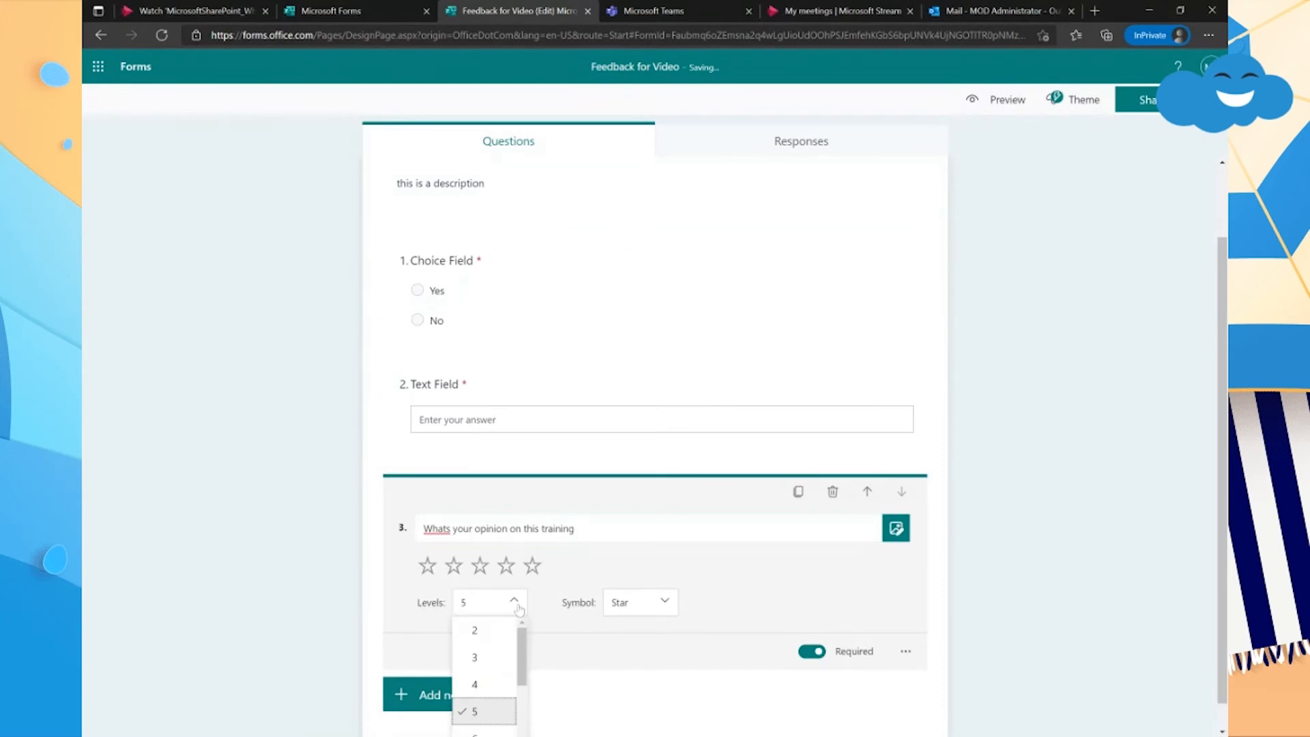
click(657, 609)
click(654, 628)
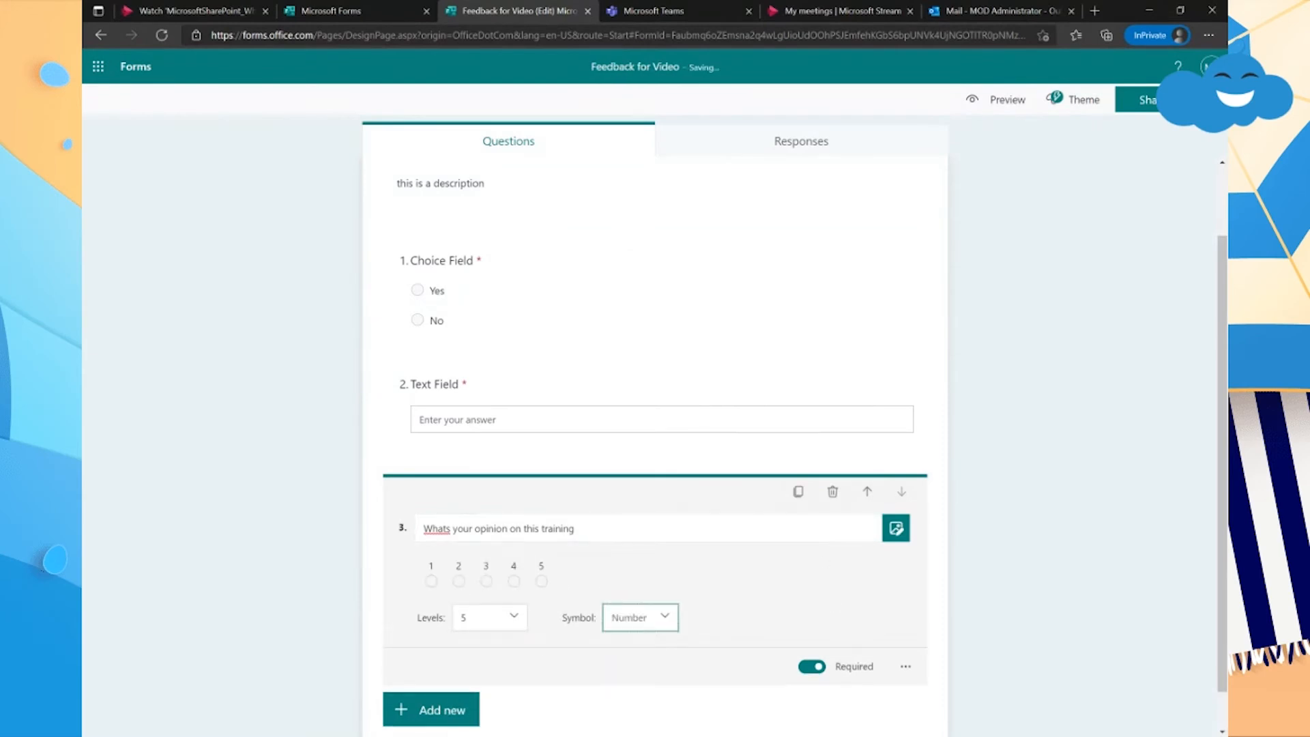
click(422, 712)
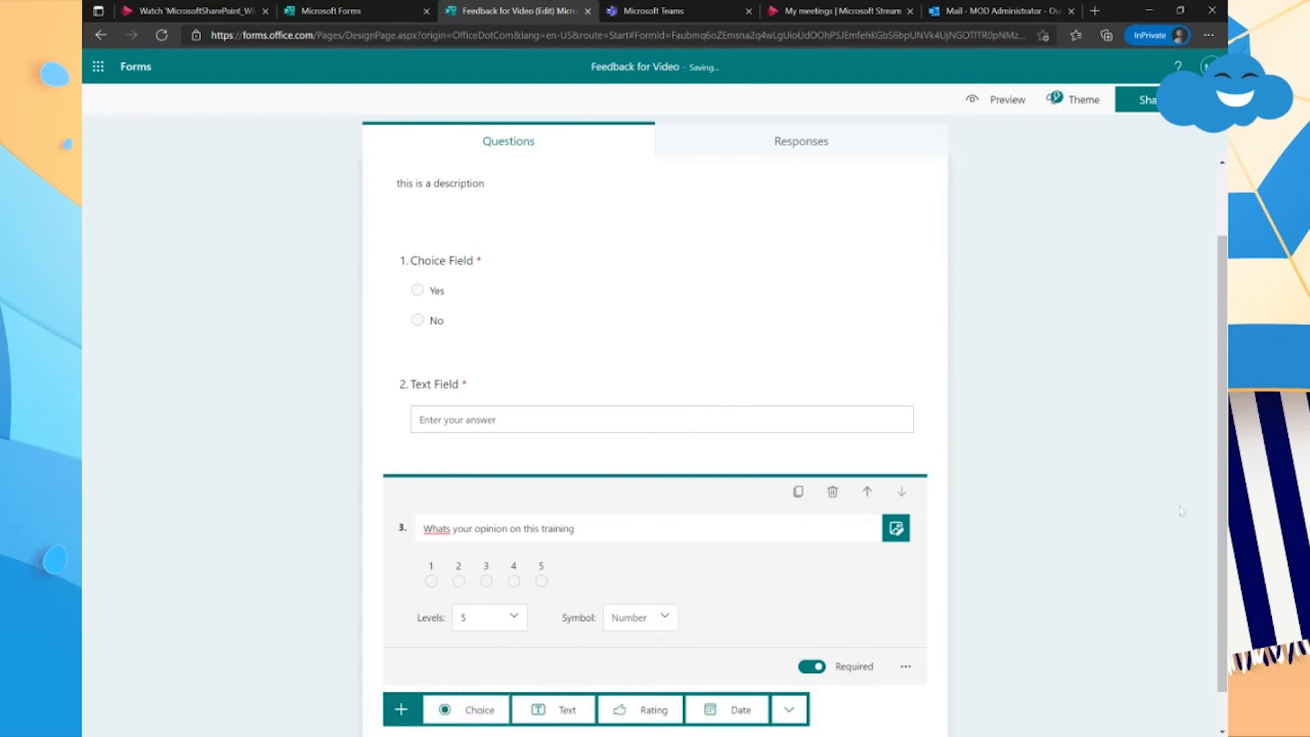
click(397, 691)
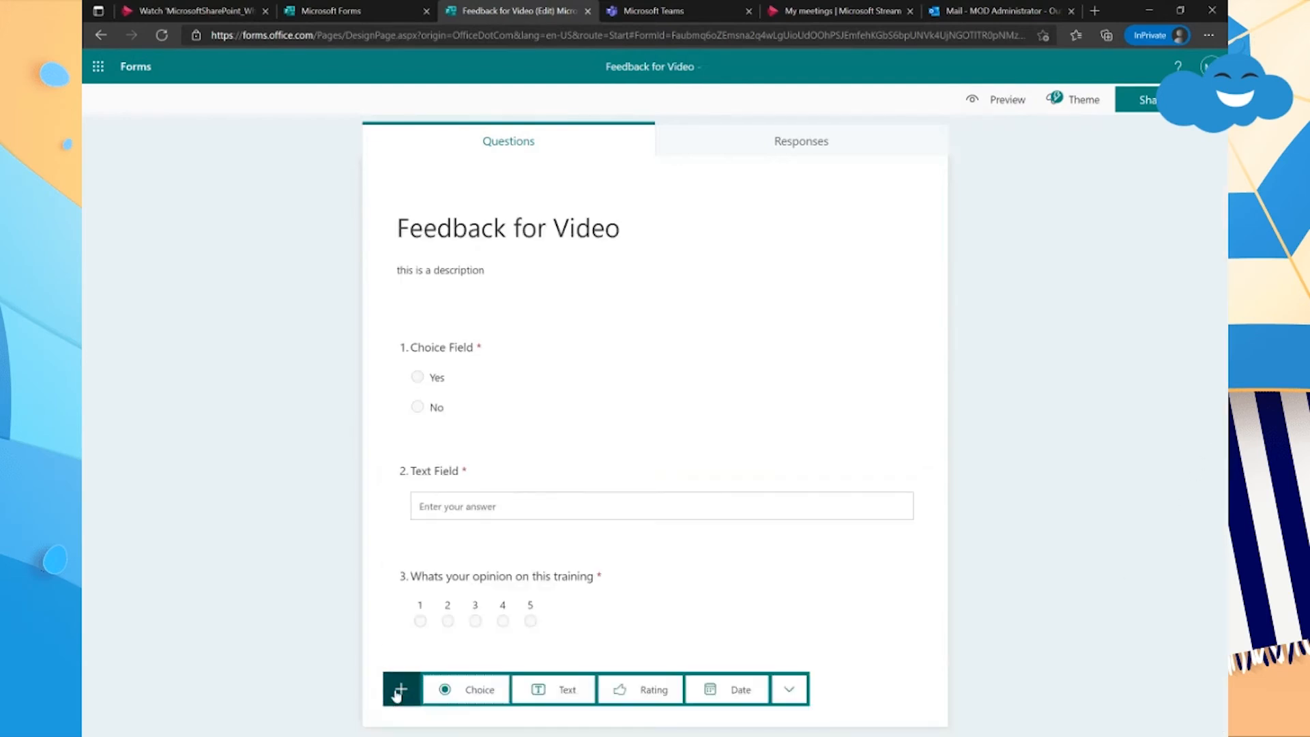
click(1160, 586)
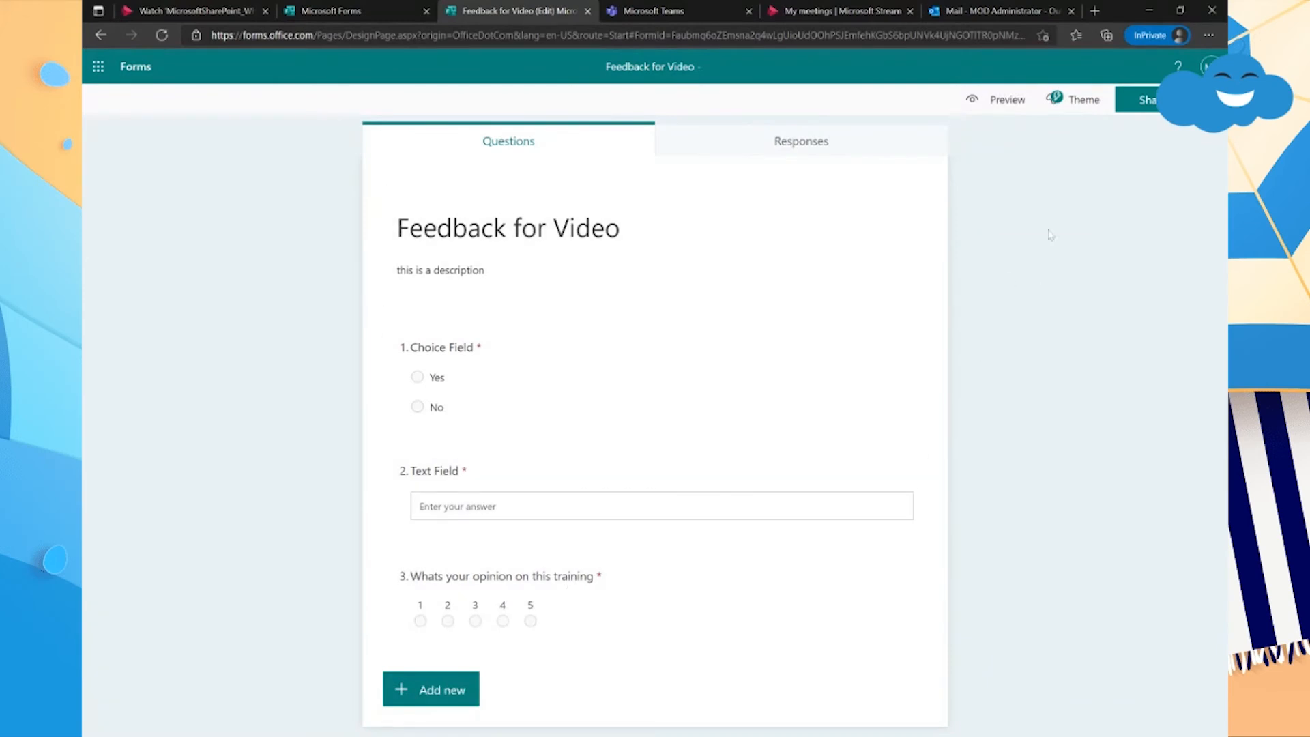
click(1212, 99)
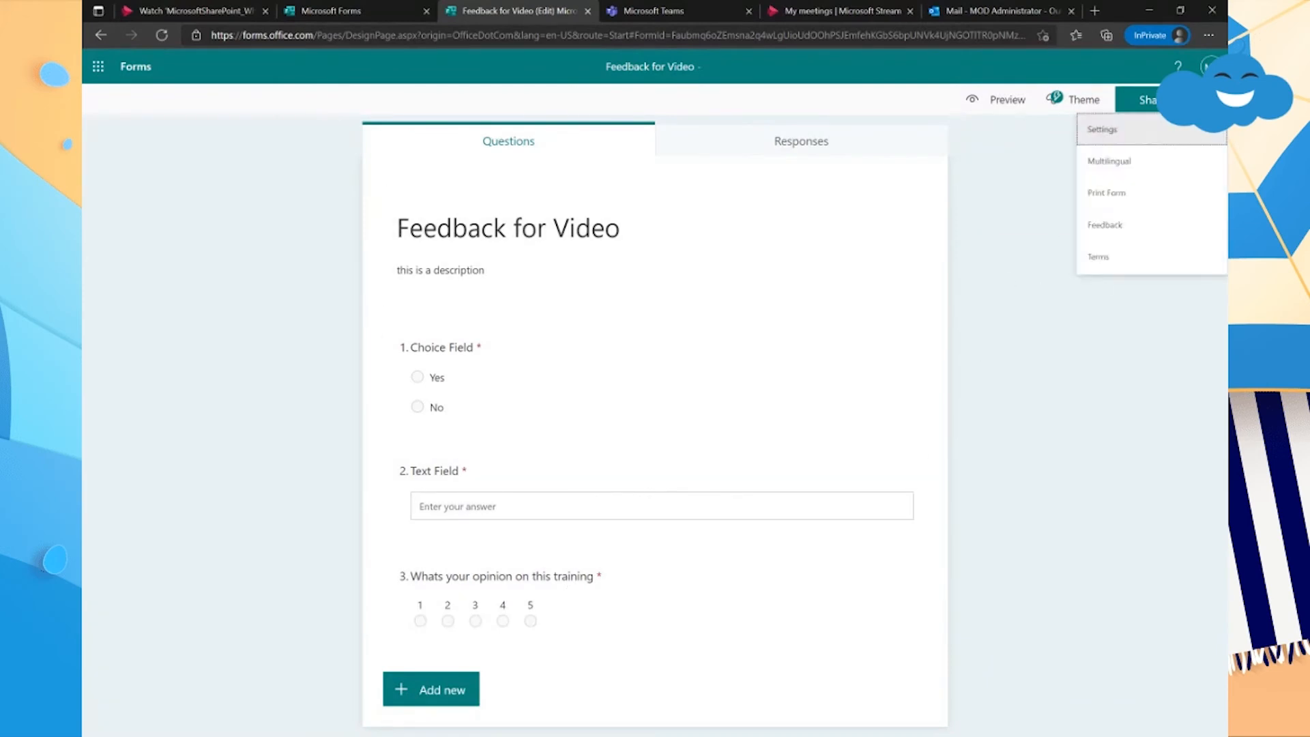
click(1015, 190)
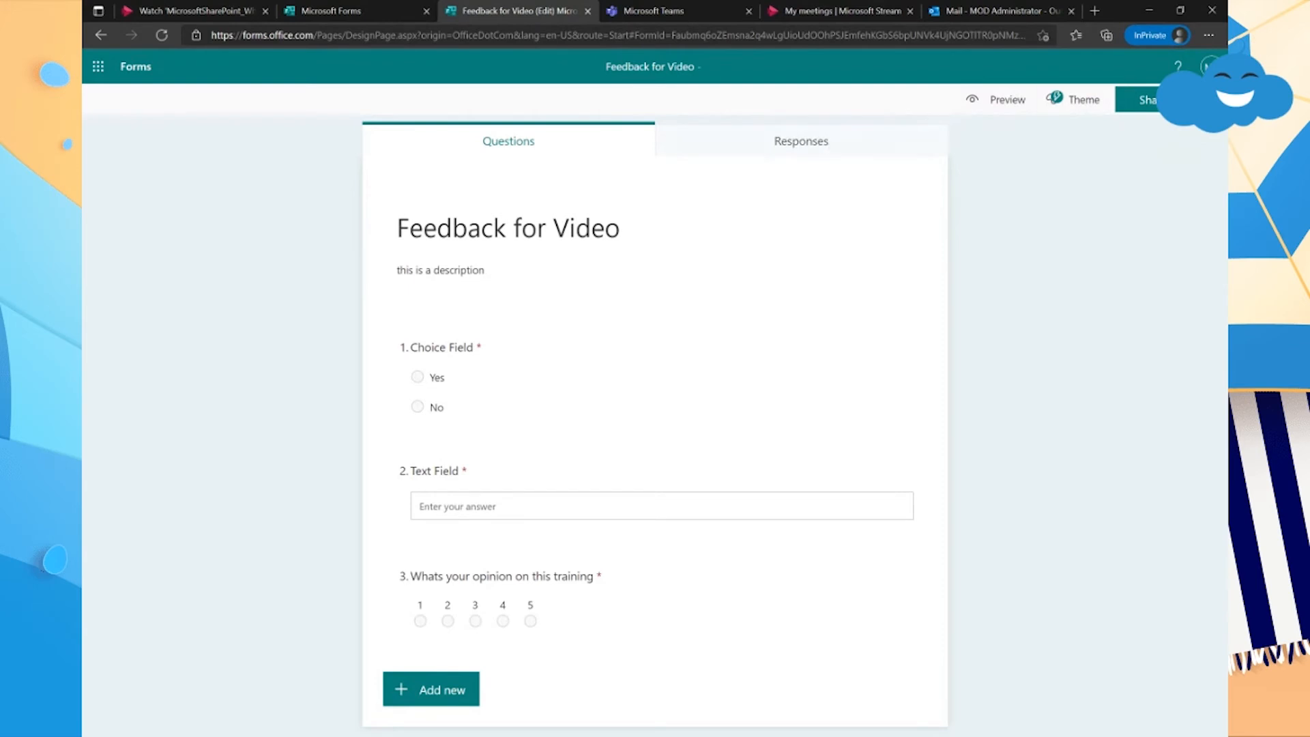
Open the form's sharing options, try allowing anyone to respond, and set it back to only people in my organization can respond
click(1138, 100)
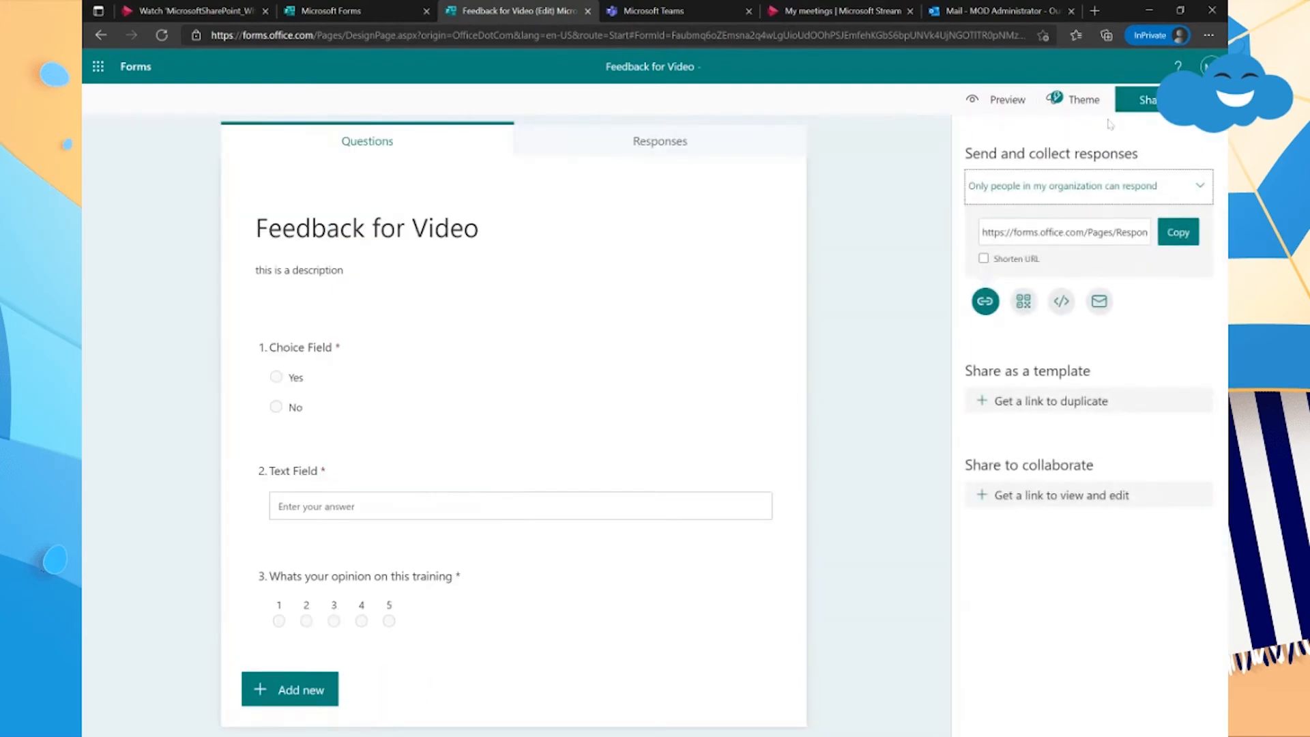
click(1154, 200)
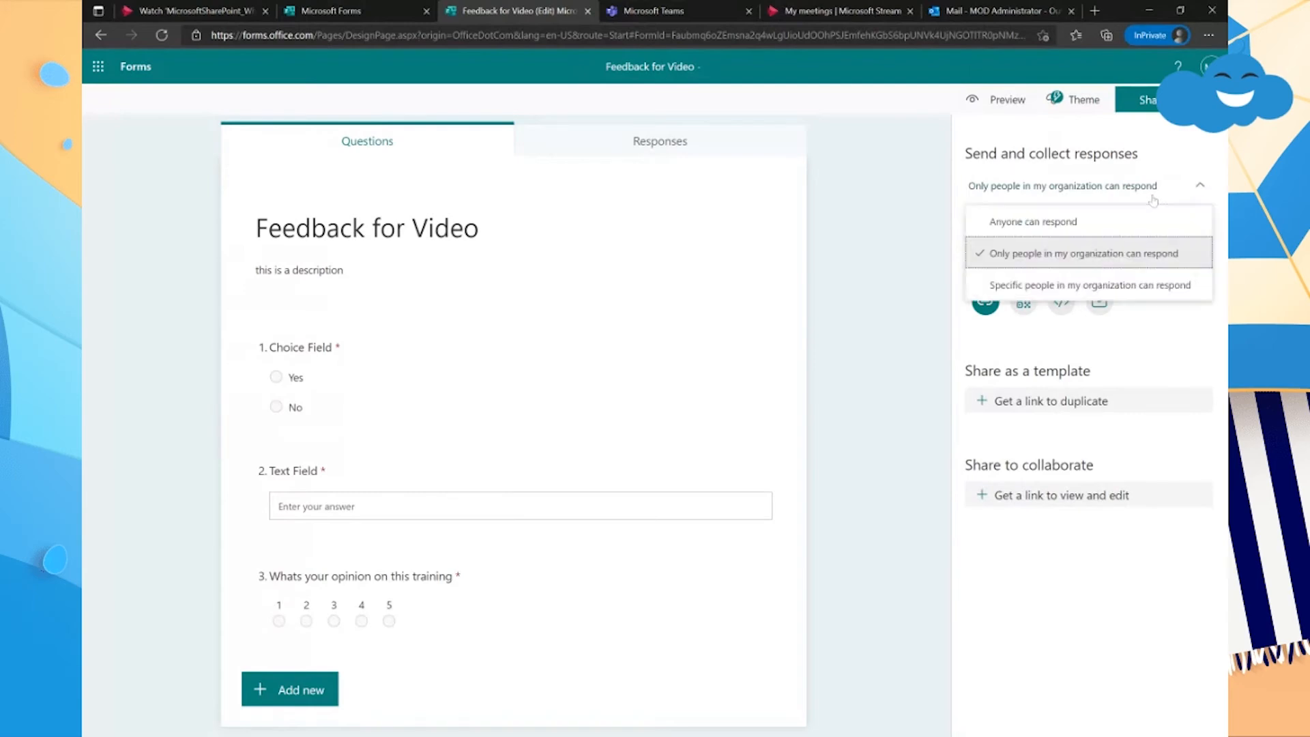
click(1054, 225)
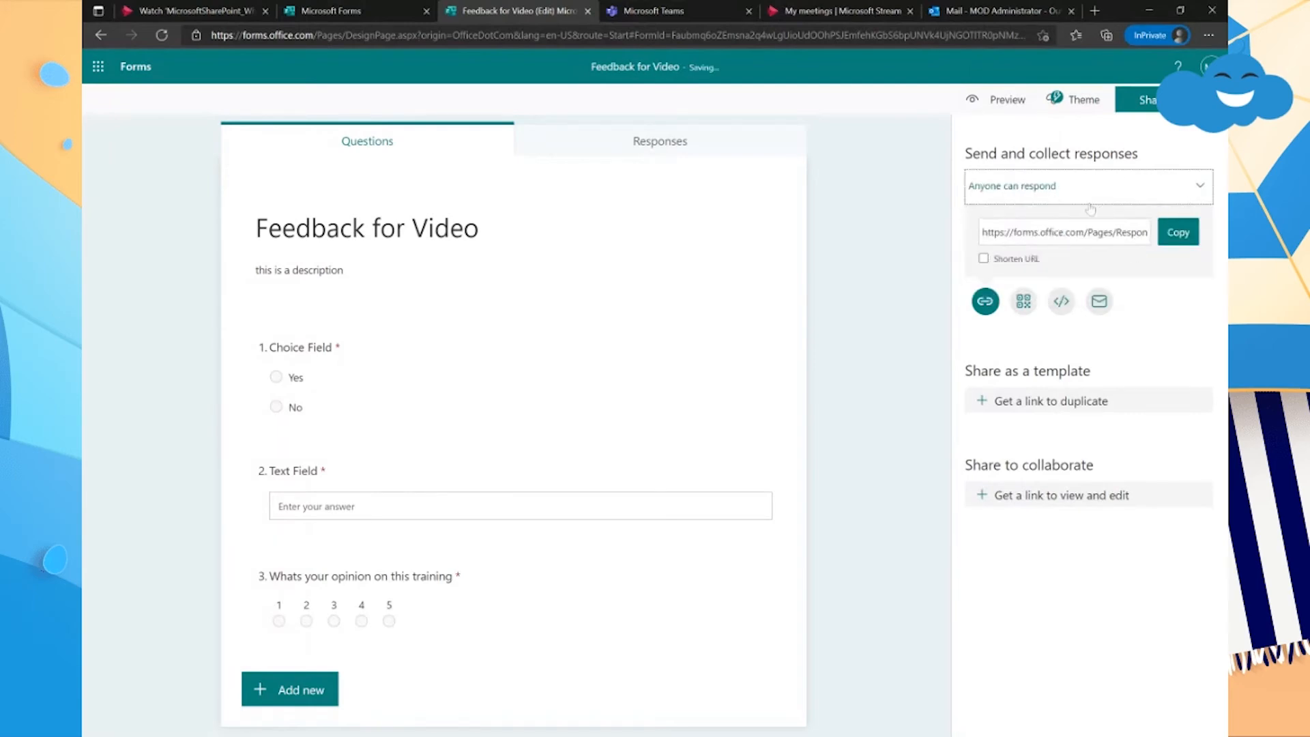
click(1124, 186)
click(1051, 251)
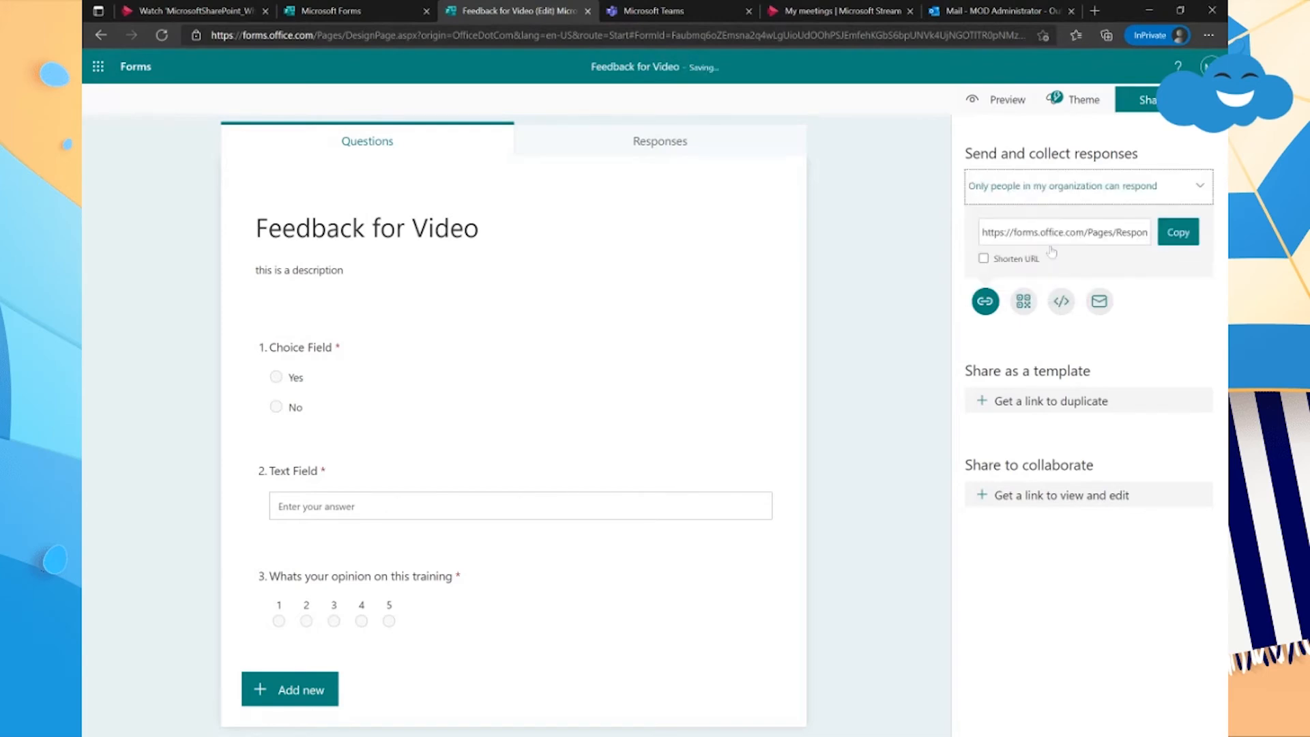
Copy the form's response link, close the My meetings page, and return to the Stream video page with the form settings
click(1178, 232)
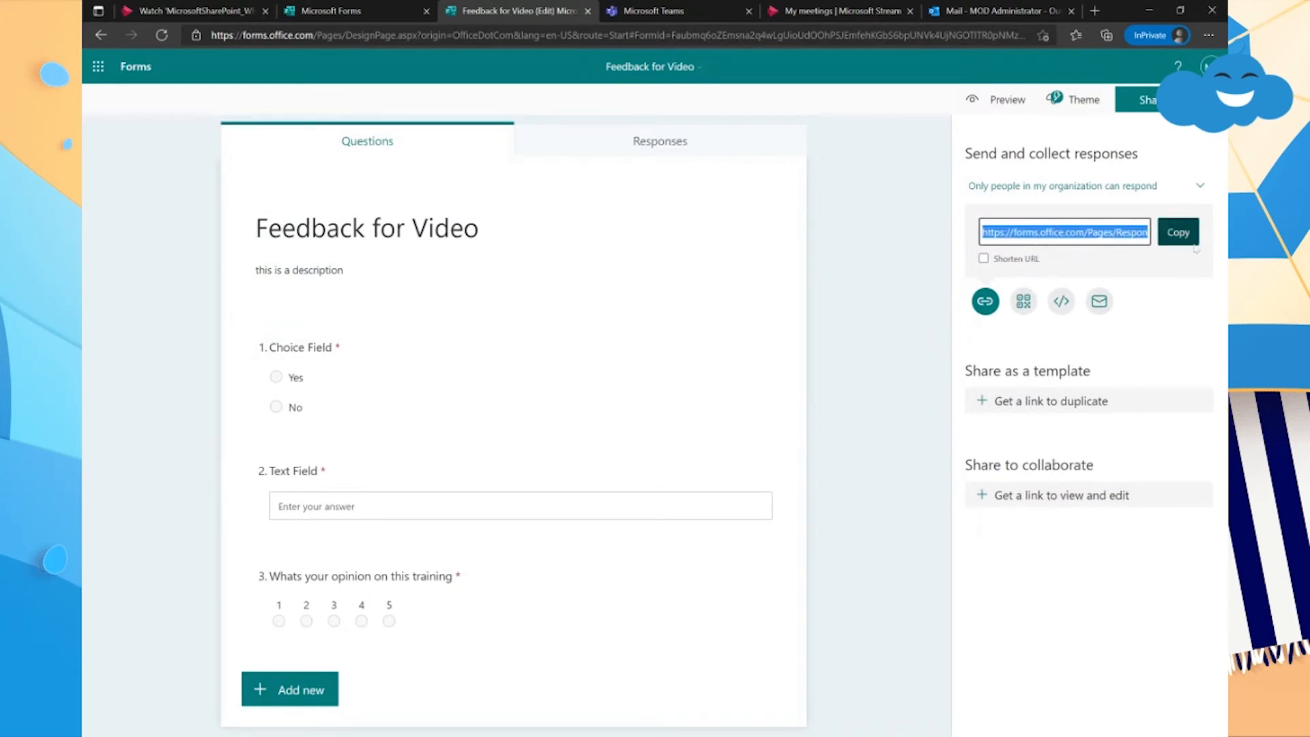
click(1179, 232)
click(852, 10)
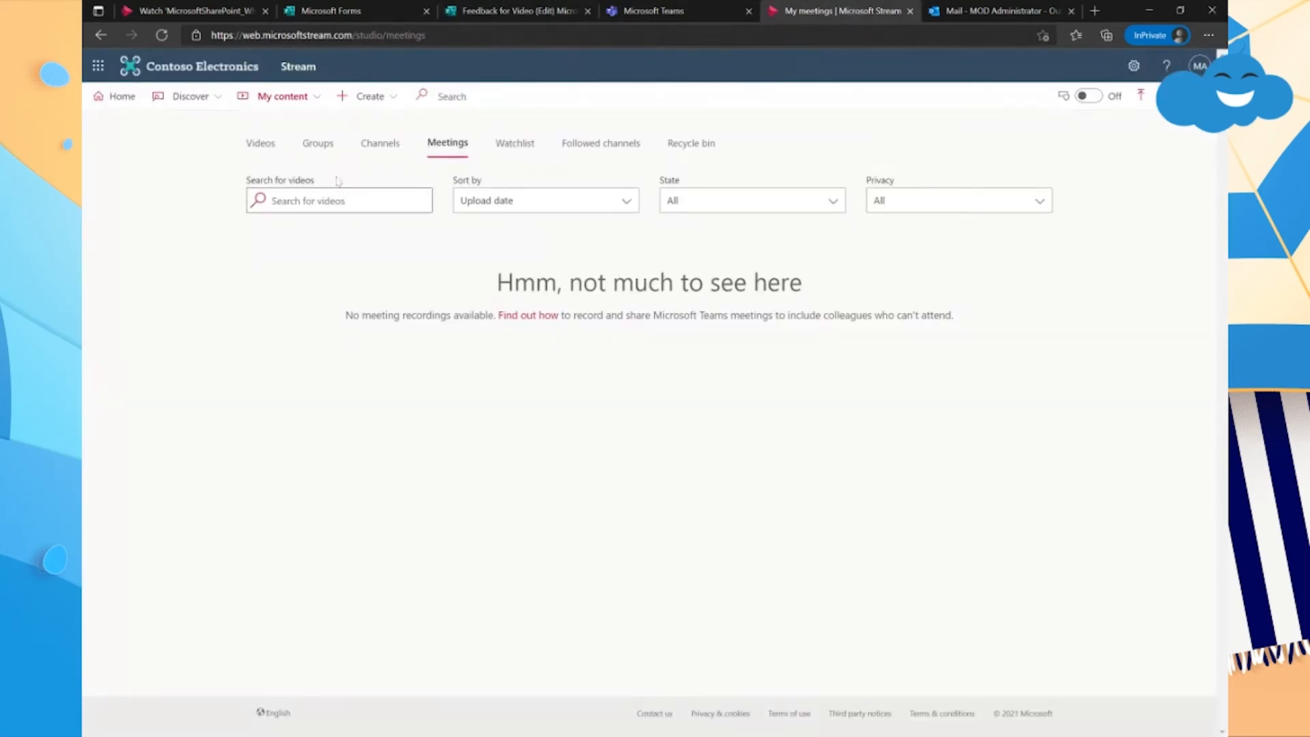
click(909, 10)
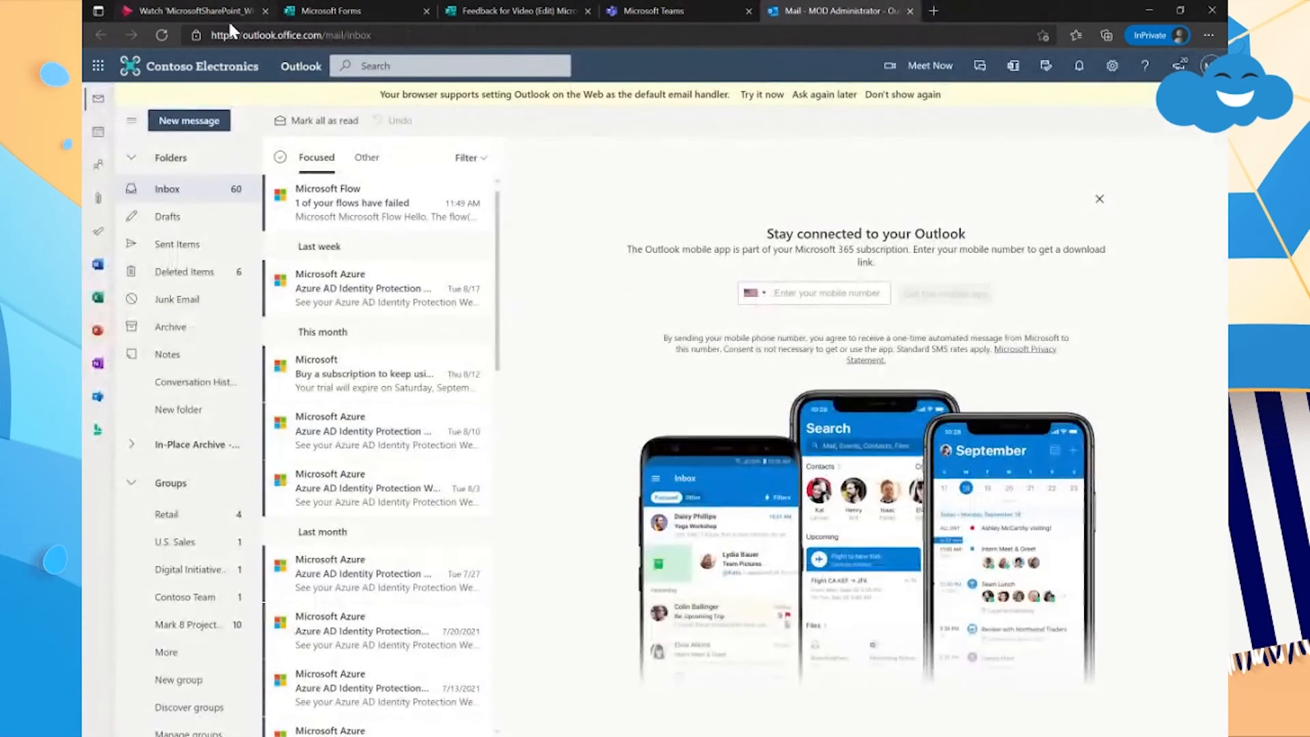
click(198, 11)
mouse_move(881, 293)
Try to use the shortened response link from Microsoft Forms as the form URL in the Stream video's interactivity settings
click(518, 11)
click(1168, 233)
click(983, 259)
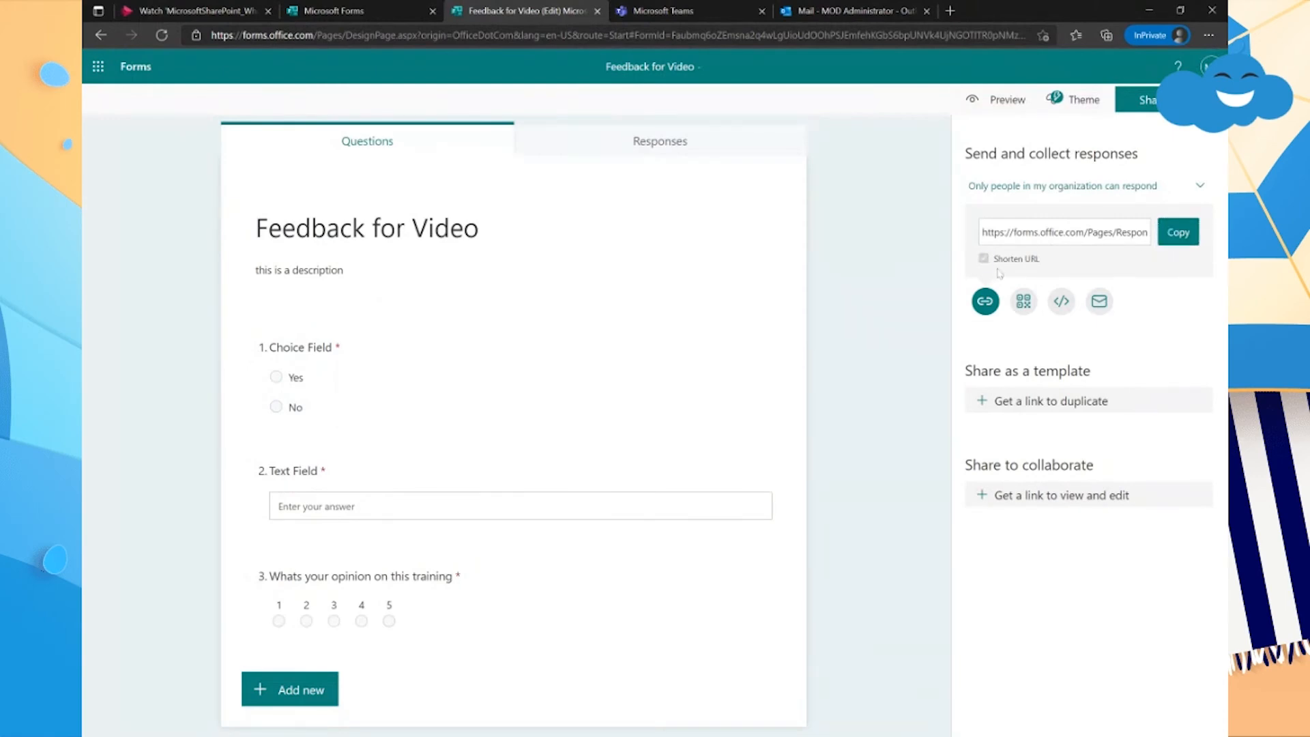
click(1168, 236)
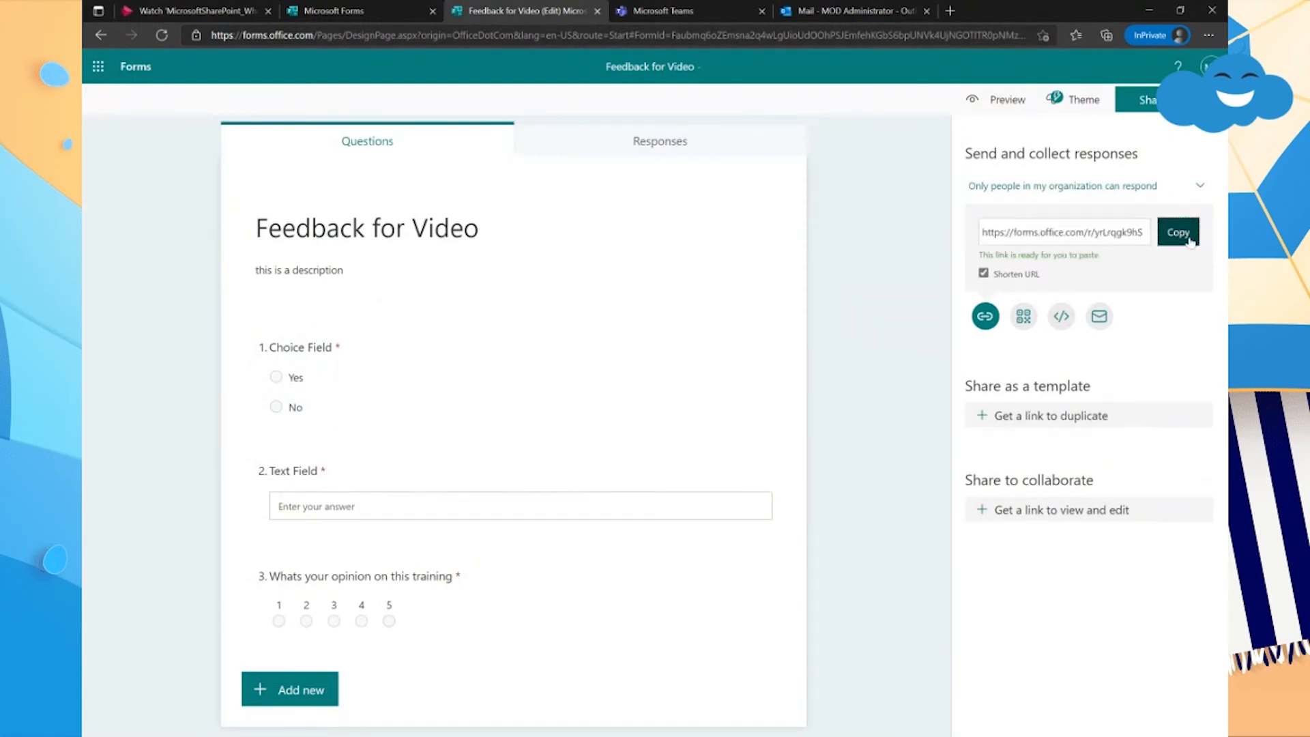
click(186, 7)
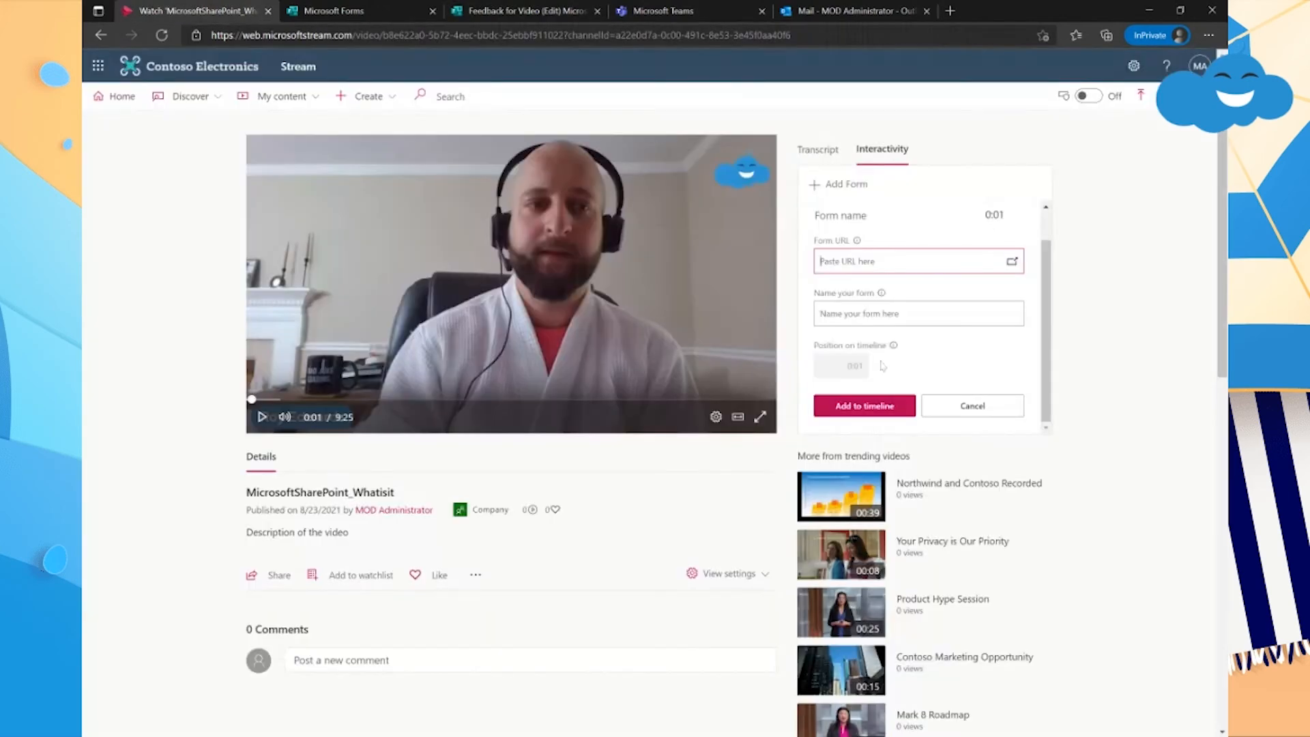
key(ctrl+v)
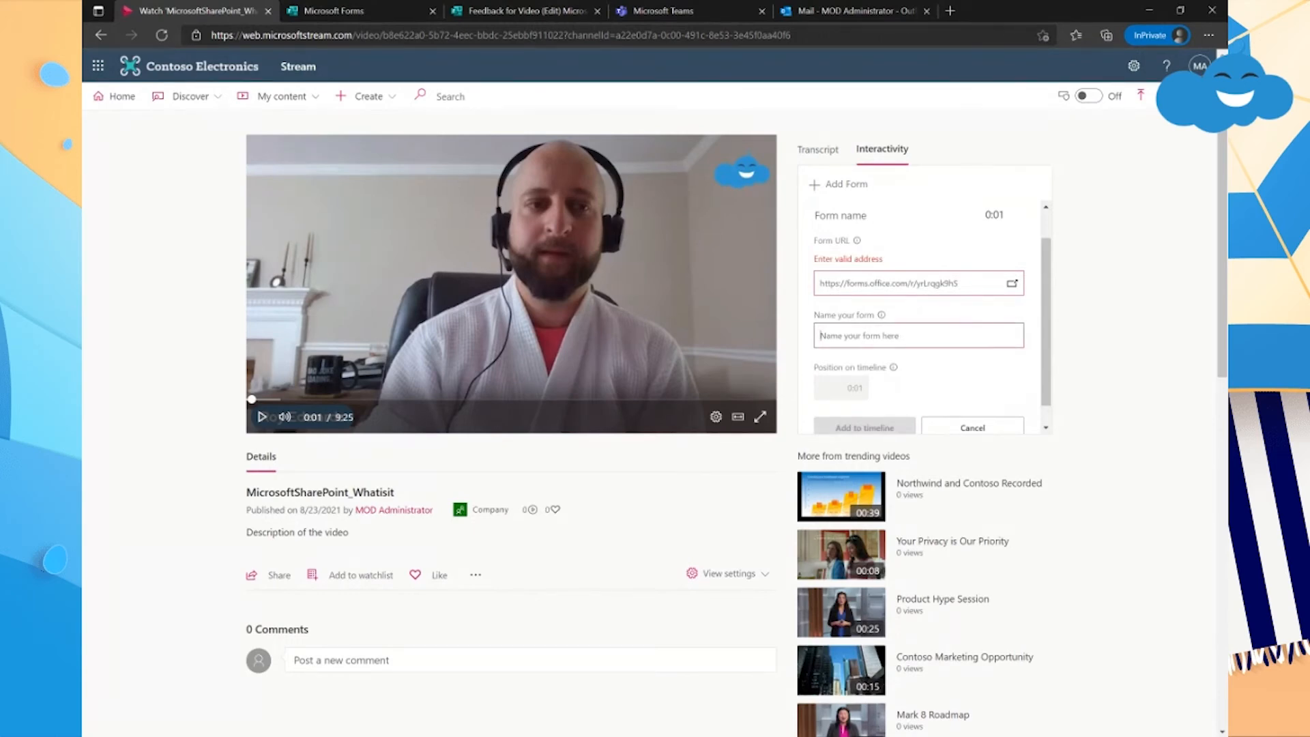
Name the form "Video Feedback Form" and try to add it to the video timeline
click(888, 335)
text(Video Feedback Form)
scroll(863, 382, down, 1)
click(863, 407)
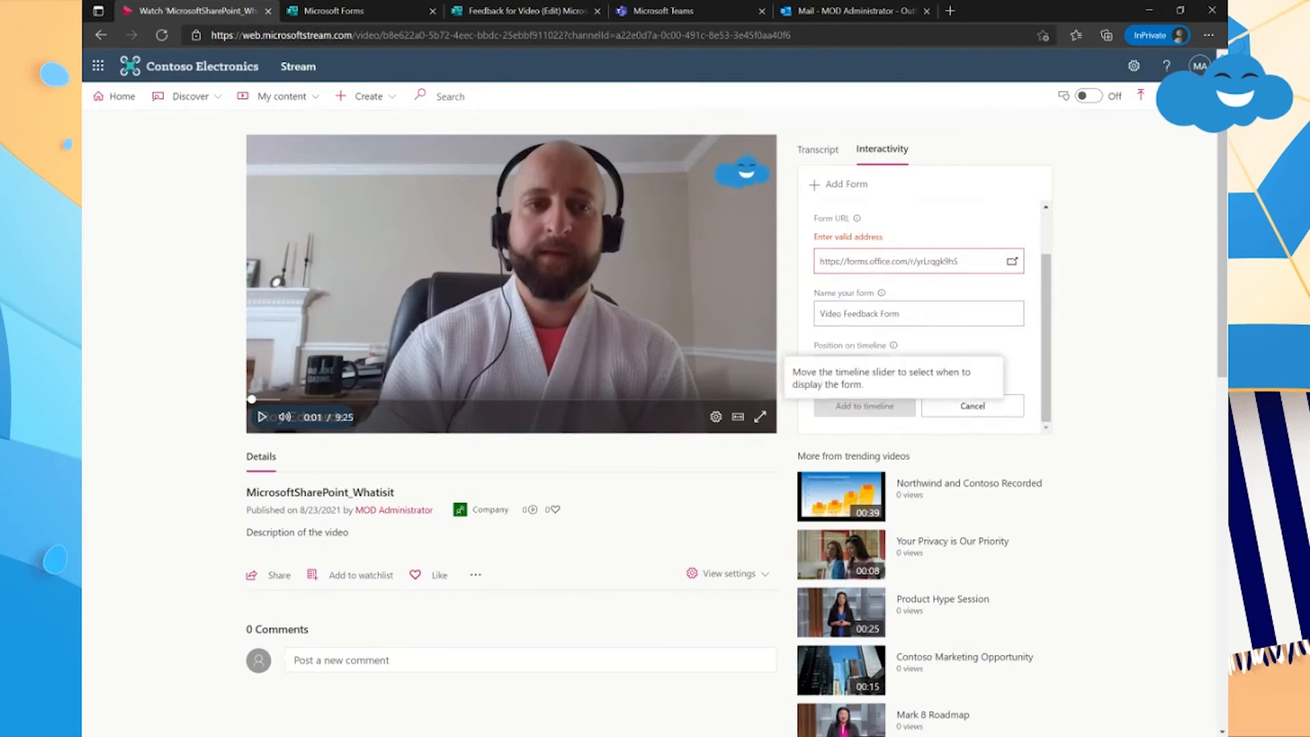
Copy the full, unshortened response link from Microsoft Forms and replace the form URL in Stream with it
click(502, 11)
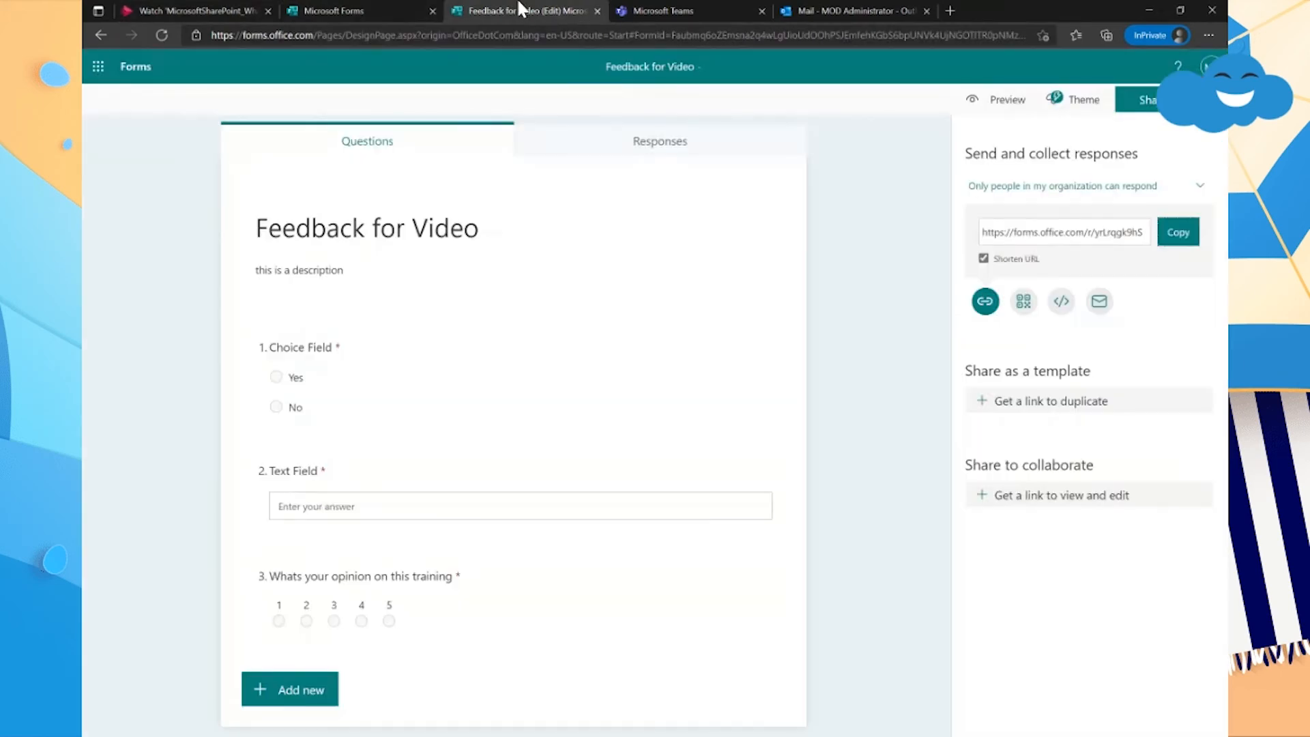
click(984, 259)
click(1181, 233)
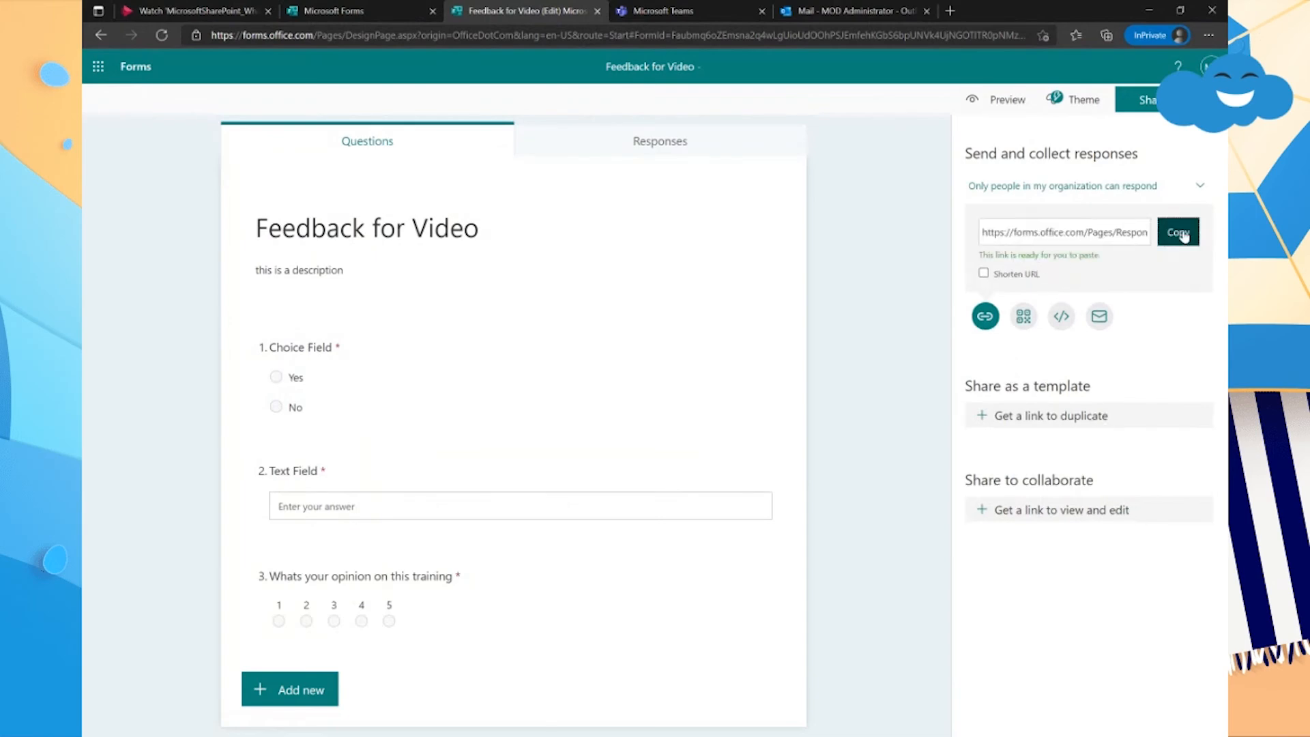
click(238, 10)
key(ctrl+a)
key(ctrl+v)
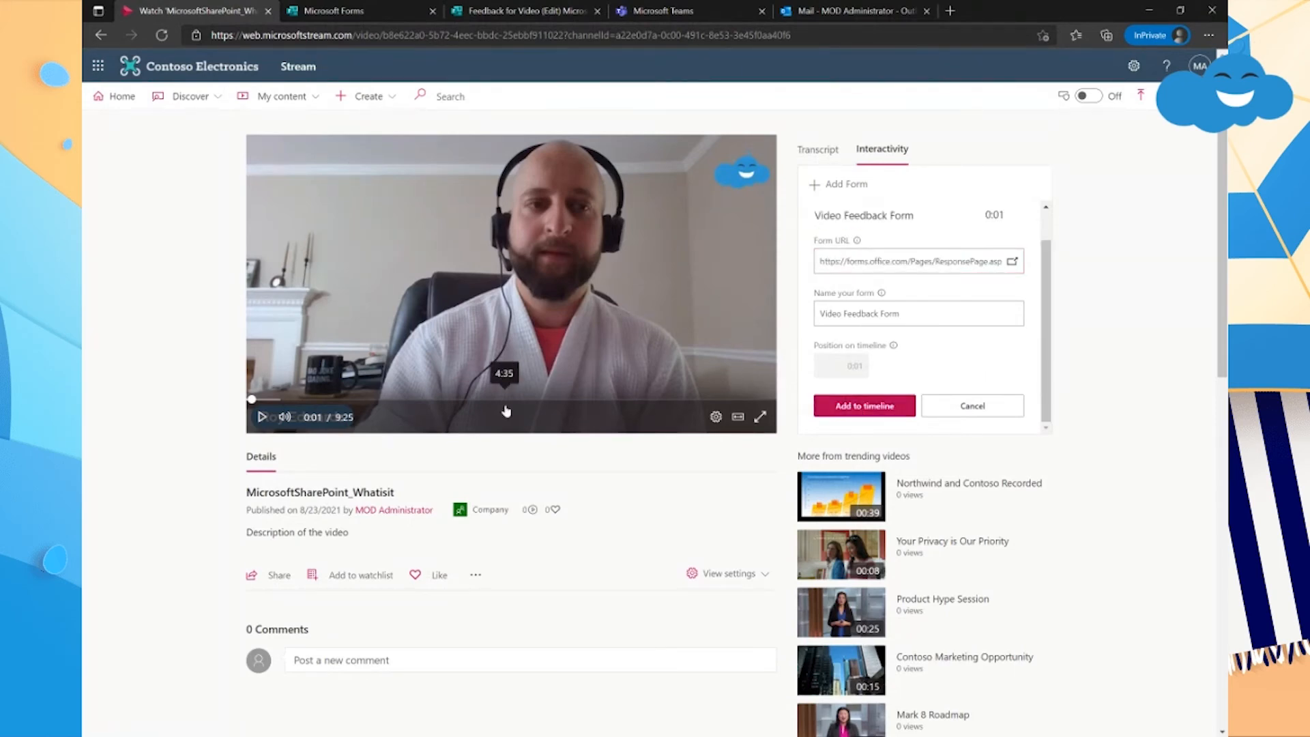
Set the video position to 9:19 and add the feedback form to the timeline there
drag(253, 399, 438, 403)
click(551, 399)
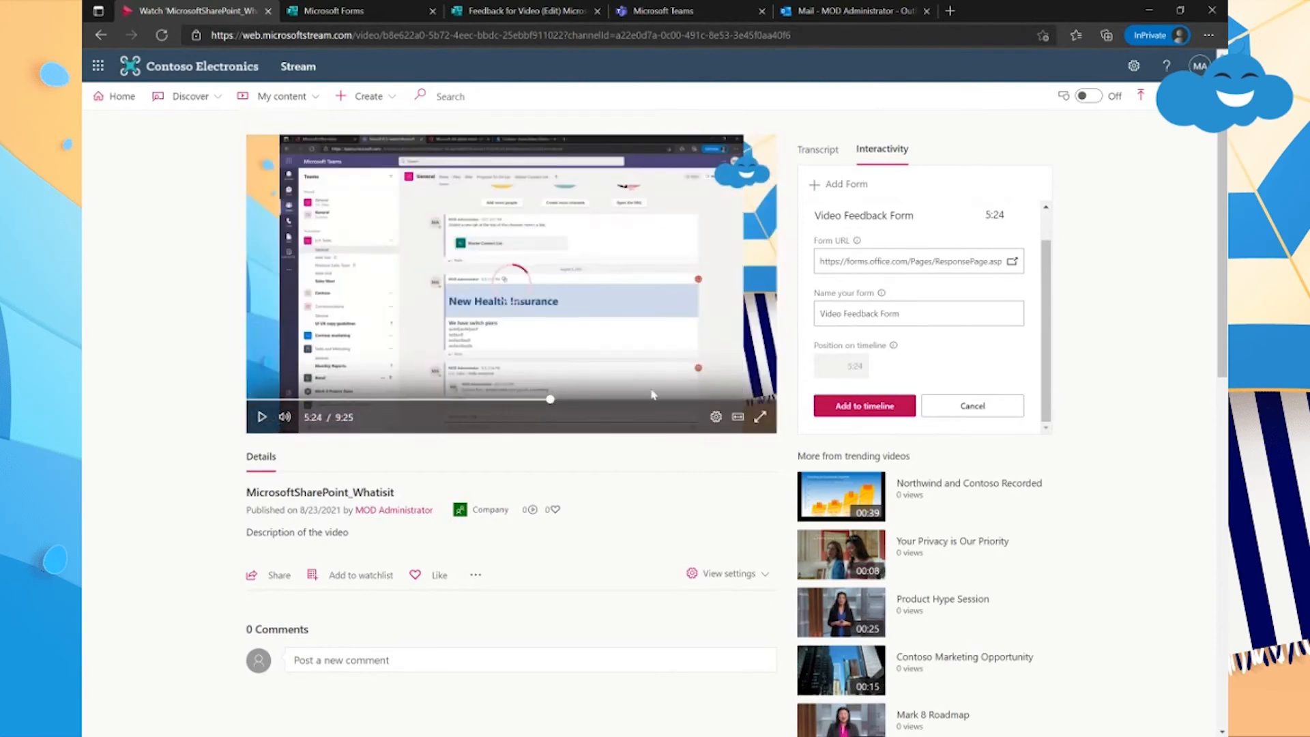
drag(691, 403, 767, 404)
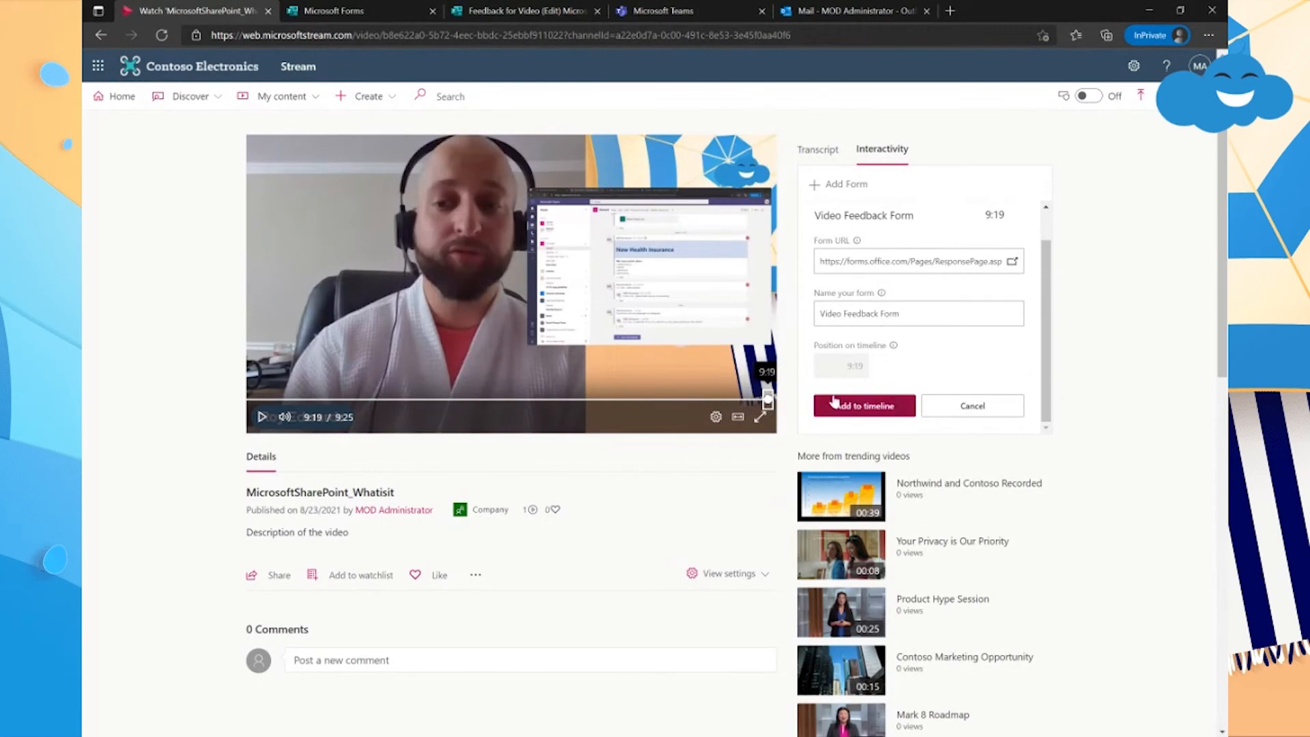
click(896, 411)
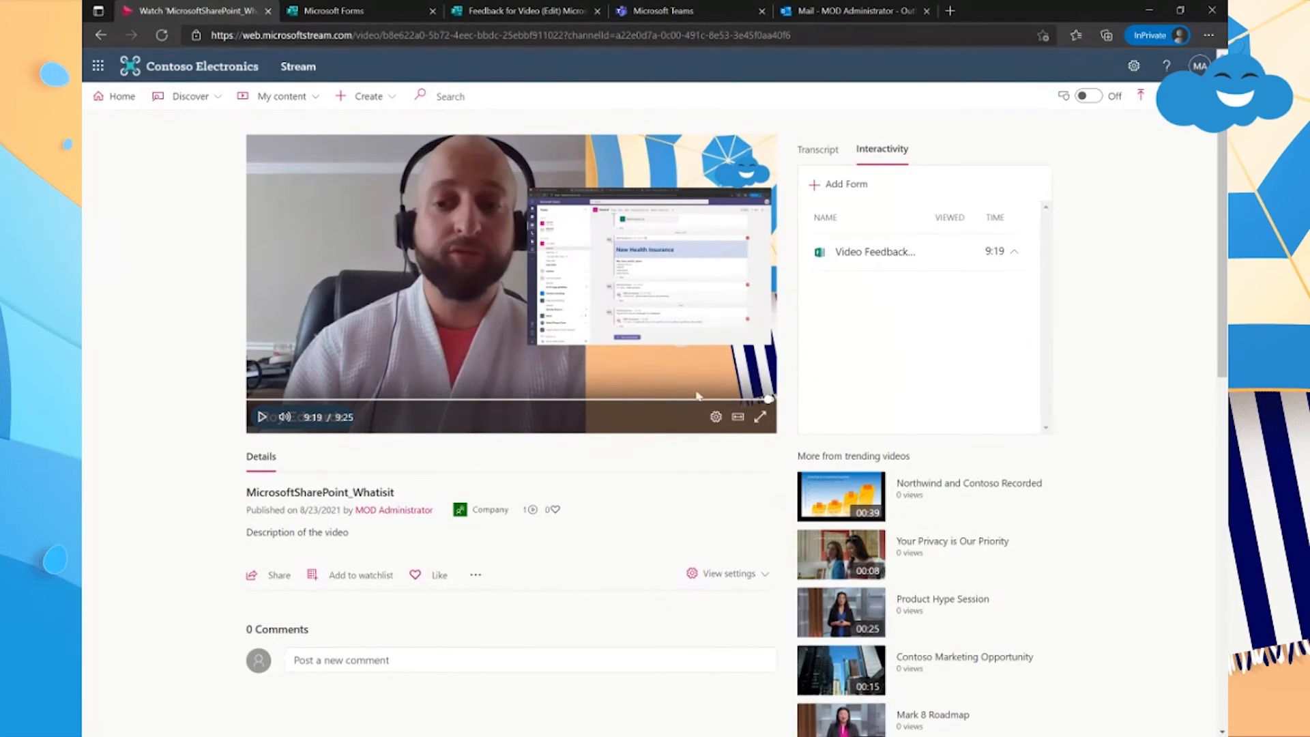
Move playback to 9:16, just before the form marker, and play the video to test the form
click(770, 400)
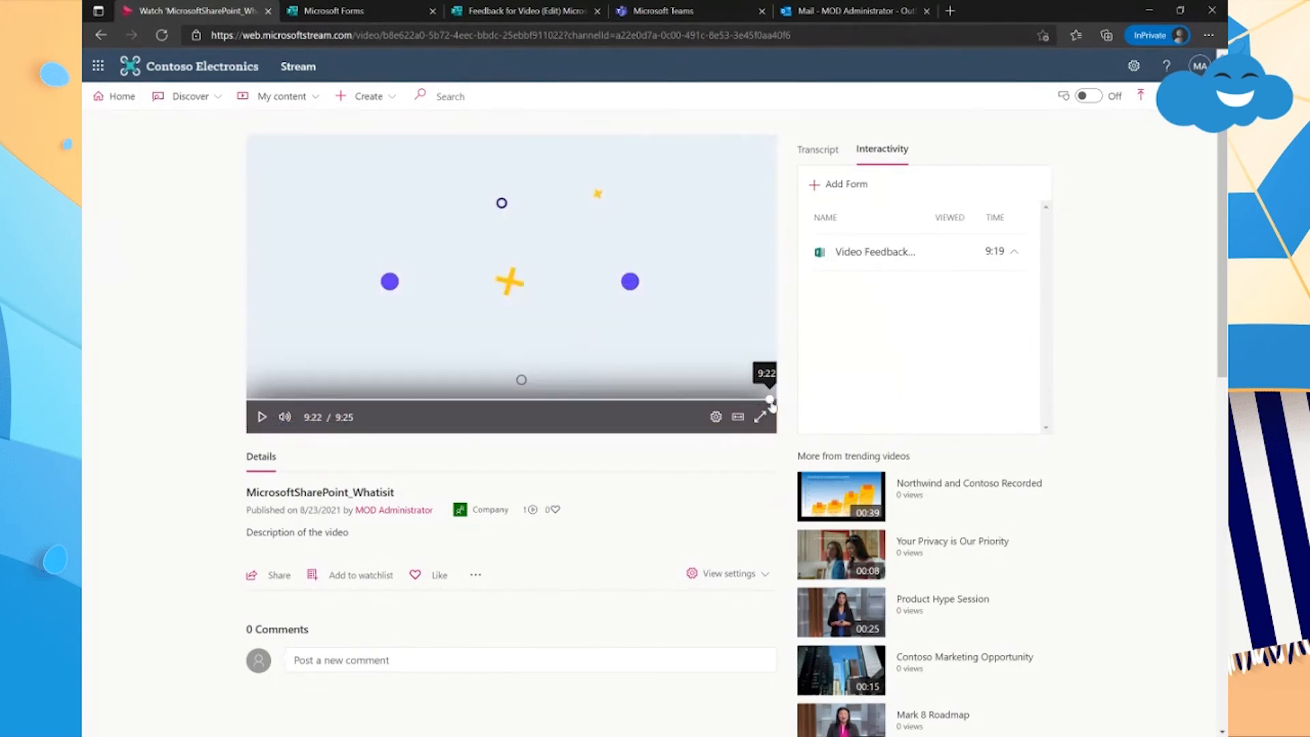
click(768, 401)
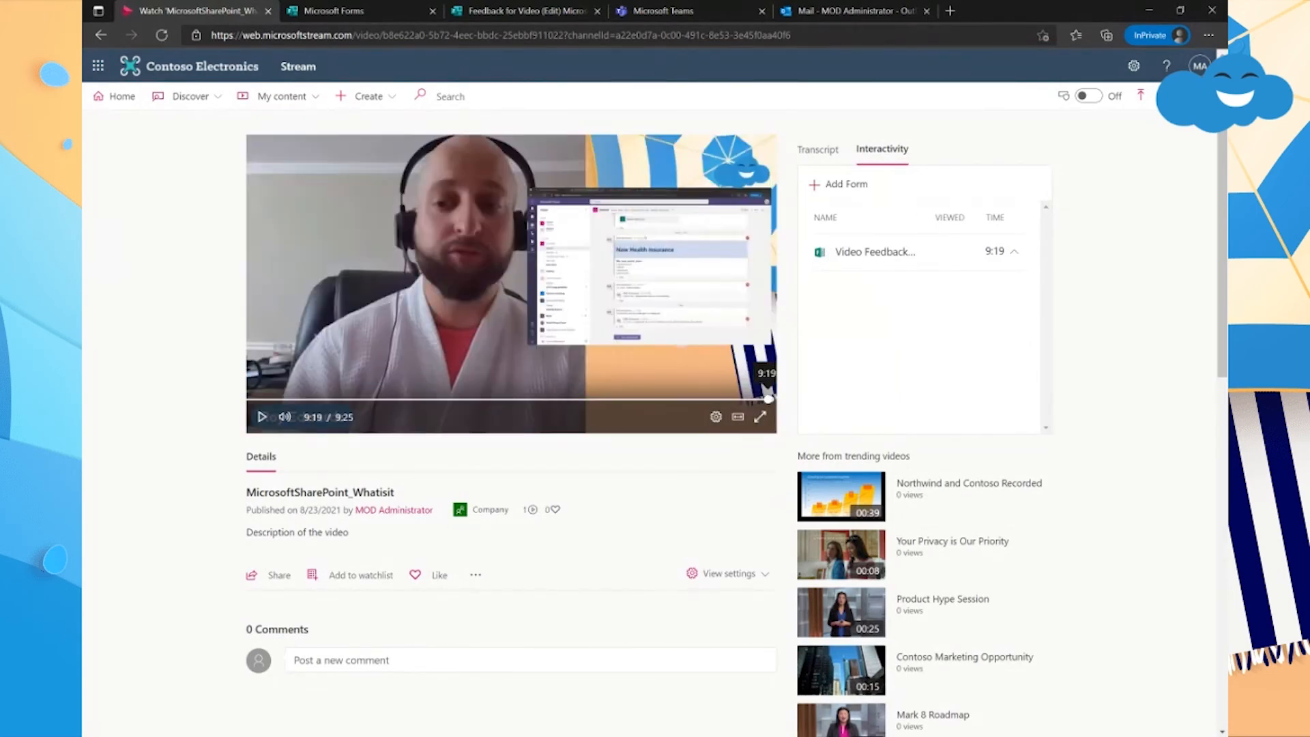
click(766, 400)
click(763, 401)
click(766, 401)
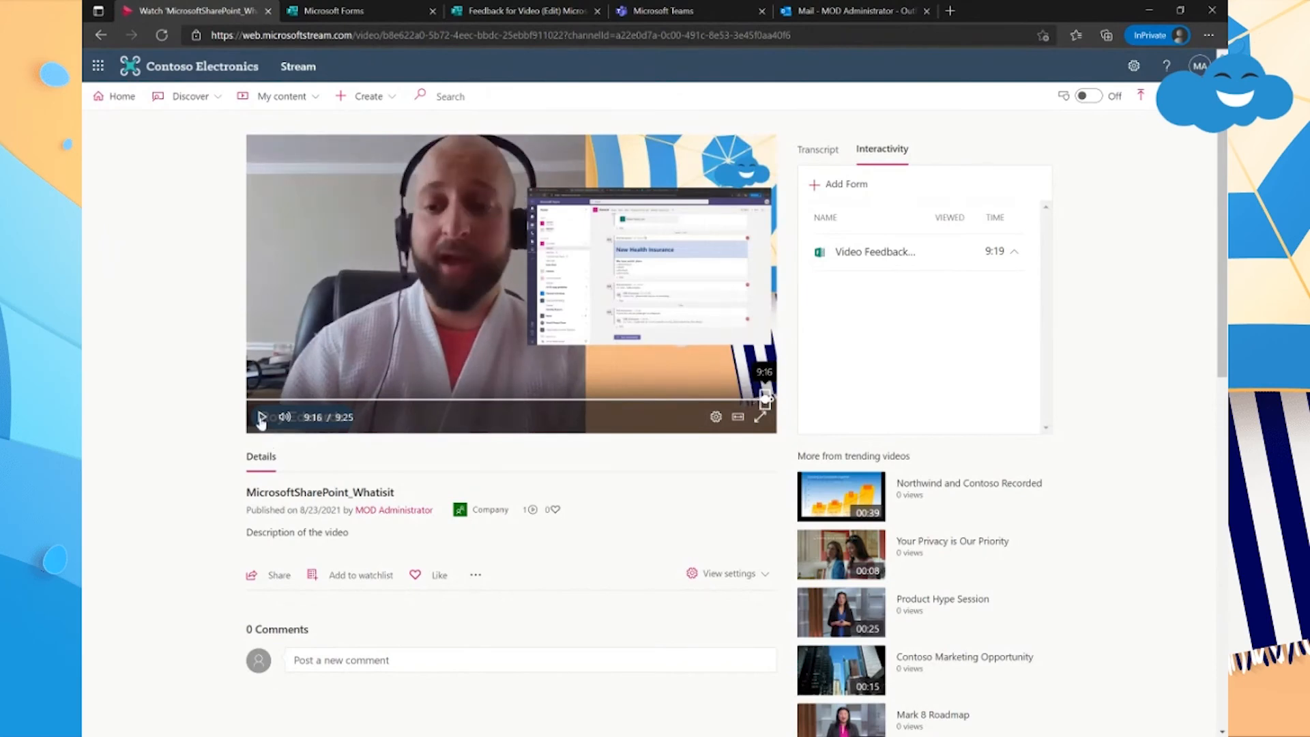
click(262, 417)
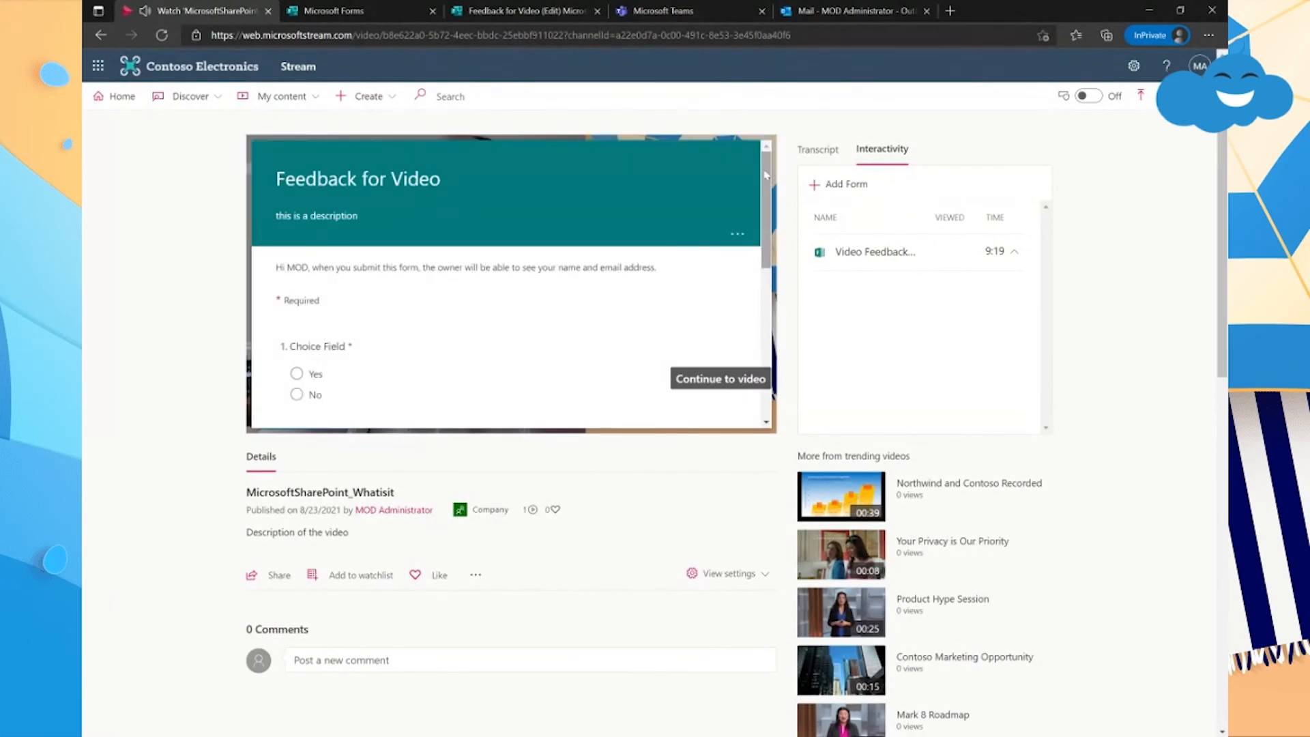
Answer the embedded form with Yes, "test" and rating 5, submit it, and continue to the video
drag(761, 169, 780, 124)
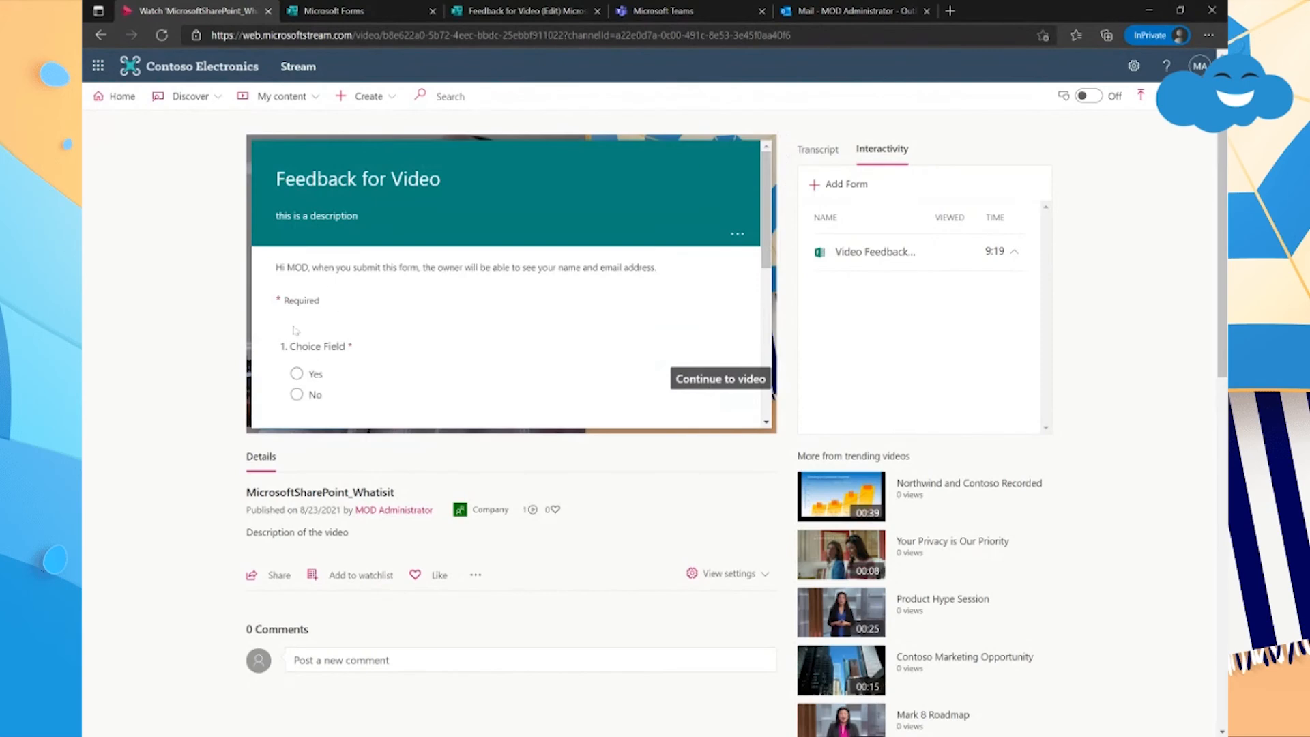
drag(759, 235, 770, 334)
click(364, 249)
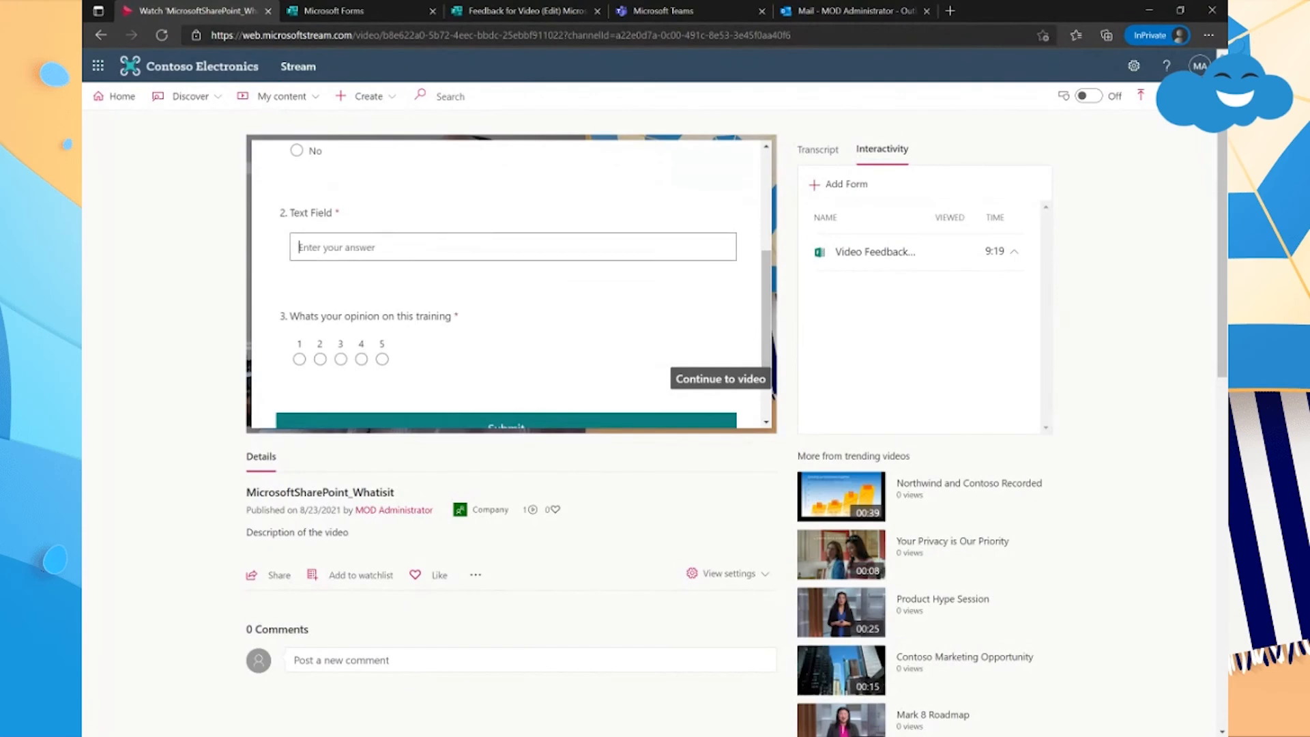
click(382, 359)
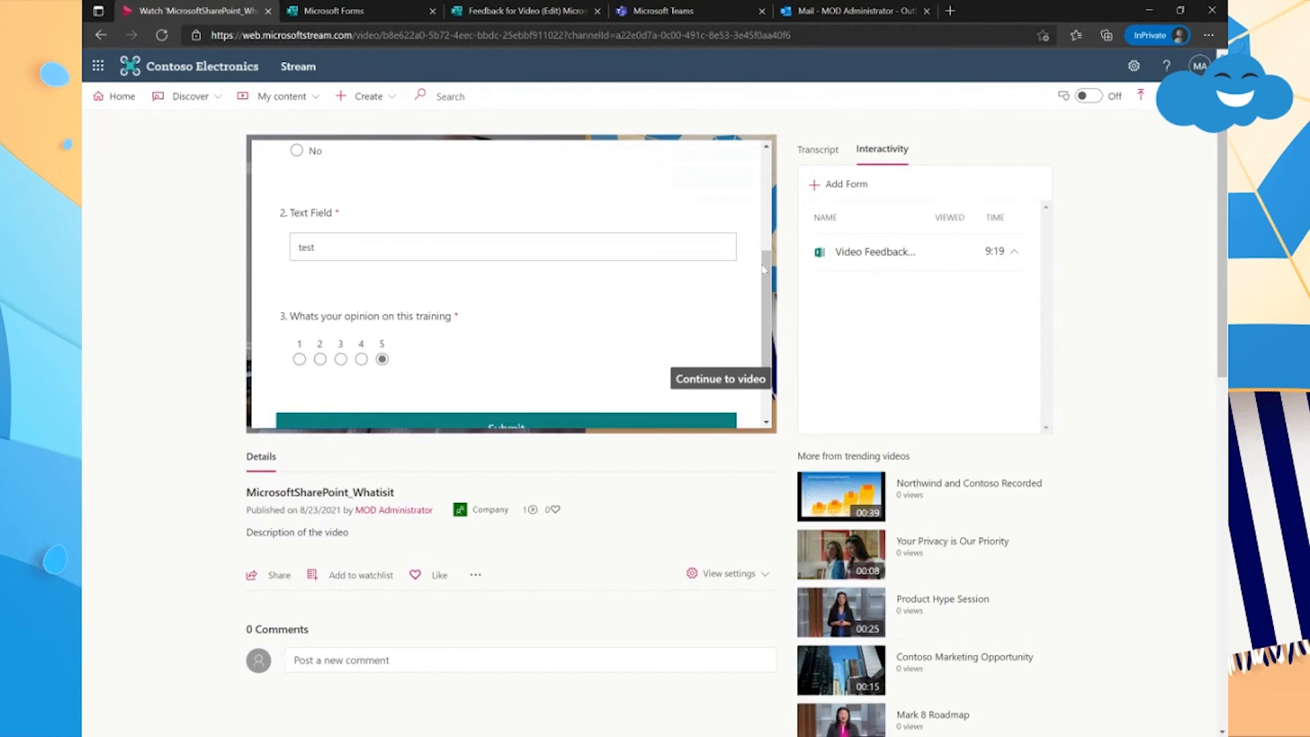
scroll(763, 273, down, 3)
click(533, 307)
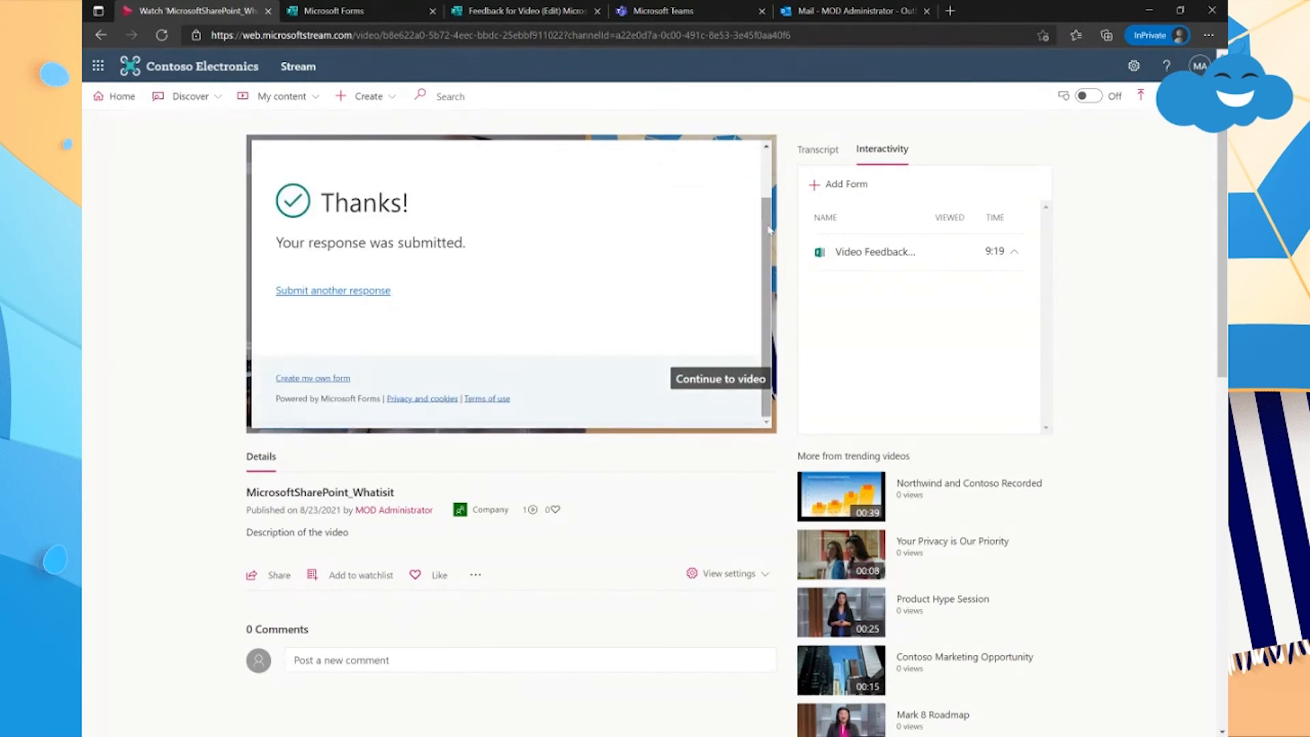
click(713, 380)
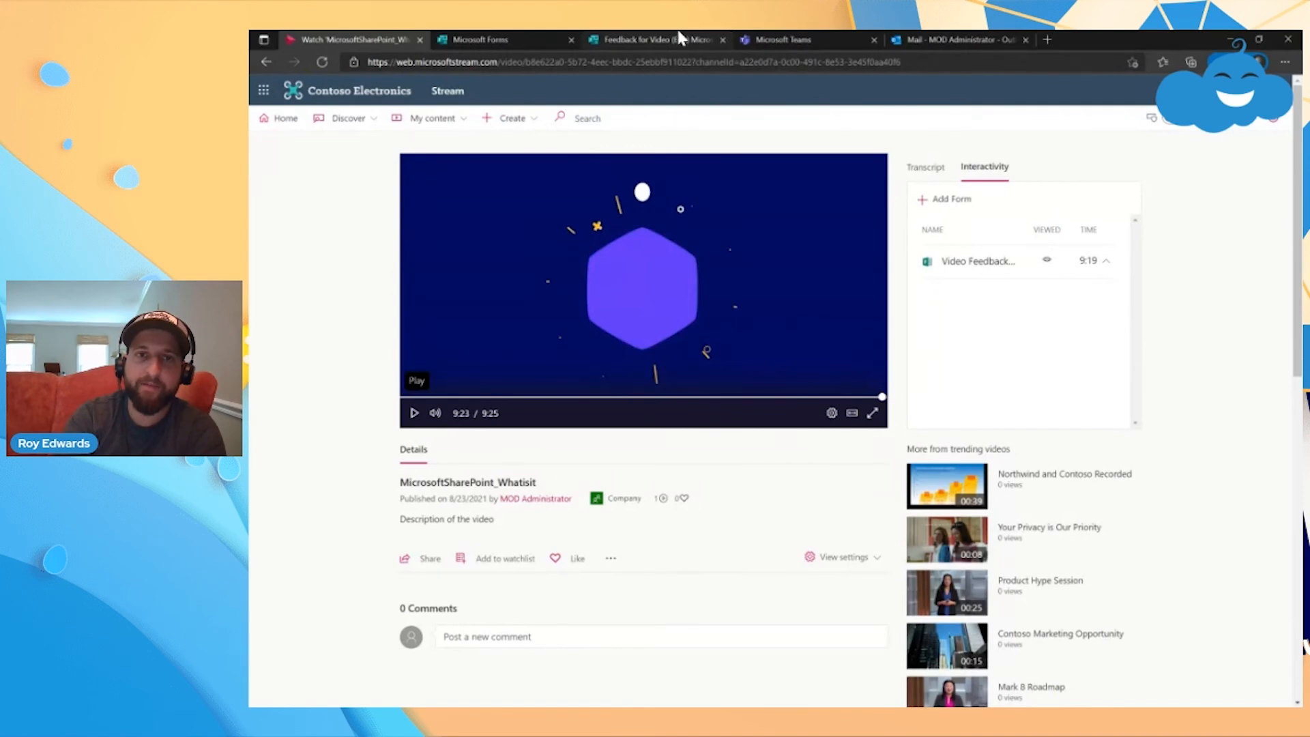
Review the feedback form's response summary in Microsoft Forms, return to the Stream video, and minimize the browser
click(653, 41)
click(759, 162)
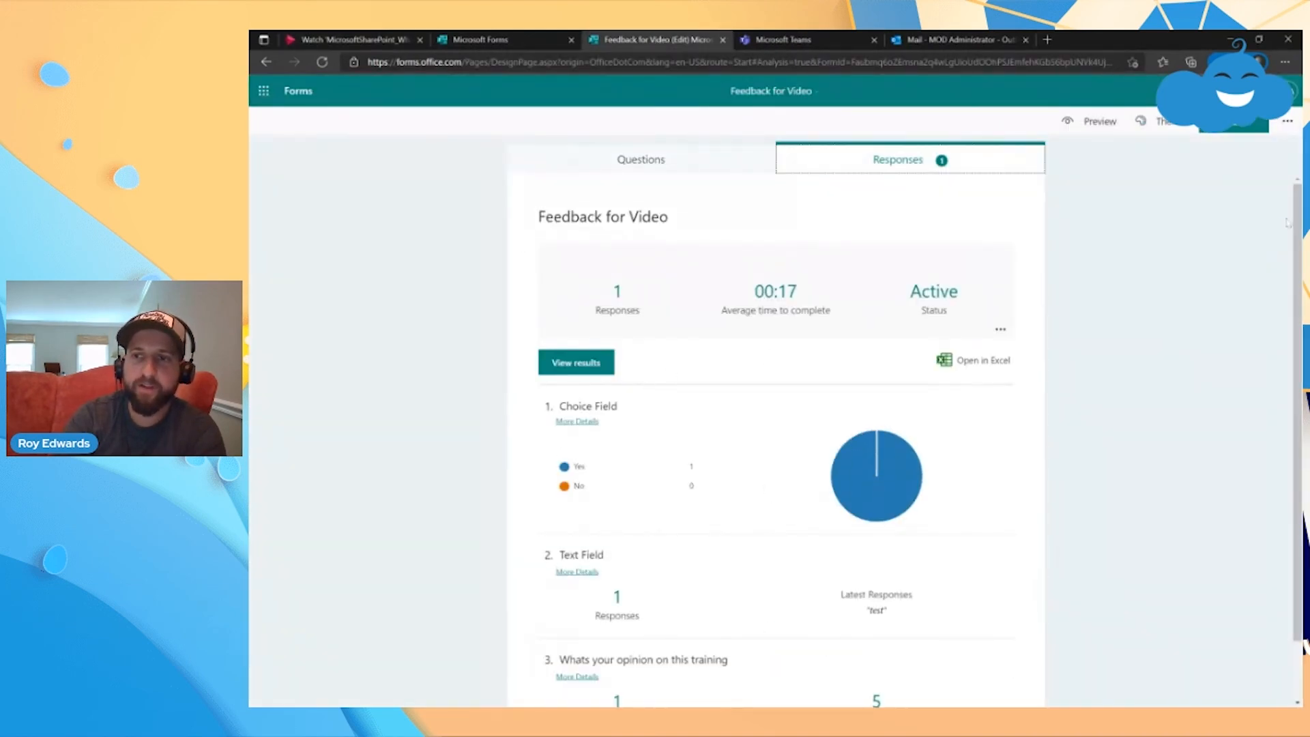
scroll(673, 506, down, 1)
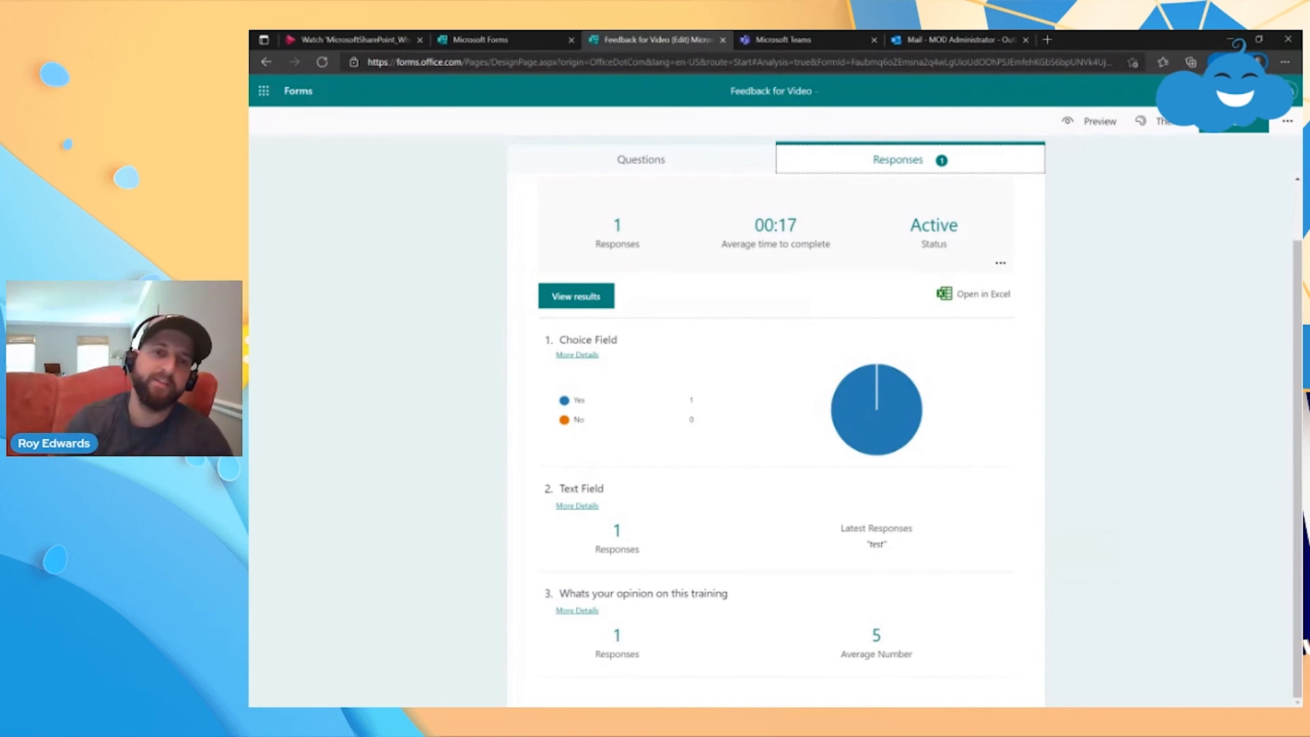
click(625, 163)
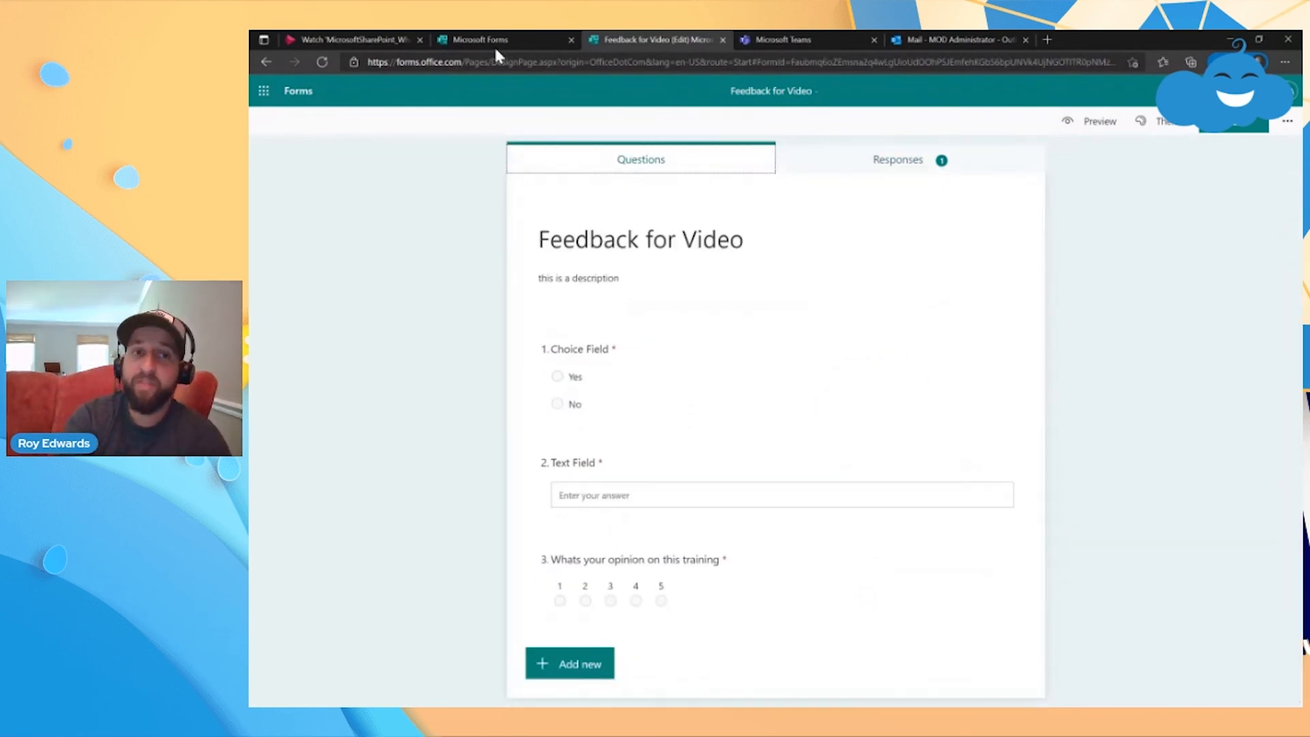
click(358, 39)
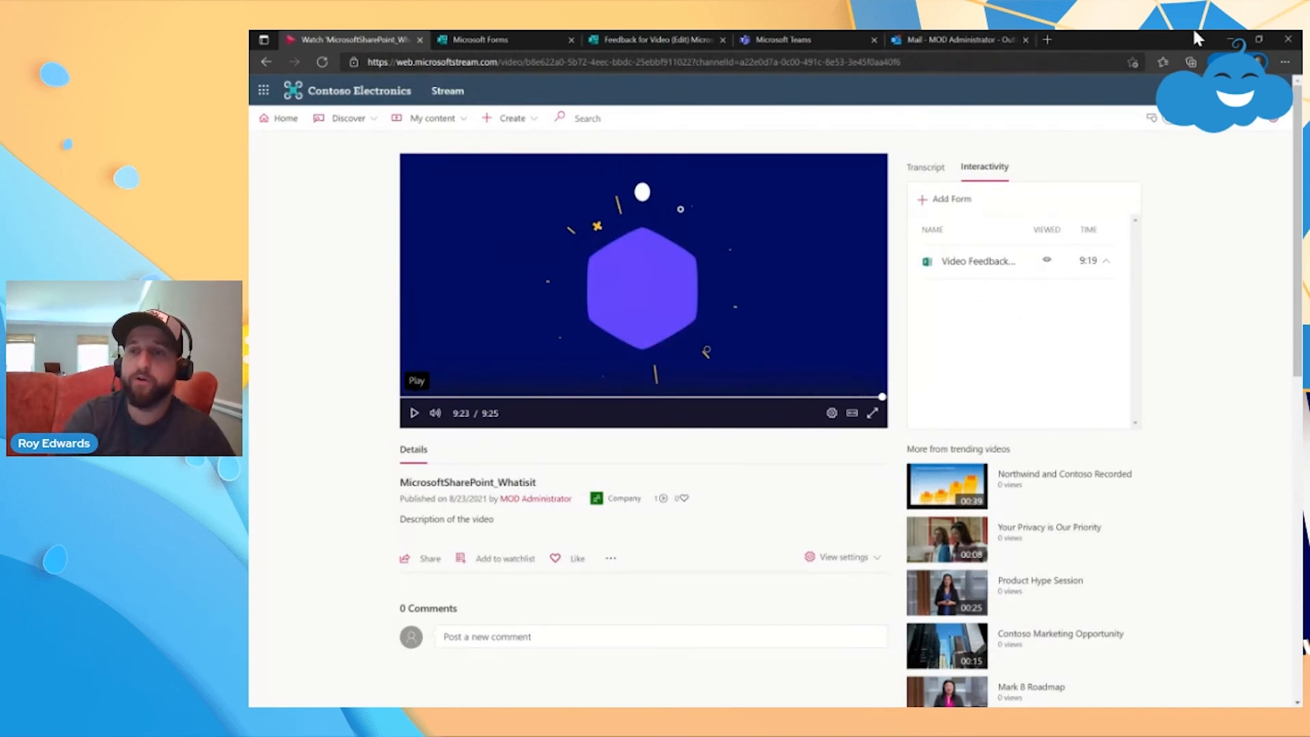
click(1229, 40)
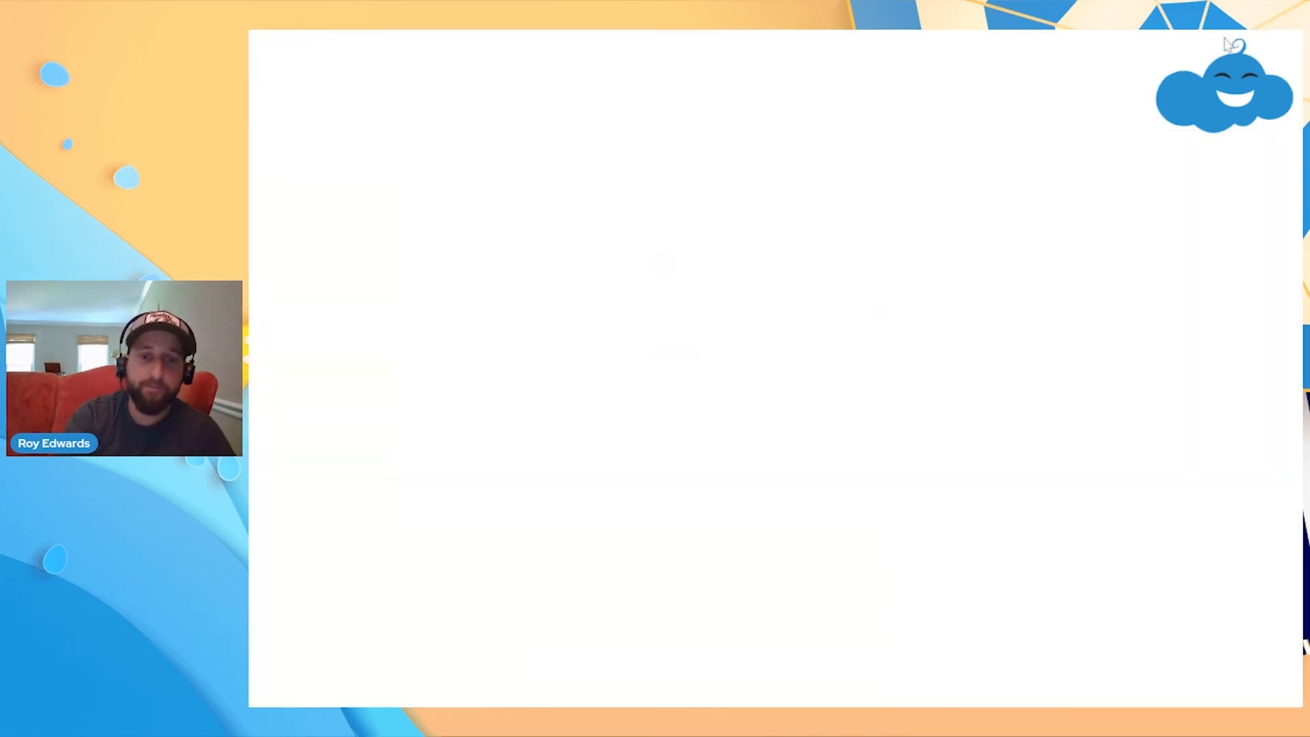